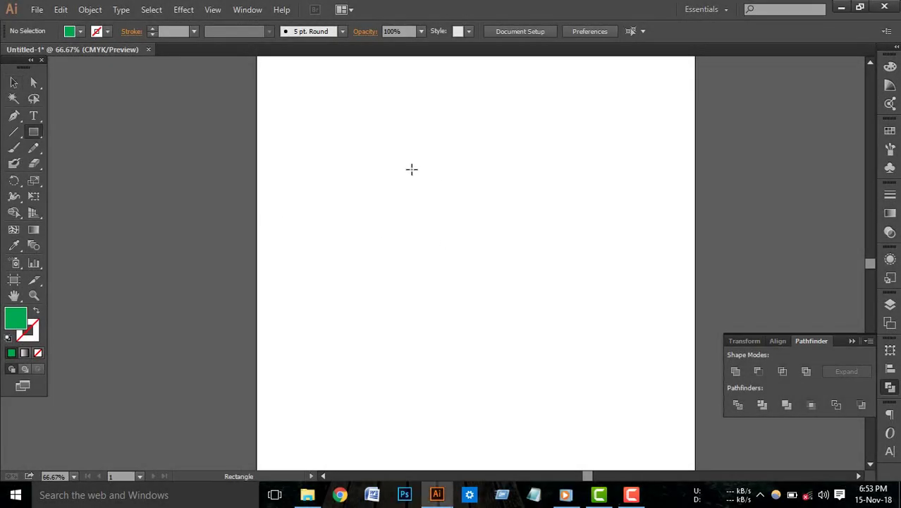
# Draw a tall narrow green rectangle, then a short bar at its lower left
pyautogui.moveTo(412, 169)
pyautogui.mouseDown()
pyautogui.moveTo(440, 401)
pyautogui.moveTo(436, 384)
pyautogui.mouseUp()
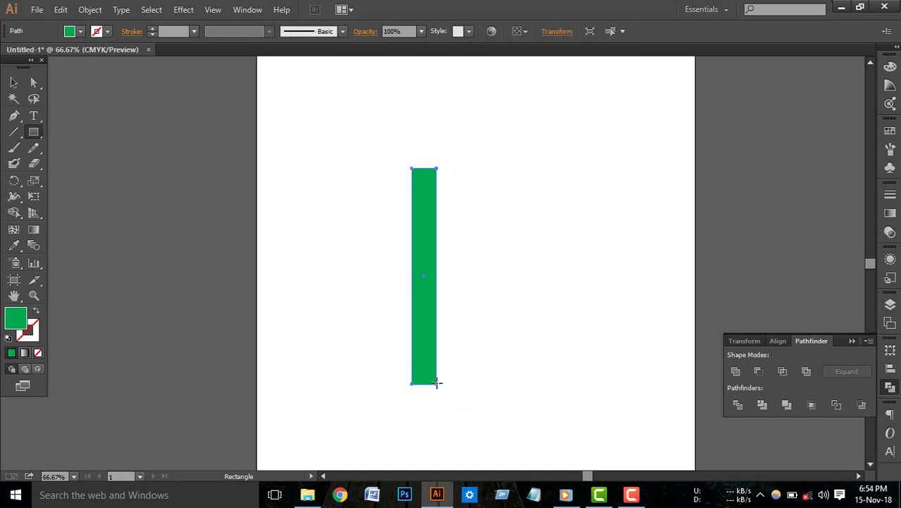
pyautogui.click(325, 284)
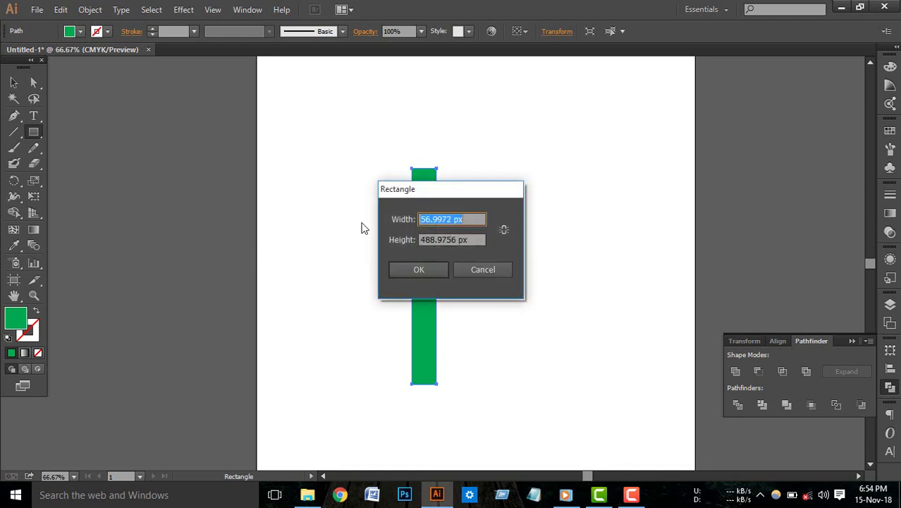
pyautogui.click(462, 272)
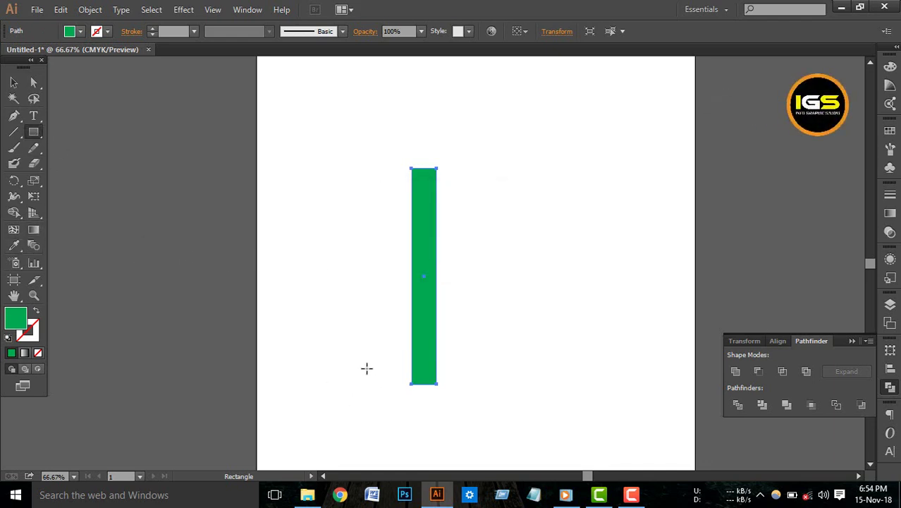
pyautogui.moveTo(366, 367)
pyautogui.mouseDown()
pyautogui.moveTo(421, 384)
pyautogui.moveTo(328, 327)
pyautogui.mouseUp()
# Nudge the short green bar left so it meets the tall bar's bottom, forming an L
pyautogui.click(13, 83)
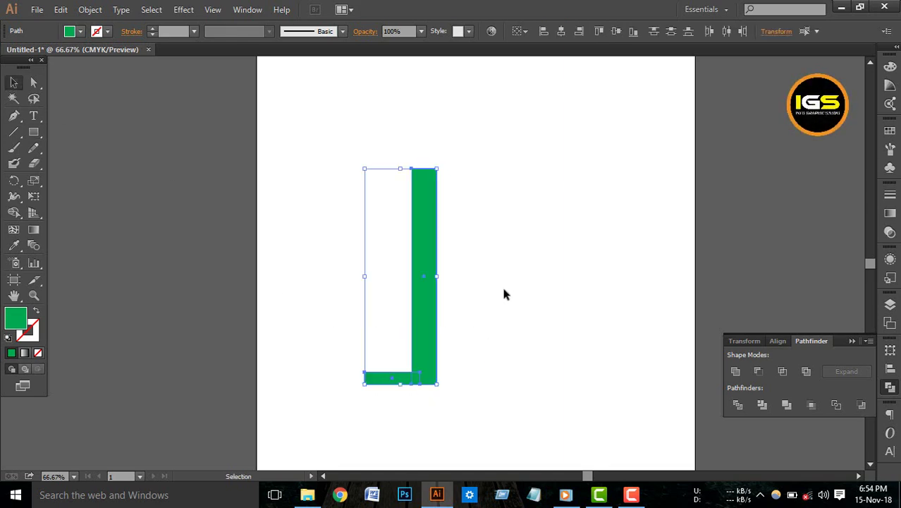
pyautogui.click(598, 286)
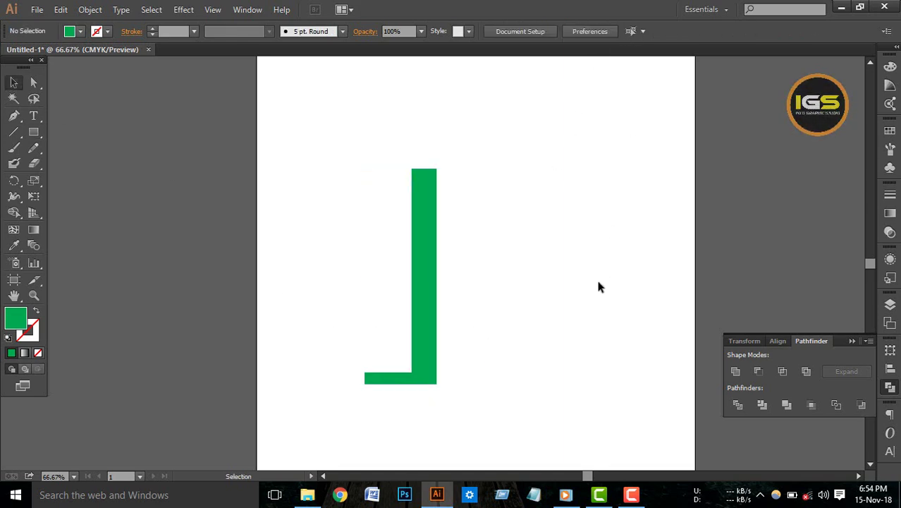
pyautogui.hotkey('ctrl', '+')
pyautogui.hotkey('ctrl', '+')
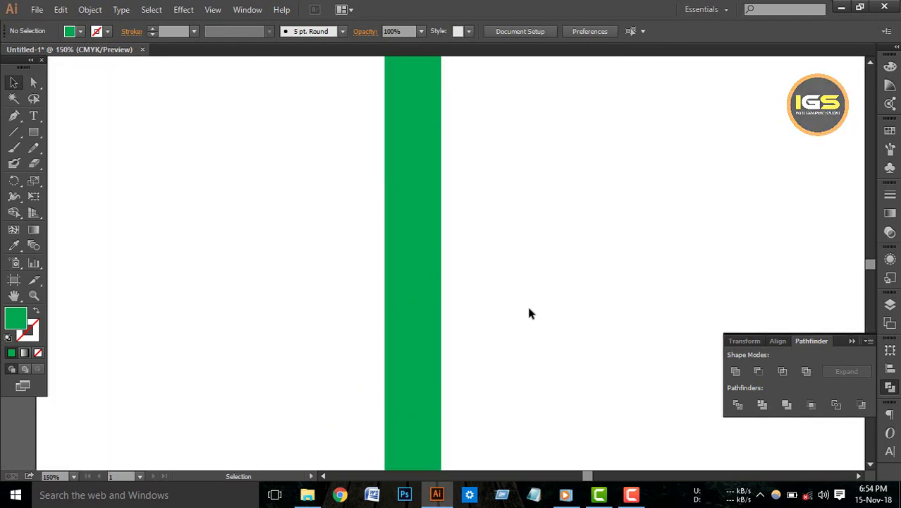
pyautogui.hotkey('ctrl', '-')
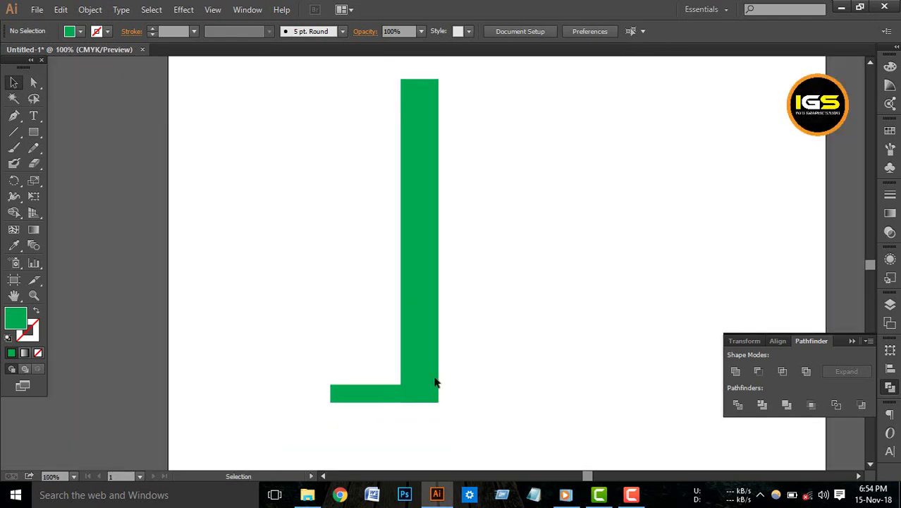
pyautogui.click(389, 393)
pyautogui.moveTo(387, 391); pyautogui.dragTo(378, 392)
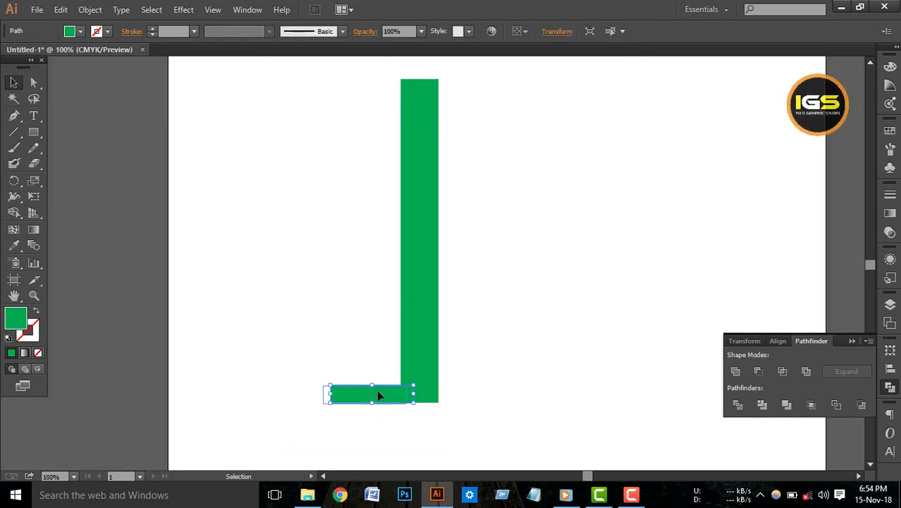
pyautogui.click(399, 425)
pyautogui.moveTo(399, 425); pyautogui.dragTo(437, 383)
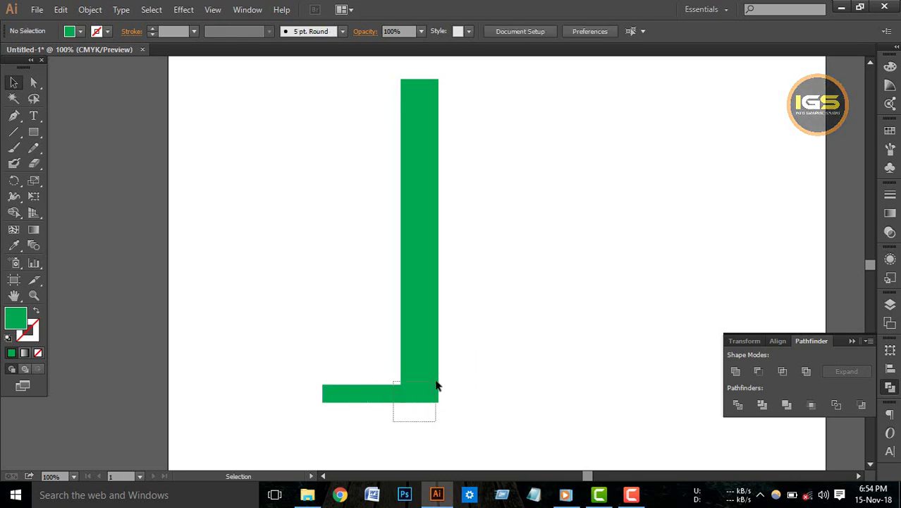
pyautogui.click(573, 216)
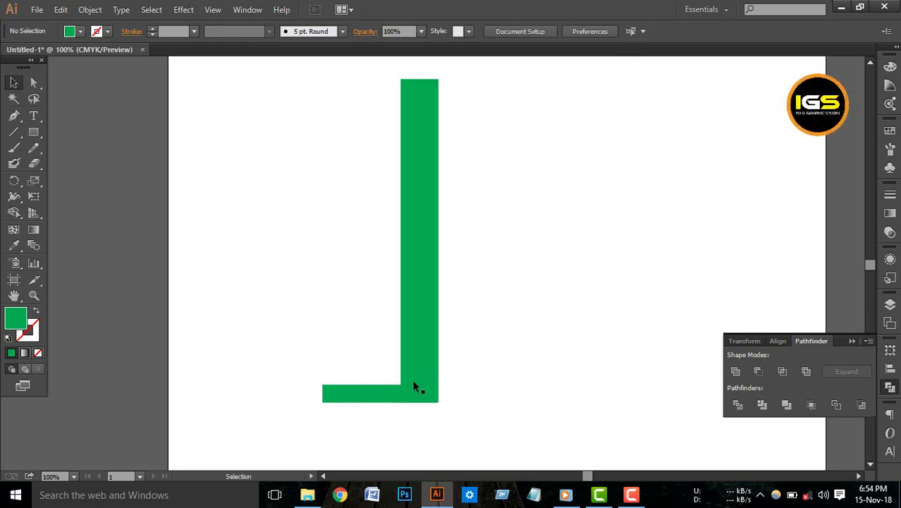
pyautogui.click(378, 398)
# Copy the short bar upward and repeat the transform with Ctrl+D to stack more bars
pyautogui.moveTo(381, 399); pyautogui.dragTo(379, 354)
pyautogui.hotkey('ctrl', 'd')
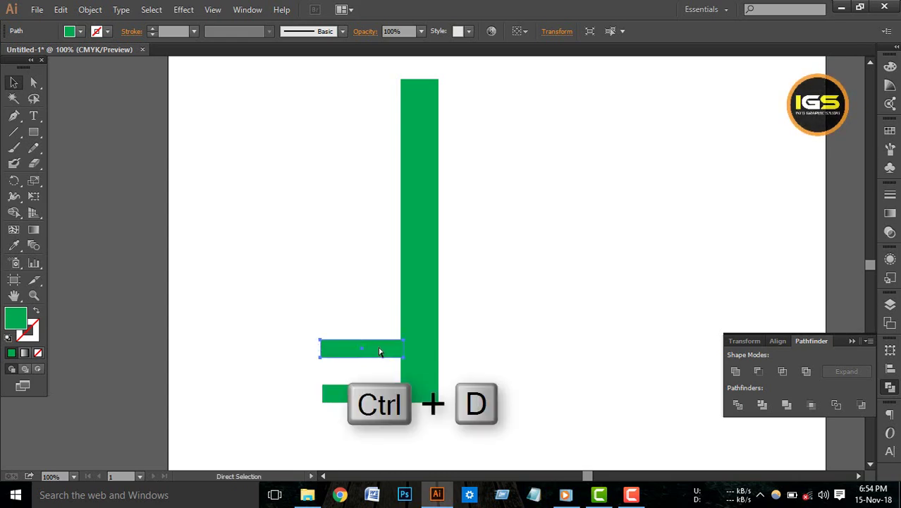
pyautogui.hotkey('ctrl', 'd')
pyautogui.hotkey('ctrl', 'd')
pyautogui.hotkey('ctrl', 'd')
pyautogui.hotkey('ctrl', 'd')
pyautogui.hotkey('ctrl', 'd')
pyautogui.hotkey('ctrl', 'd')
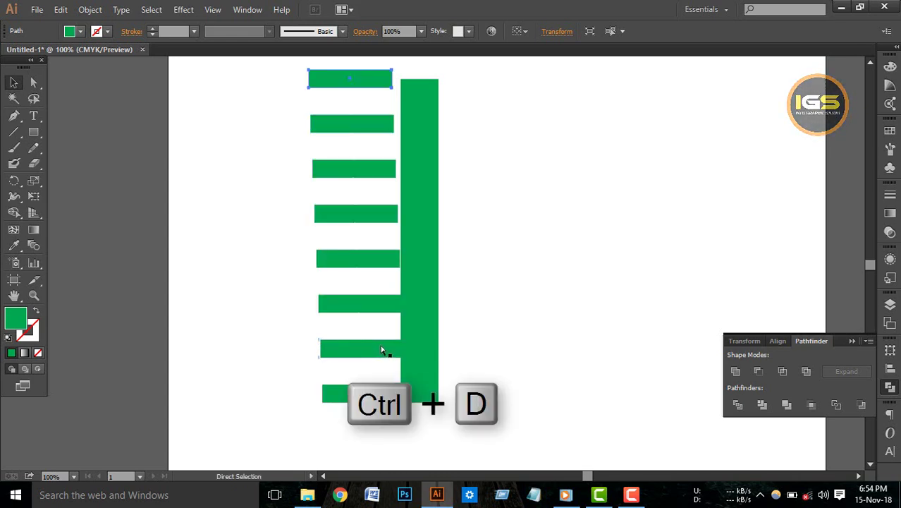
pyautogui.click(548, 320)
pyautogui.hotkey('ctrl', '-')
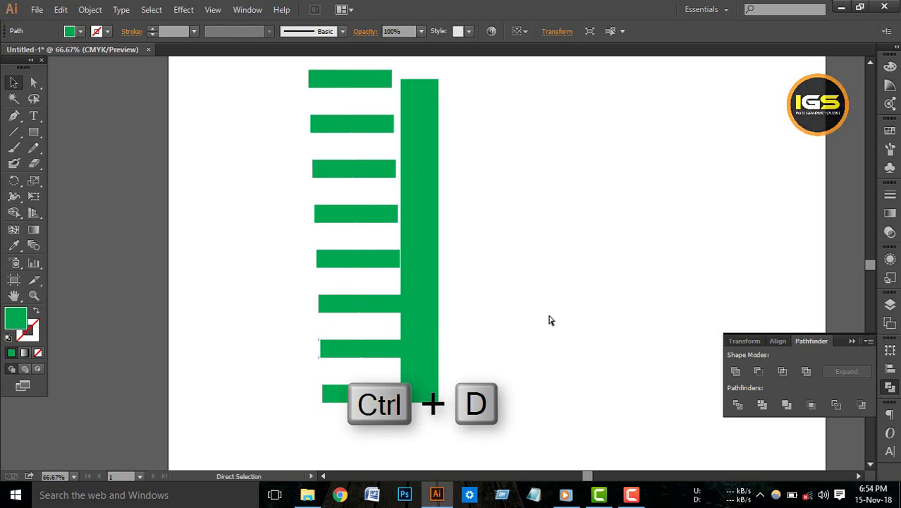
pyautogui.hotkey('ctrl', 'd')
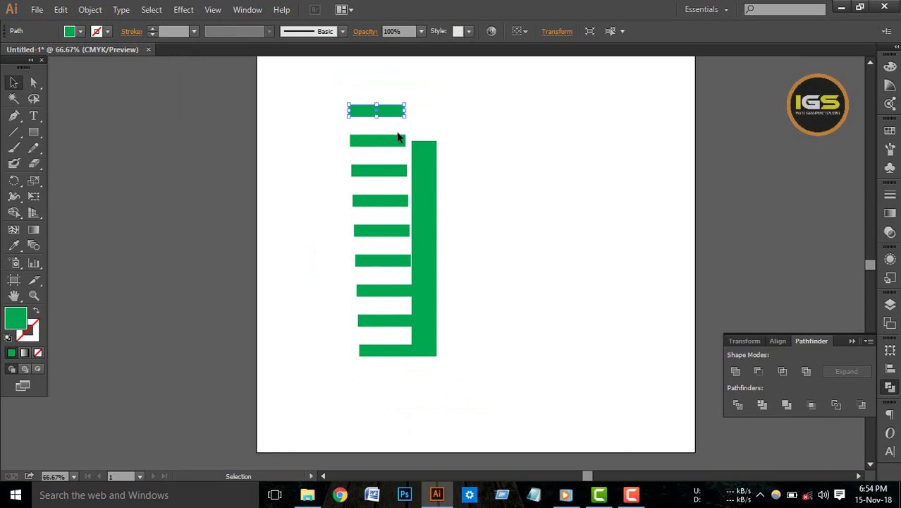
# Add a tenth bar on top and right-align all ten short bars
pyautogui.scroll(1, 439, 156)
pyautogui.hotkey('ctrl', 'd')
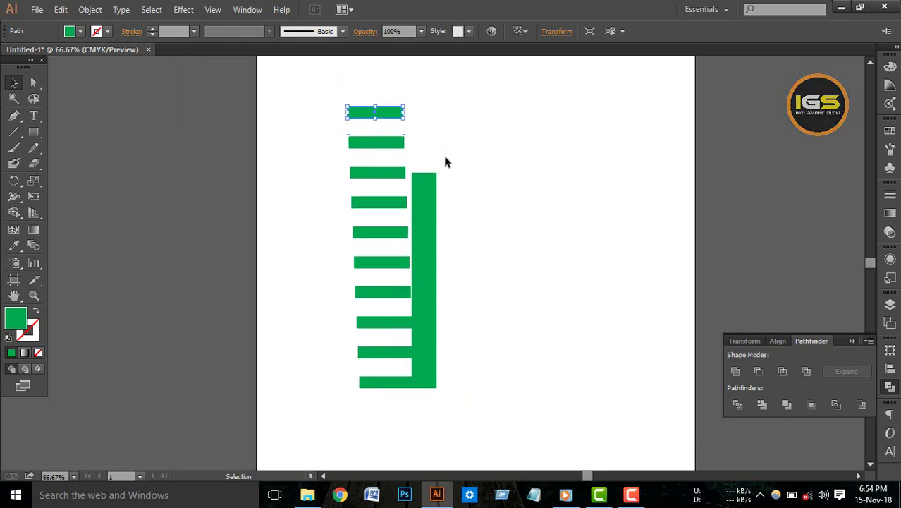
pyautogui.click(473, 168)
pyautogui.moveTo(313, 85); pyautogui.dragTo(405, 393)
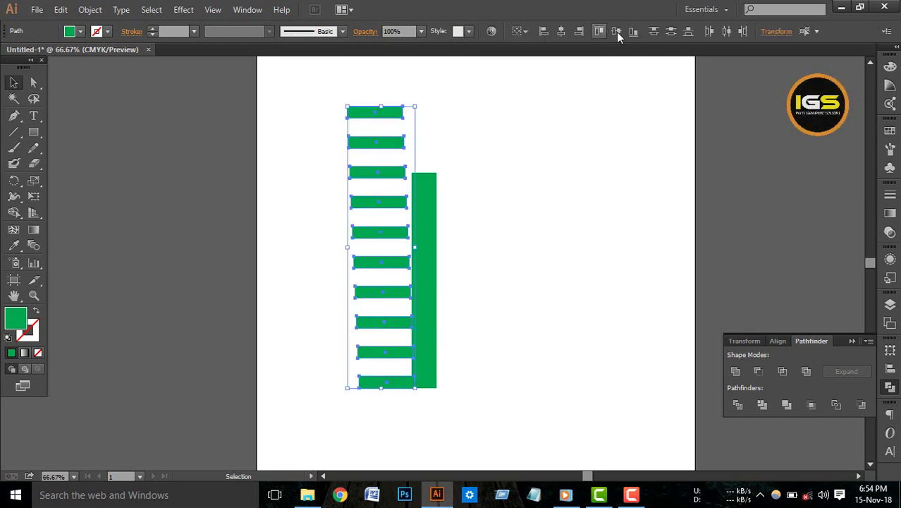
pyautogui.click(582, 32)
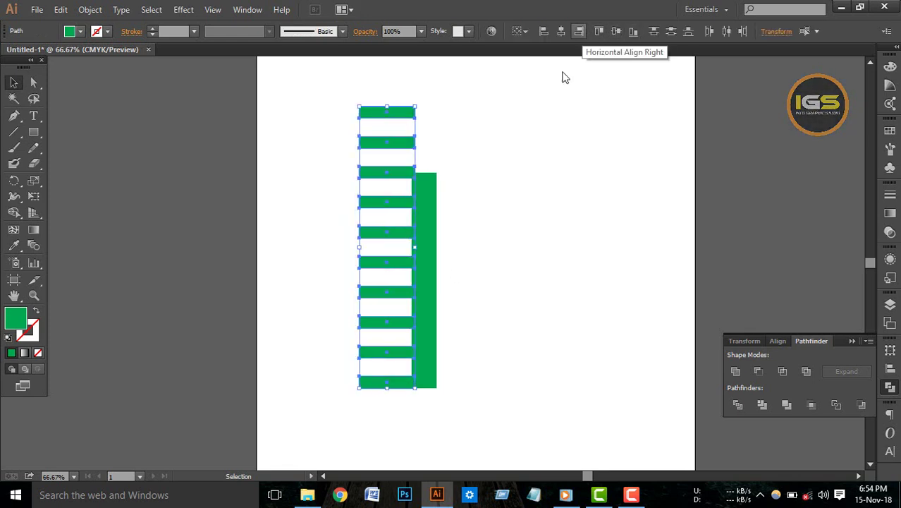
pyautogui.click(496, 226)
pyautogui.scroll(1, 496, 226)
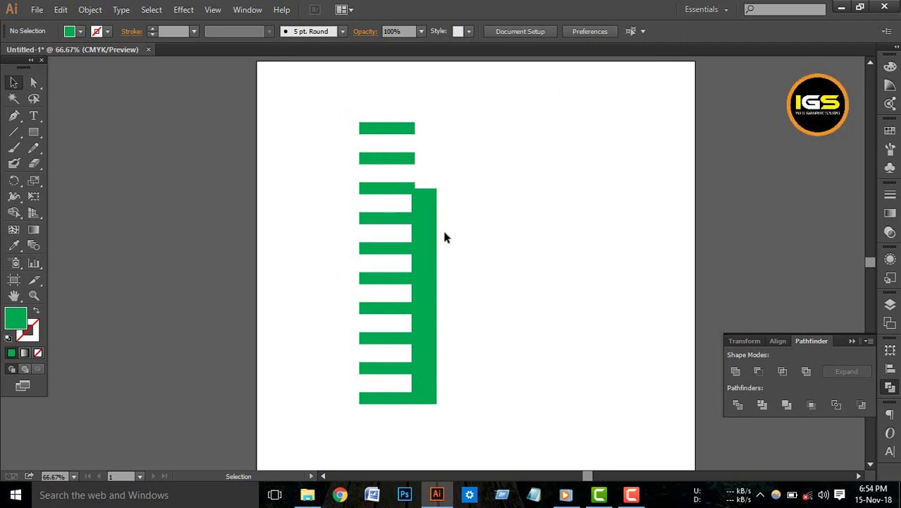
pyautogui.click(417, 192)
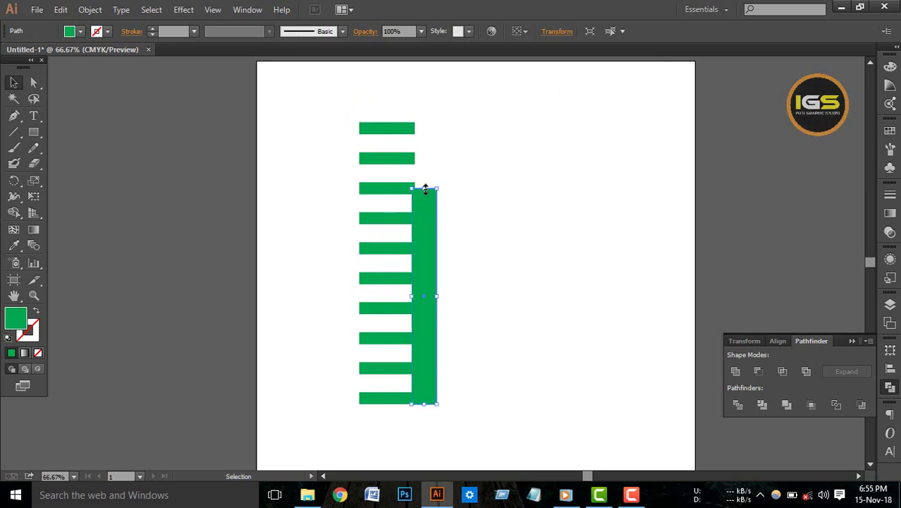
# Stretch the tall bar's top up flush with the highest short bar, checking the join zoomed in
pyautogui.moveTo(424, 188); pyautogui.dragTo(425, 125)
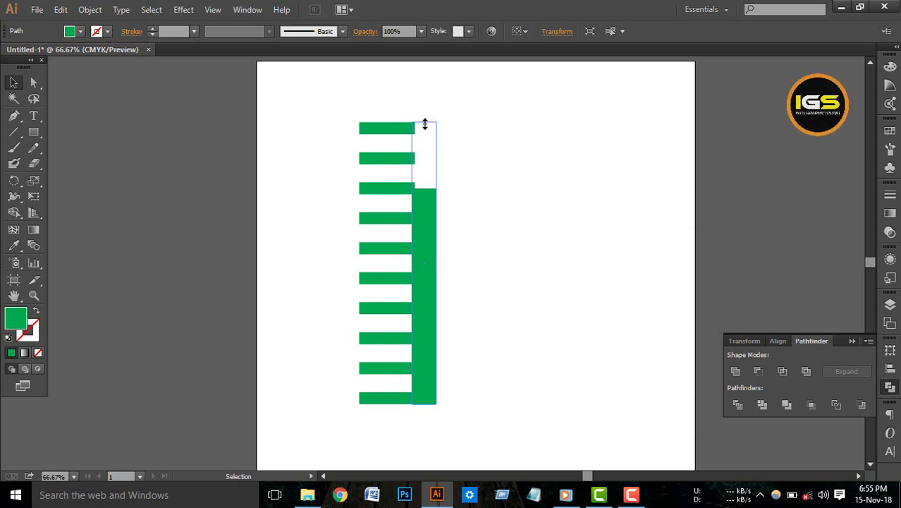
pyautogui.moveTo(425, 124); pyautogui.dragTo(424, 124)
pyautogui.click(481, 136)
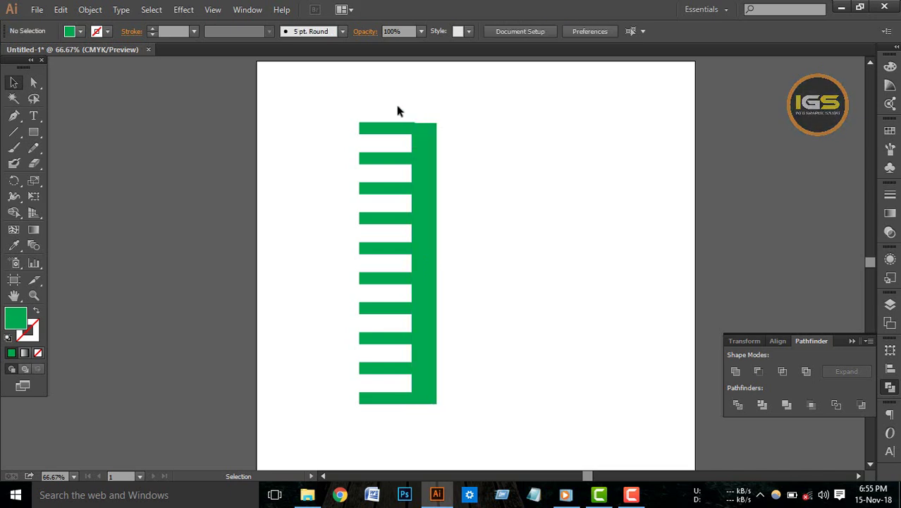
pyautogui.hotkey('ctrl', '+')
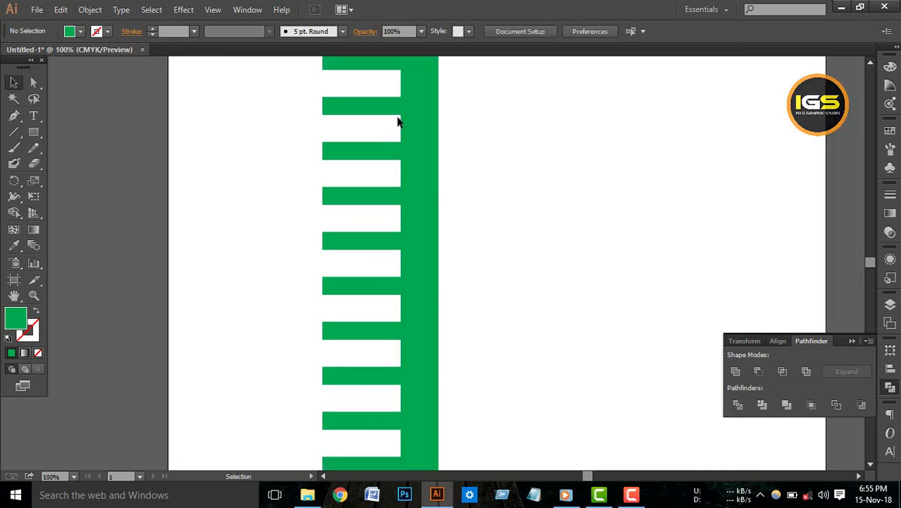
pyautogui.scroll(5, 495, 222)
pyautogui.hotkey('ctrl', '+')
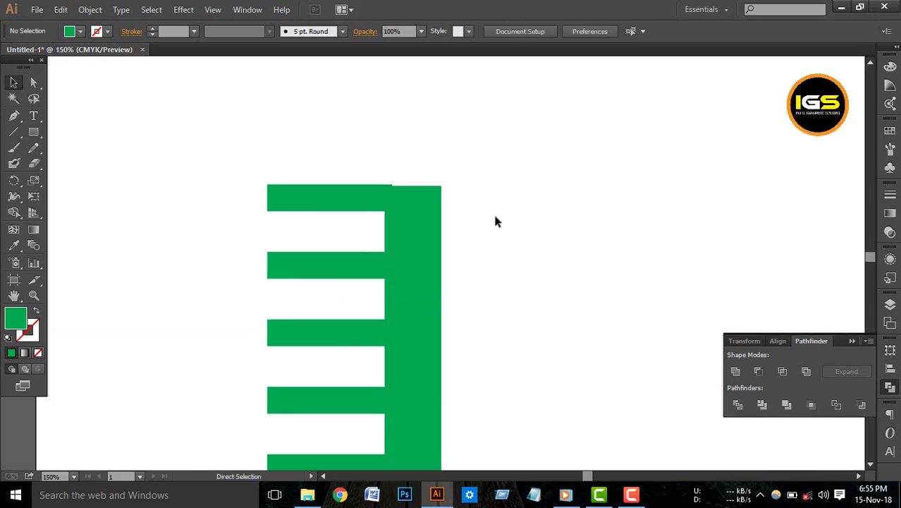
pyautogui.scroll(2, 493, 221)
pyautogui.click(413, 264)
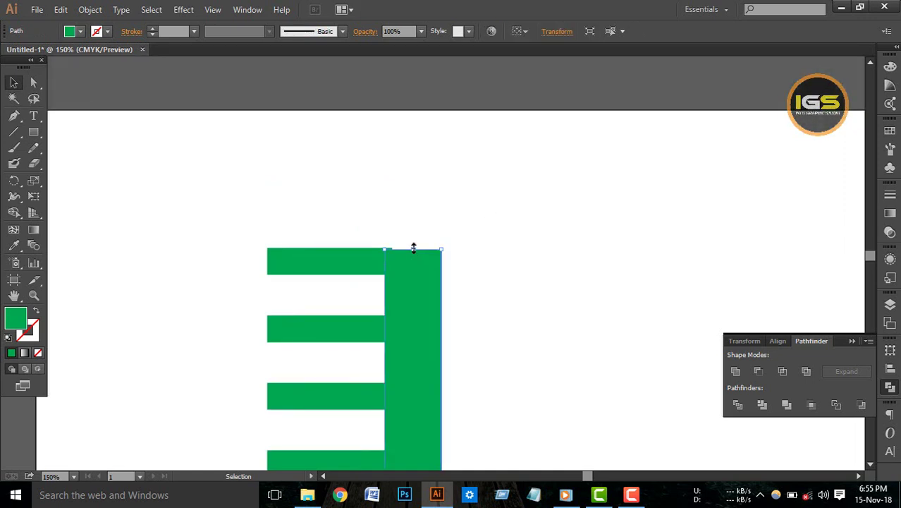
pyautogui.click(413, 246)
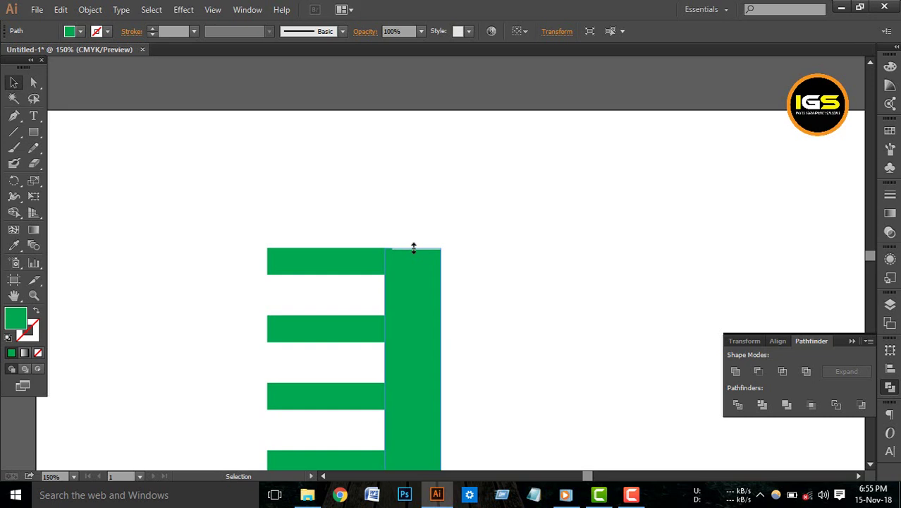
pyautogui.click(452, 266)
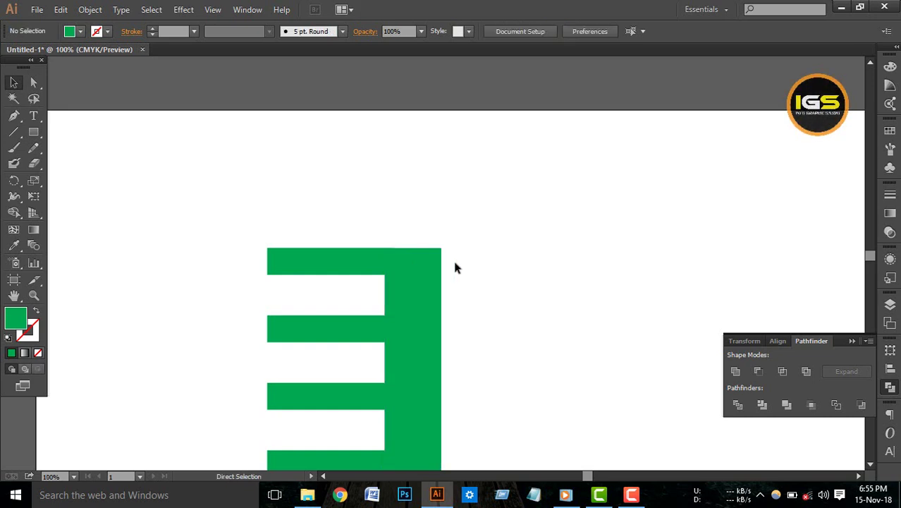
pyautogui.hotkey('ctrl', '-')
pyautogui.hotkey('ctrl', '-')
pyautogui.hotkey('ctrl', '-')
pyautogui.scroll(-1, 462, 271)
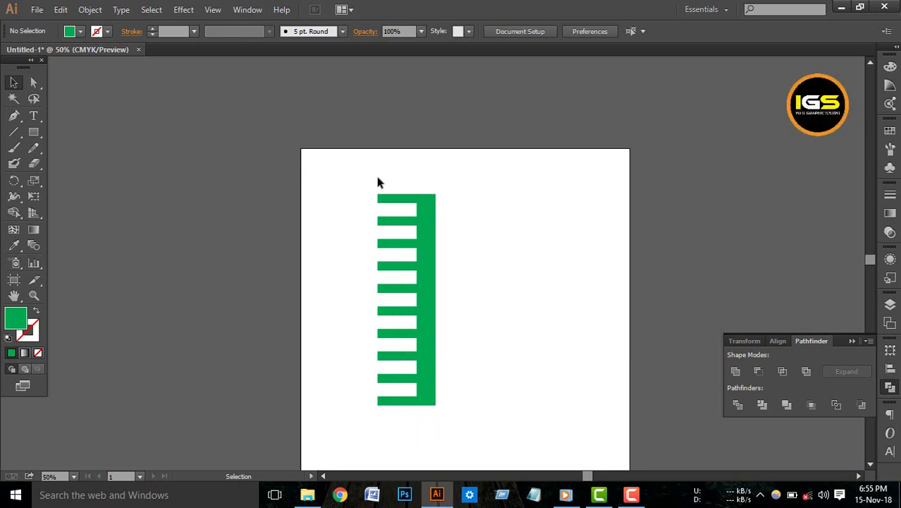
# Duplicate the whole comb twice to the right, giving three identical combs
pyautogui.moveTo(377, 179)
pyautogui.mouseDown()
pyautogui.moveTo(428, 403)
pyautogui.moveTo(565, 385)
pyautogui.mouseUp()
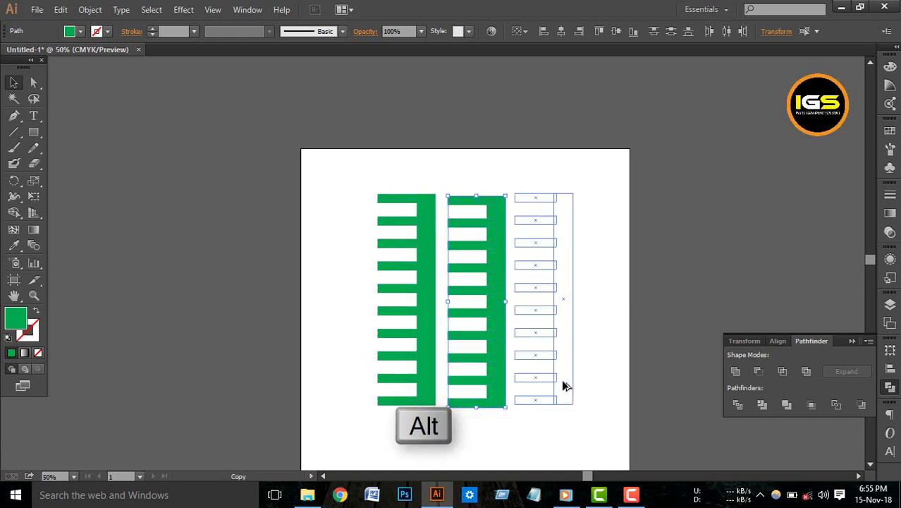
pyautogui.scroll(-2, 634, 380)
pyautogui.click(591, 364)
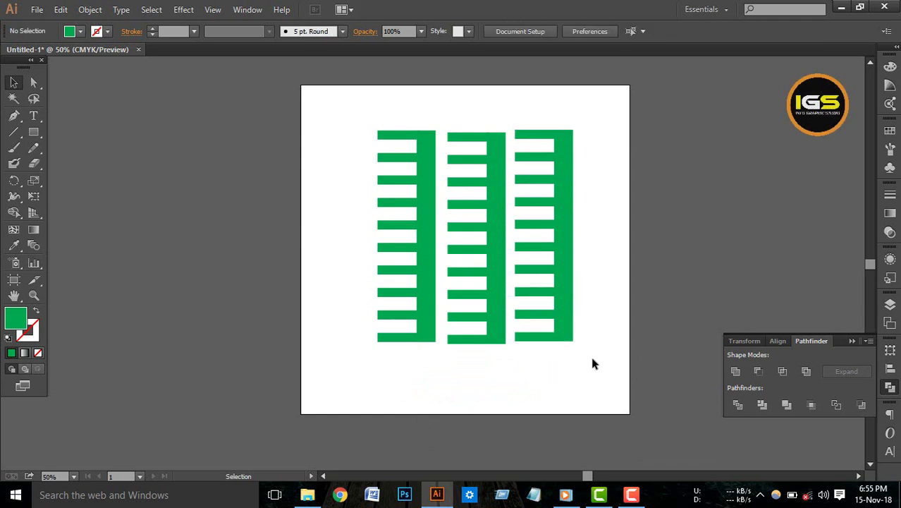
pyautogui.hotkey('ctrl', '=')
pyautogui.scroll(1, 421, 195)
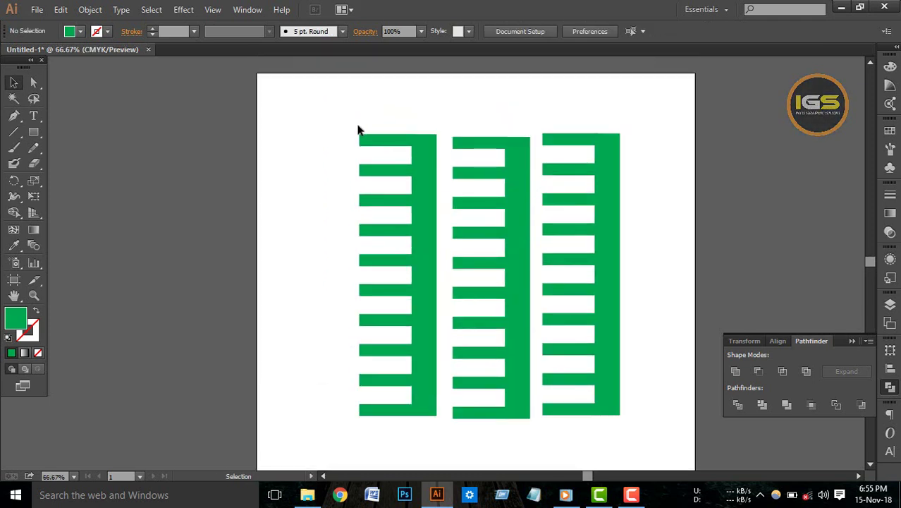
# Delete the top five bars of the left comb and top two of the middle comb
pyautogui.moveTo(358, 129); pyautogui.dragTo(391, 237)
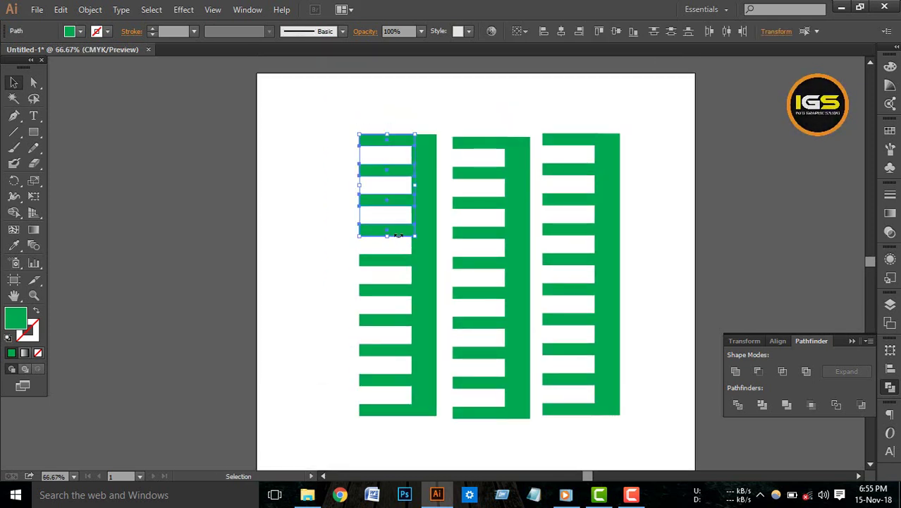
pyautogui.press('Delete')
pyautogui.moveTo(451, 125); pyautogui.dragTo(488, 183)
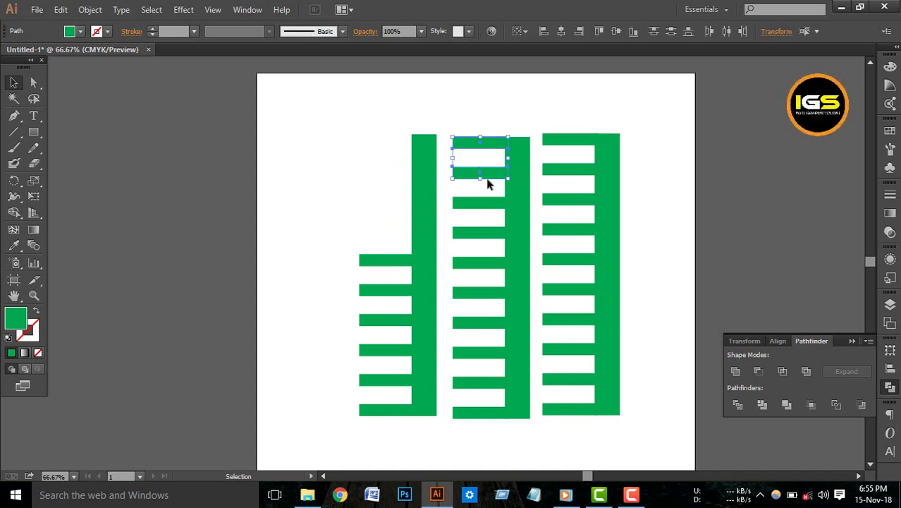
pyautogui.press('Delete')
# Shorten the left and middle combs' vertical bars down to their new top bars
pyautogui.click(419, 205)
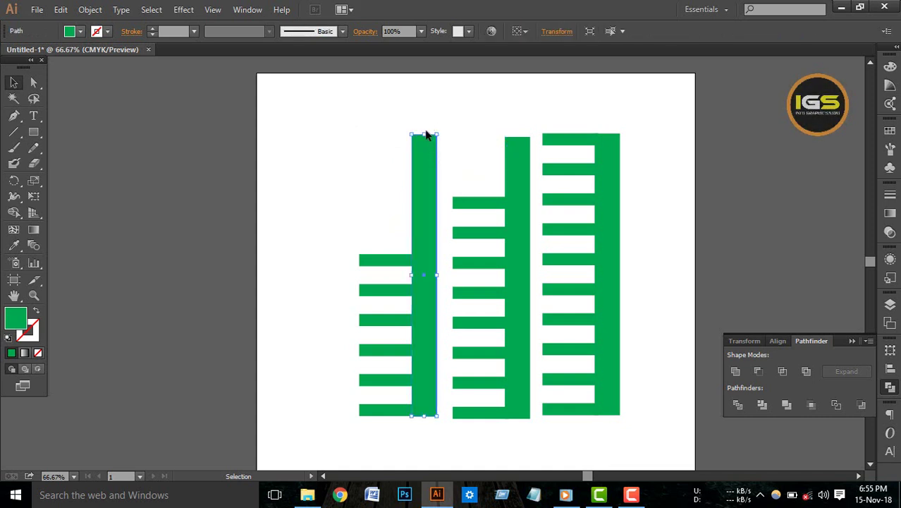
pyautogui.moveTo(427, 134); pyautogui.dragTo(425, 195)
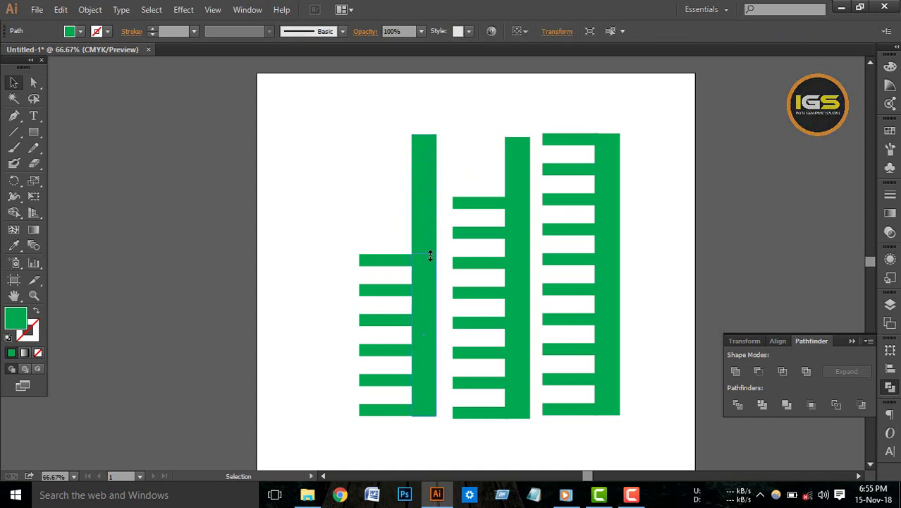
pyautogui.moveTo(430, 255); pyautogui.dragTo(430, 255)
pyautogui.click(466, 156)
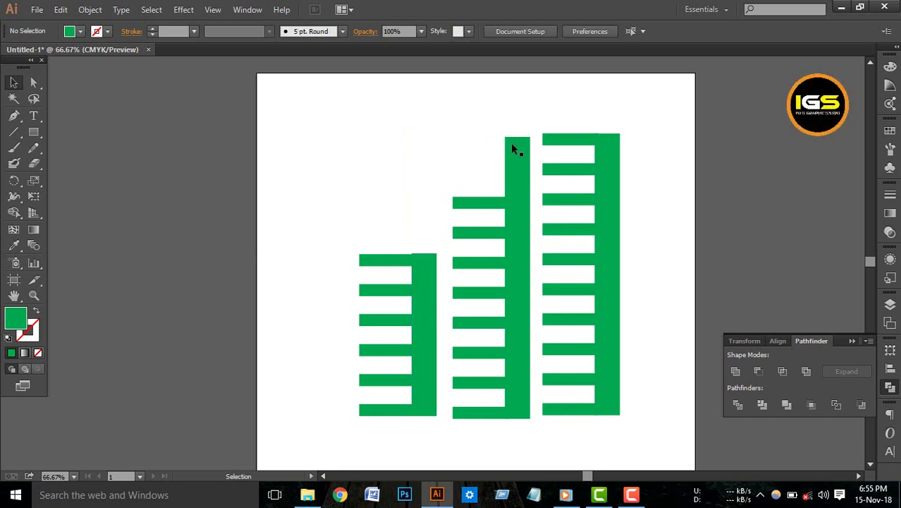
pyautogui.click(513, 148)
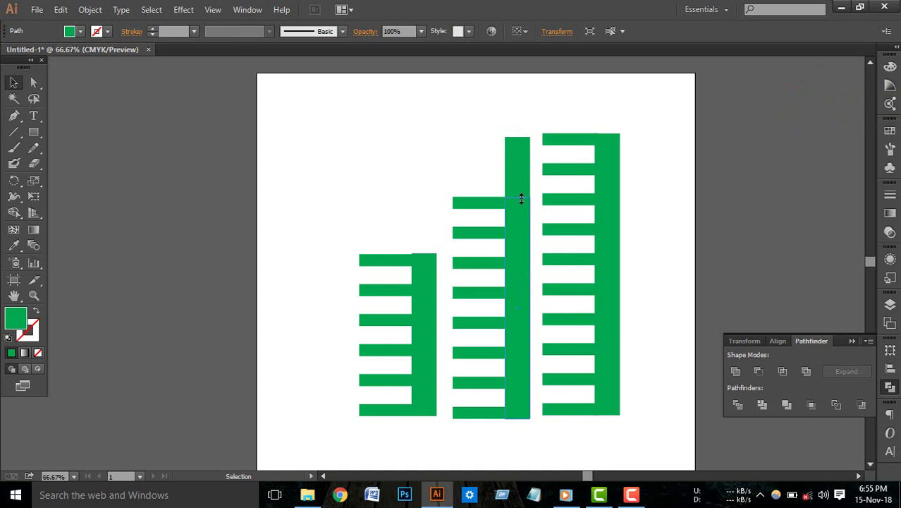
pyautogui.moveTo(521, 137); pyautogui.dragTo(521, 200)
pyautogui.click(473, 157)
pyautogui.scroll(-1, 433, 204)
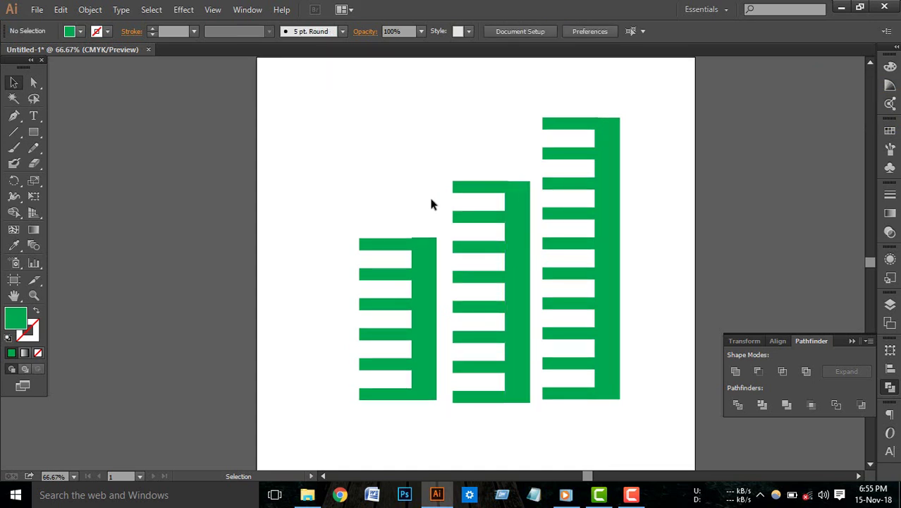
# Zoom in on the left comb's top corner and lower its vertical bar's top edge
pyautogui.hotkey('ctrl', '=')
pyautogui.scroll(-2, 423, 239)
pyautogui.scroll(-1, 424, 240)
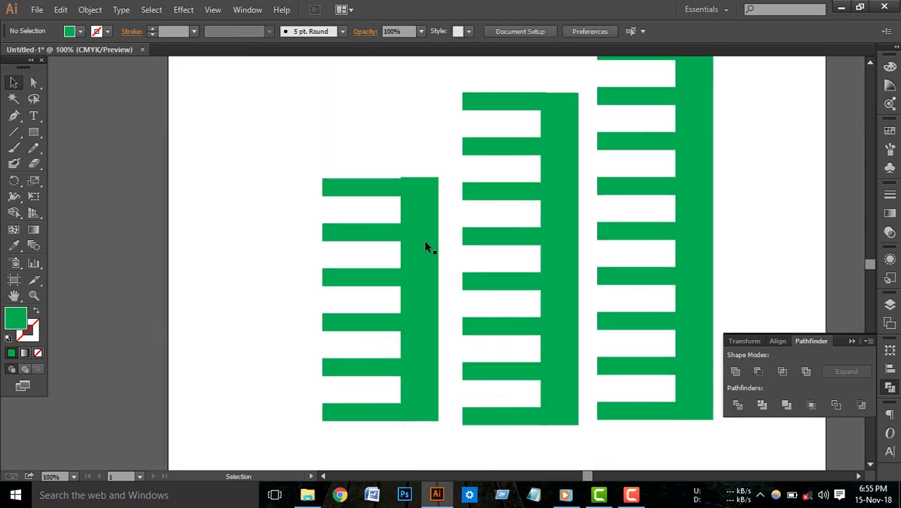
pyautogui.hotkey('ctrl', '=')
pyautogui.hotkey('ctrl', '=')
pyautogui.scroll(1, 432, 196)
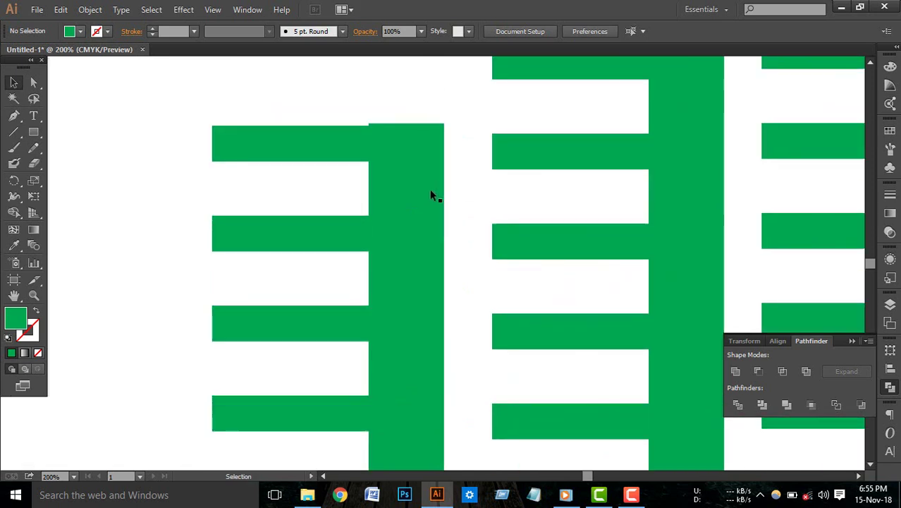
pyautogui.click(431, 191)
pyautogui.moveTo(408, 125); pyautogui.dragTo(407, 128)
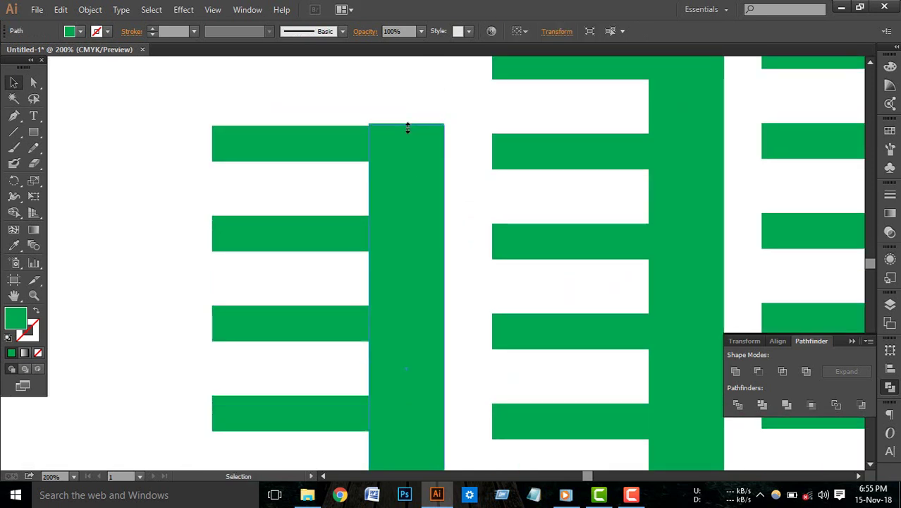
pyautogui.click(413, 101)
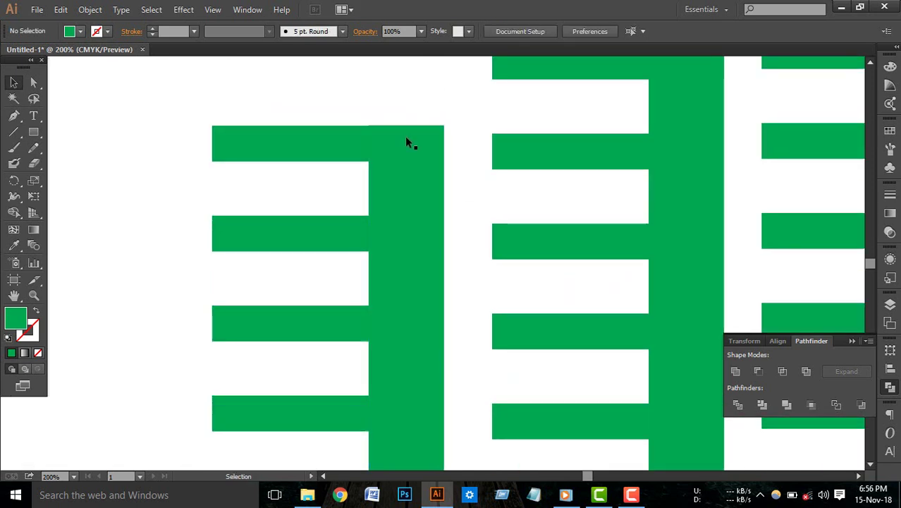
# Fine-tune the vertical bar's top until it's flush with the top horizontal bar
pyautogui.scroll(4, 405, 141)
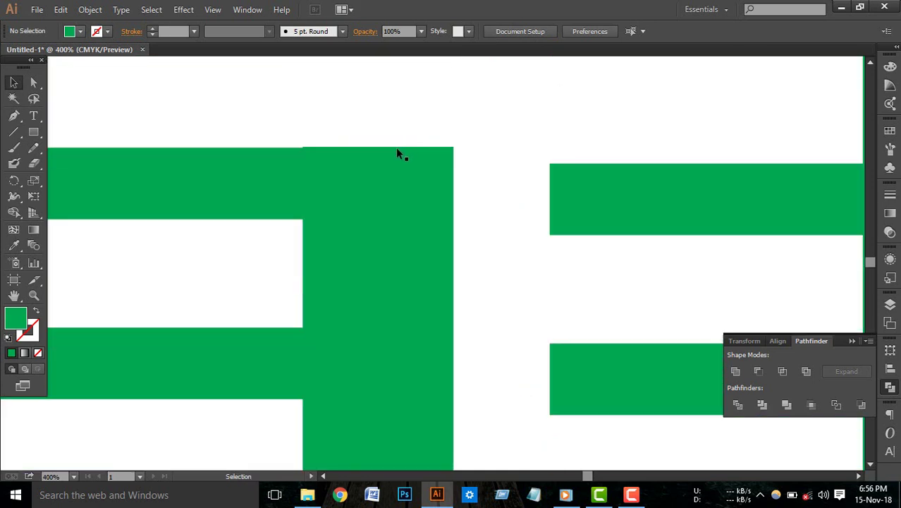
pyautogui.click(383, 174)
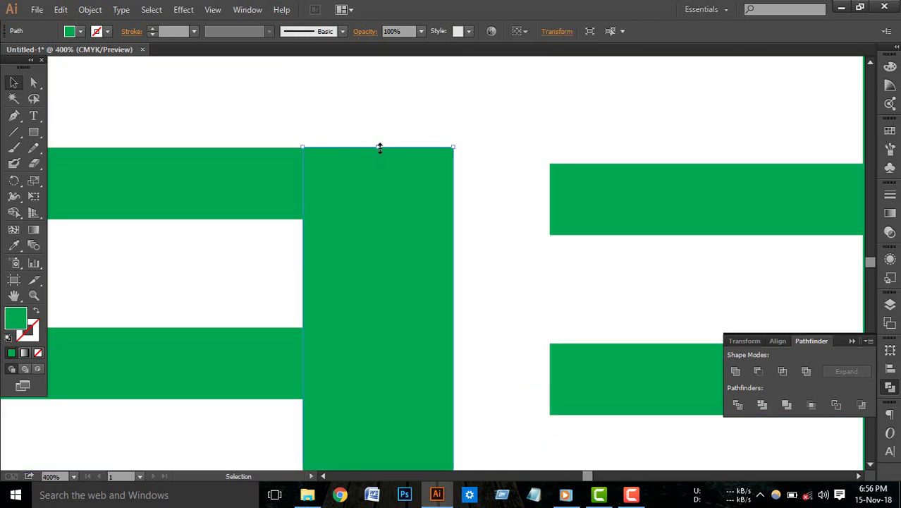
pyautogui.moveTo(380, 148); pyautogui.dragTo(381, 145)
pyautogui.click(387, 131)
pyautogui.click(384, 147)
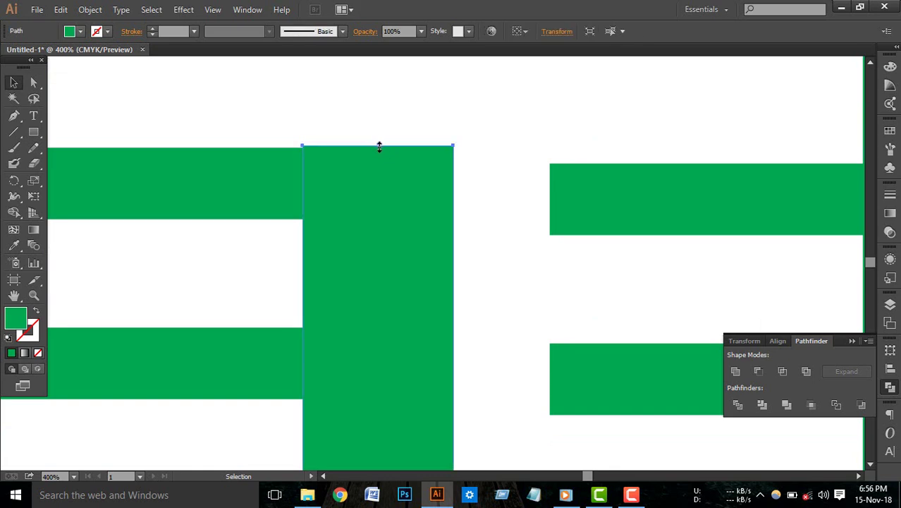
pyautogui.moveTo(379, 147); pyautogui.dragTo(380, 149)
pyautogui.click(379, 139)
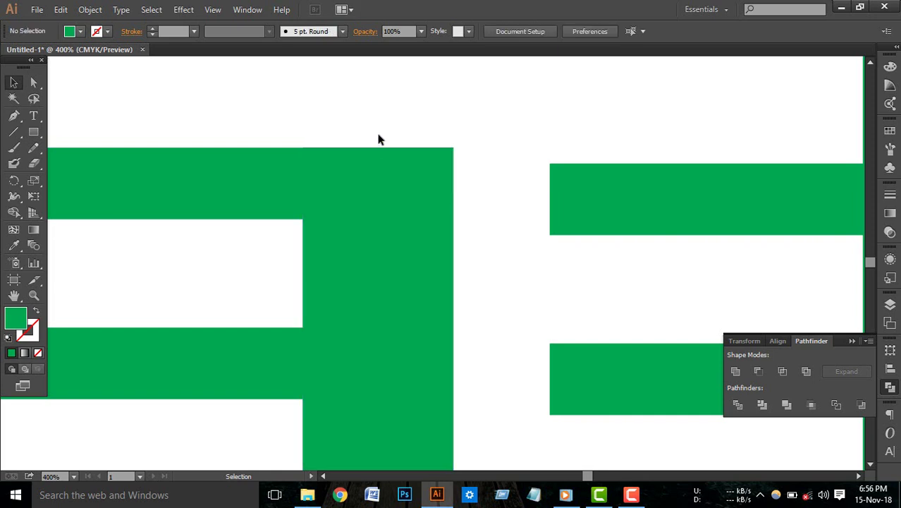
# Zoom out to show all three combs, undoing an accidental move of the top bar
pyautogui.press('a')
pyautogui.hotkey('ctrl', '-')
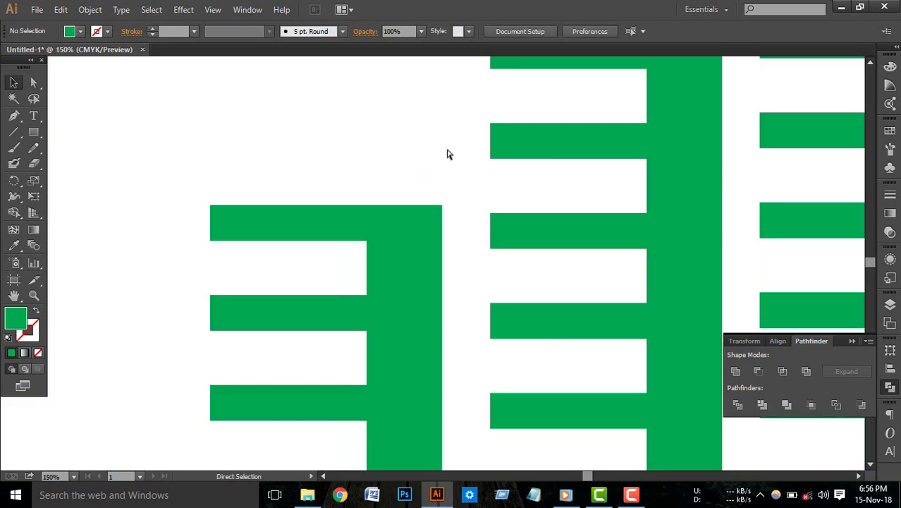
pyautogui.hotkey('ctrl', '-')
pyautogui.scroll(-2, 445, 175)
pyautogui.scroll(2, 554, 150)
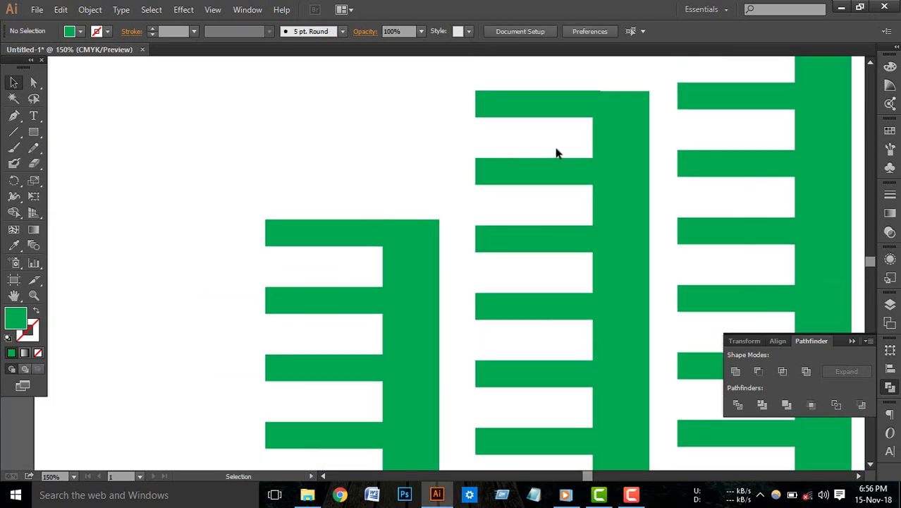
pyautogui.scroll(-1, 434, 219)
pyautogui.scroll(-1, 436, 217)
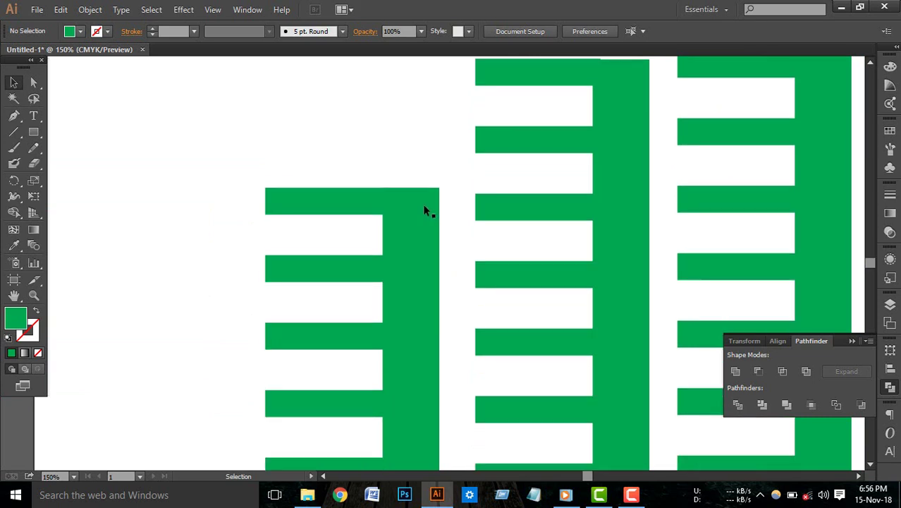
pyautogui.scroll(-1, 372, 166)
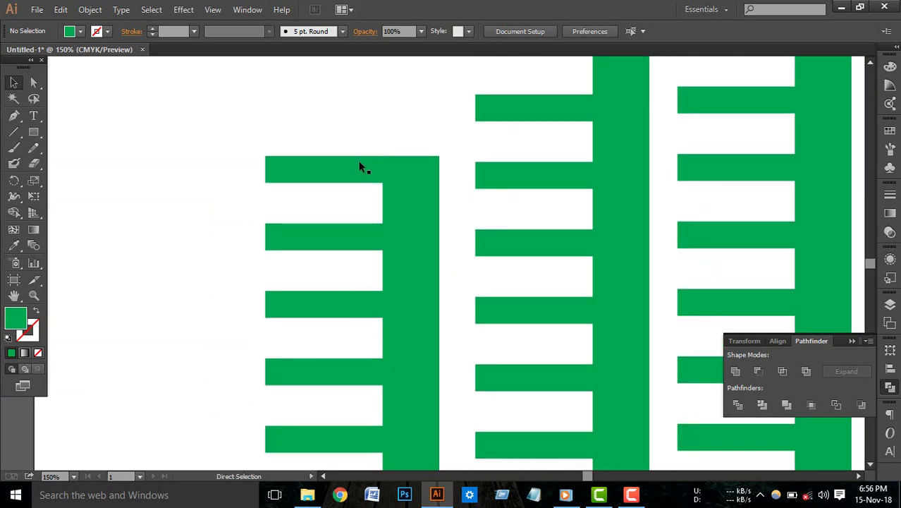
pyautogui.hotkey('ctrl', '-')
pyautogui.scroll(-1, 363, 161)
pyautogui.moveTo(363, 153); pyautogui.dragTo(369, 169)
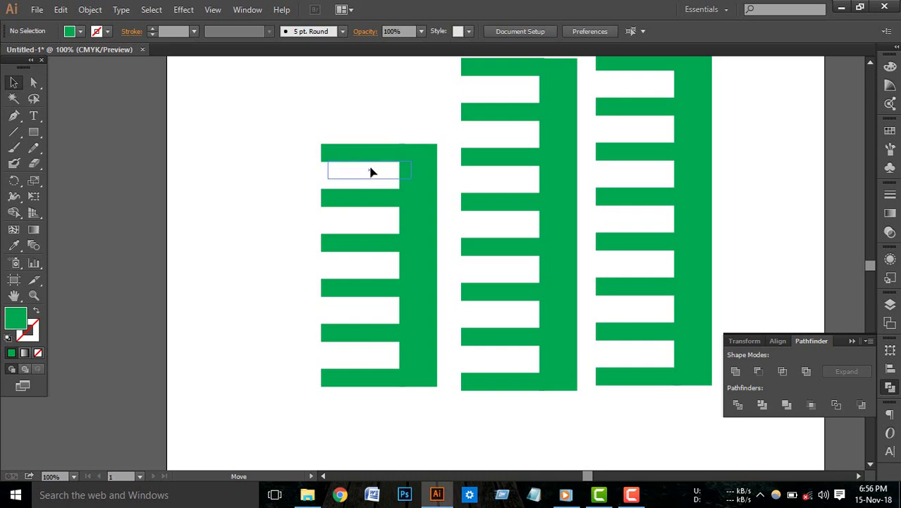
pyautogui.hotkey('ctrl', 'z')
# Unite all pieces of the left comb into one shape with Pathfinder
pyautogui.moveTo(362, 121); pyautogui.dragTo(429, 382)
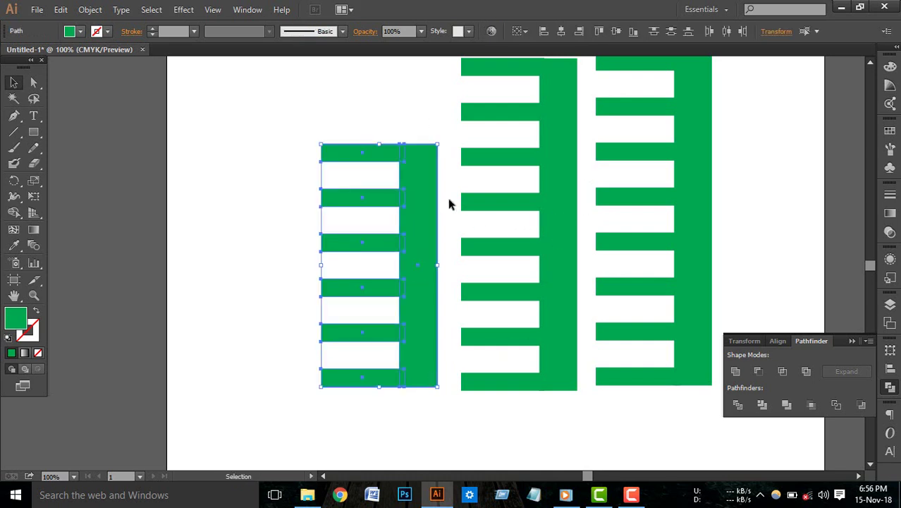
pyautogui.click(736, 371)
pyautogui.click(287, 270)
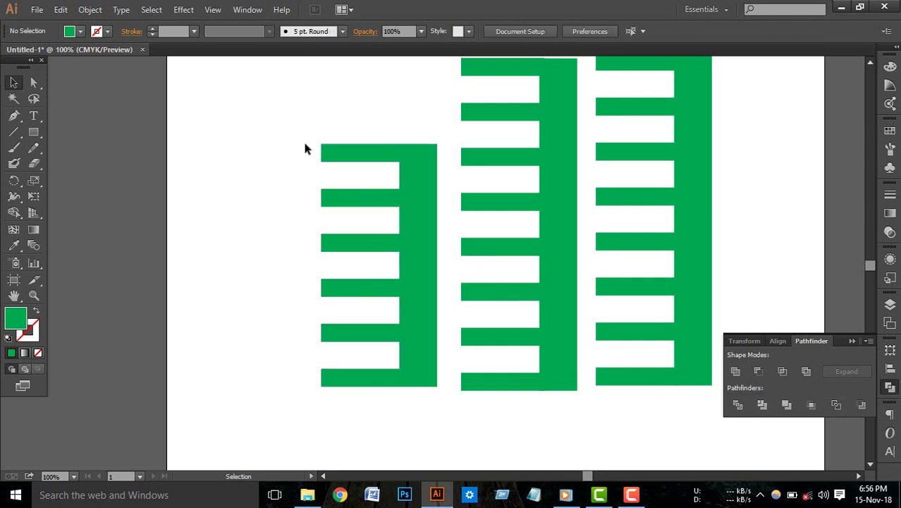
# Narrow the merged left comb by dragging its left edge inward in small steps
pyautogui.moveTo(298, 142); pyautogui.dragTo(346, 202)
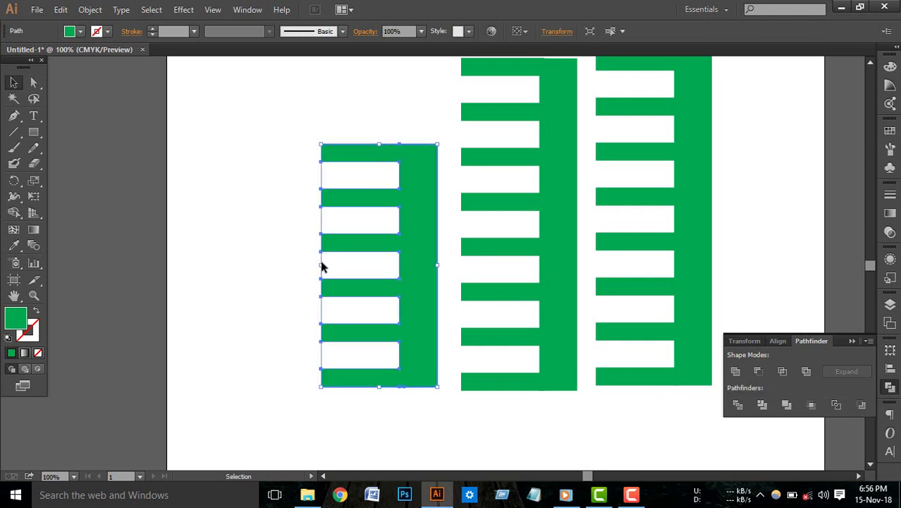
pyautogui.moveTo(321, 265); pyautogui.dragTo(332, 266)
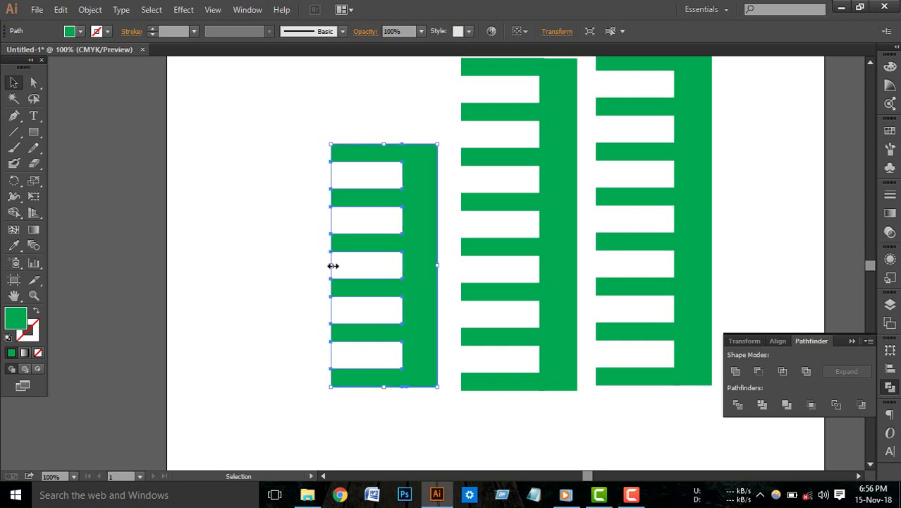
pyautogui.click(347, 268)
pyautogui.click(333, 240)
pyautogui.moveTo(330, 264); pyautogui.dragTo(335, 266)
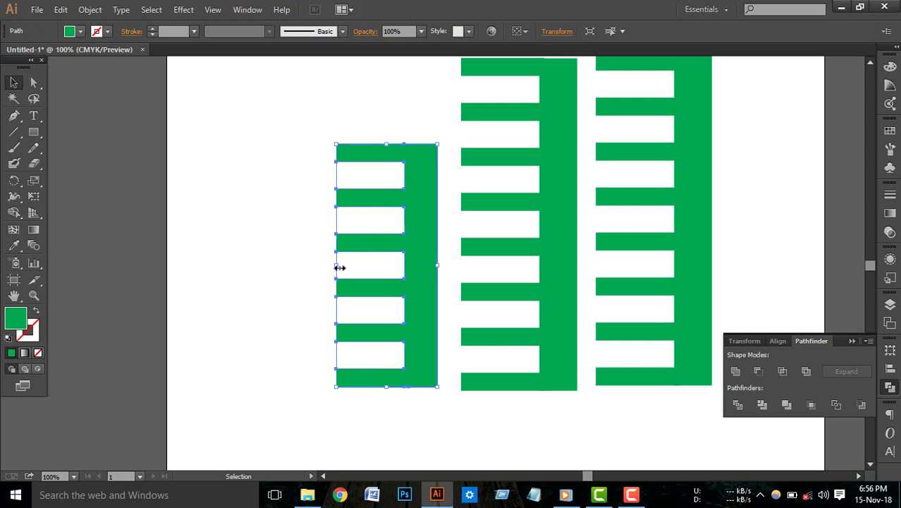
pyautogui.moveTo(339, 267); pyautogui.dragTo(342, 267)
pyautogui.click(450, 290)
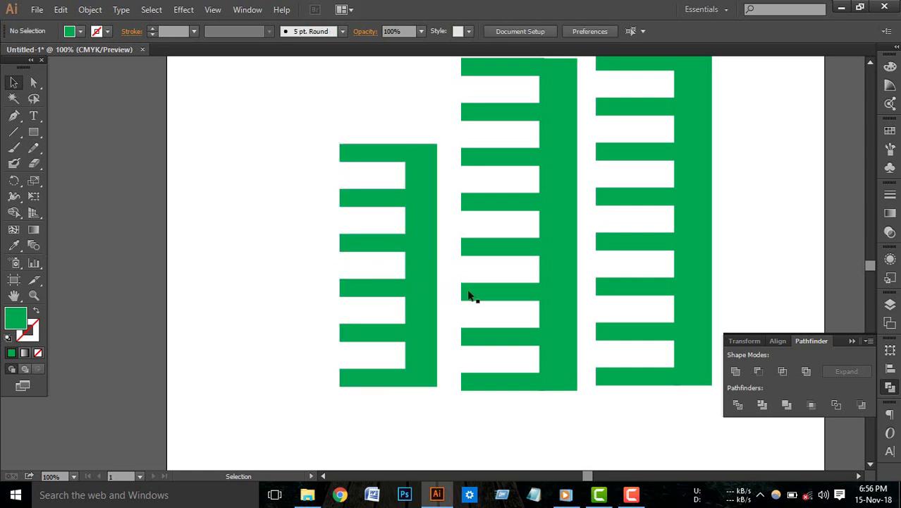
pyautogui.scroll(2, 539, 308)
pyautogui.scroll(2, 521, 212)
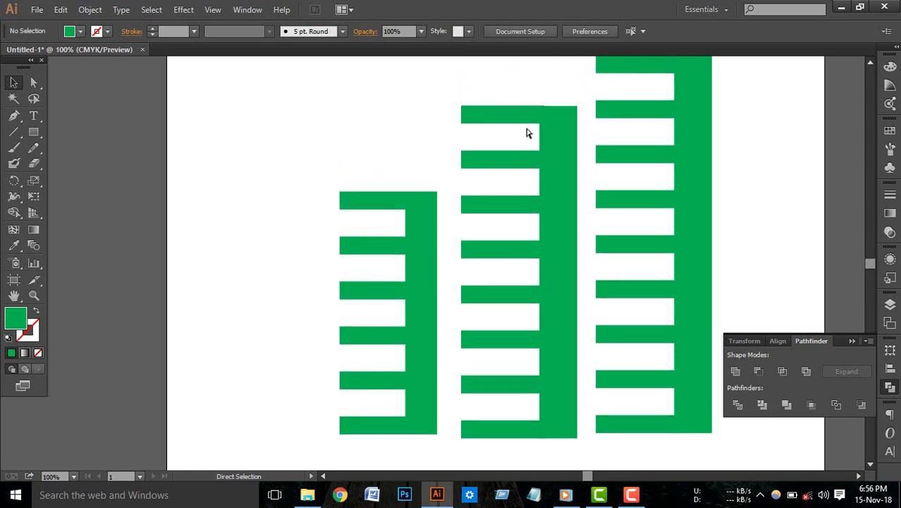
pyautogui.hotkey('ctrl', '+')
pyautogui.moveTo(623, 207); pyautogui.dragTo(508, 344)
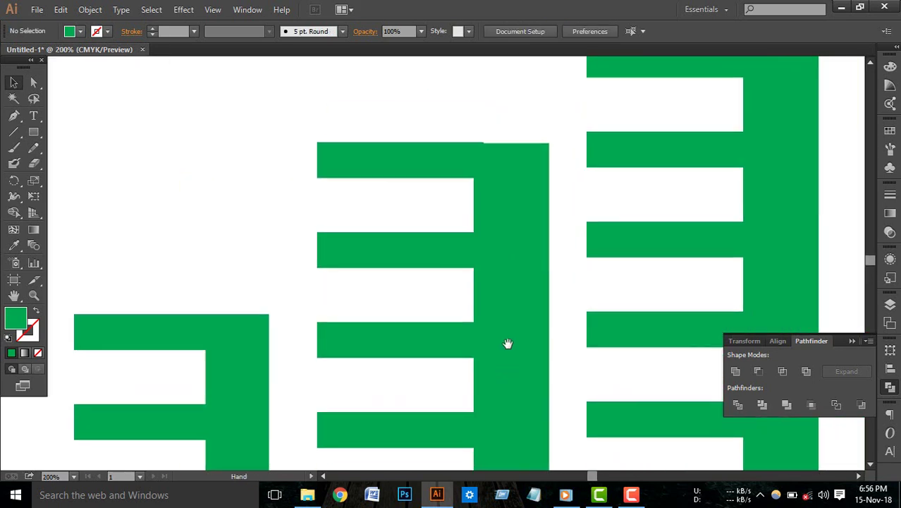
pyautogui.moveTo(513, 223); pyautogui.dragTo(500, 298)
pyautogui.click(493, 251)
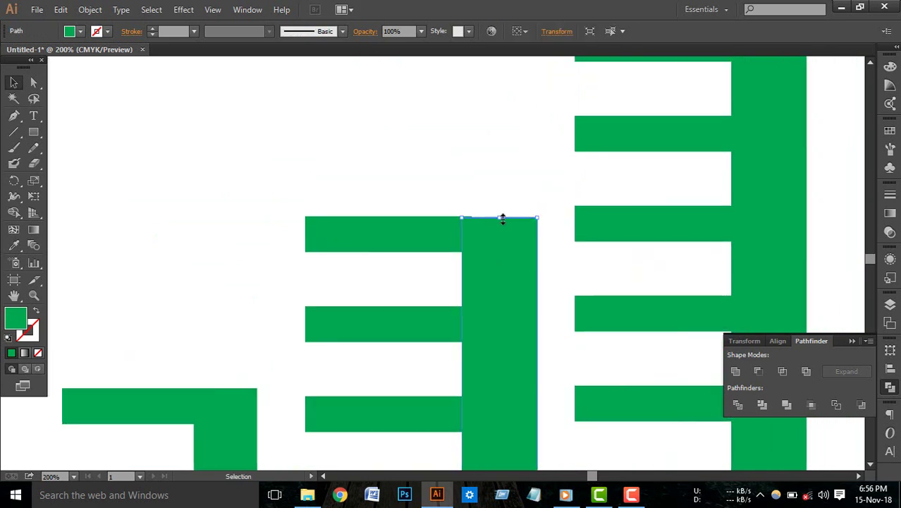
pyautogui.moveTo(502, 219); pyautogui.dragTo(502, 220)
pyautogui.moveTo(502, 221); pyautogui.dragTo(500, 217)
pyautogui.click(495, 204)
pyautogui.hotkey('ctrl', '-')
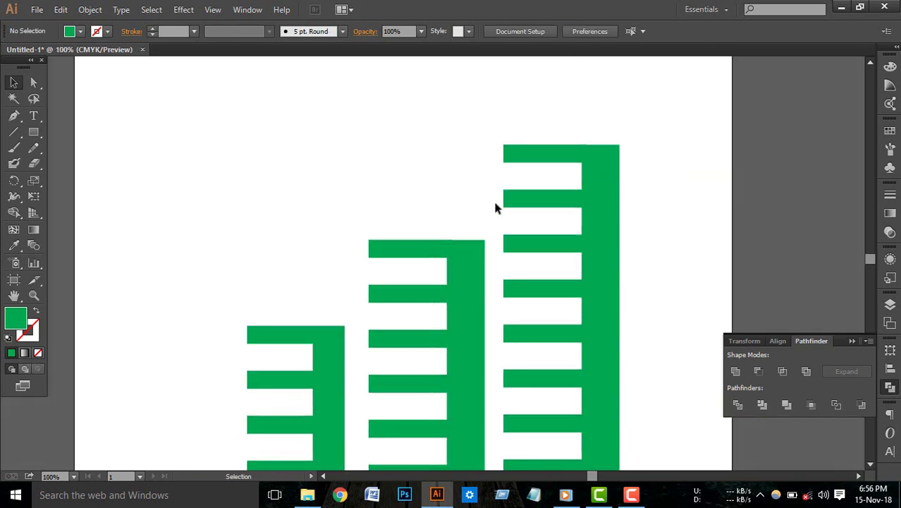
pyautogui.scroll(-3, 458, 172)
pyautogui.scroll(-1, 455, 169)
# Unite the middle comb's pieces into one shape with Pathfinder
pyautogui.scroll(-1, 451, 146)
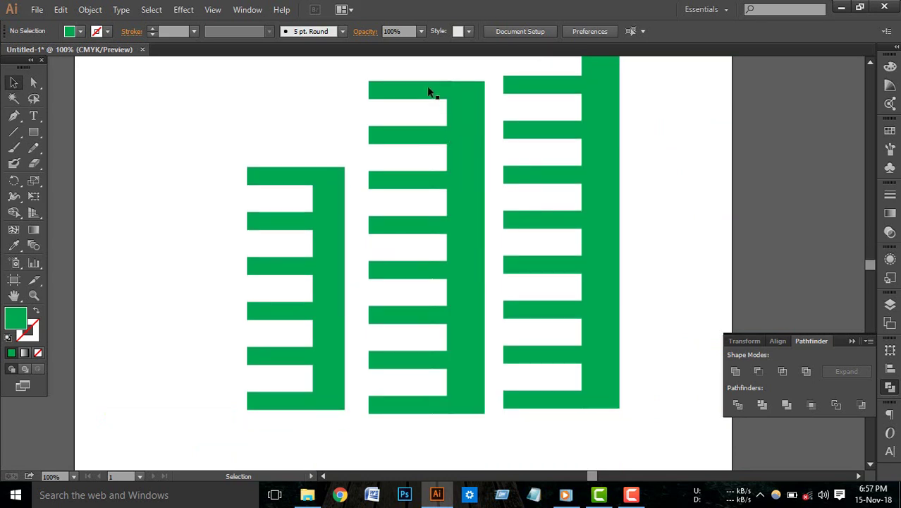
pyautogui.moveTo(466, 416); pyautogui.dragTo(468, 417)
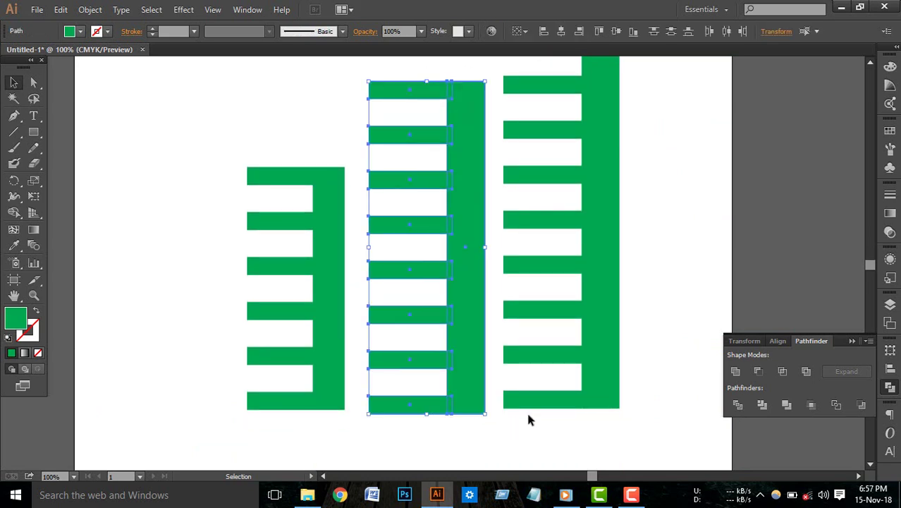
pyautogui.click(737, 374)
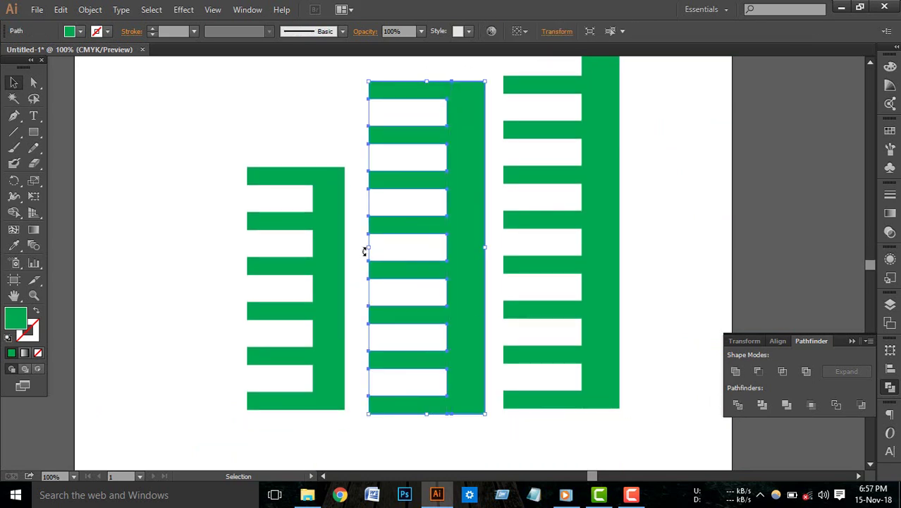
# Narrow the middle comb from its left edge and shift it toward the short comb
pyautogui.moveTo(371, 249); pyautogui.dragTo(385, 248)
pyautogui.moveTo(454, 264); pyautogui.dragTo(443, 274)
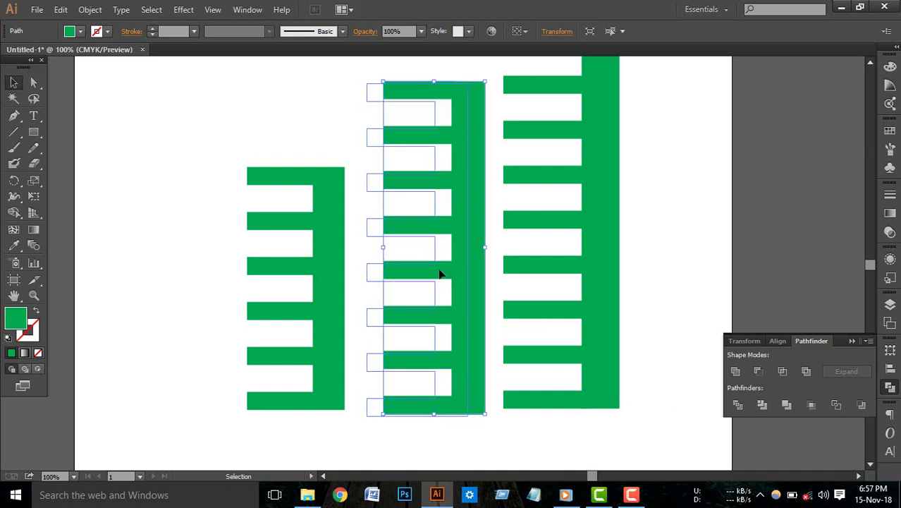
pyautogui.click(488, 271)
pyautogui.scroll(3, 587, 285)
pyautogui.scroll(2, 588, 272)
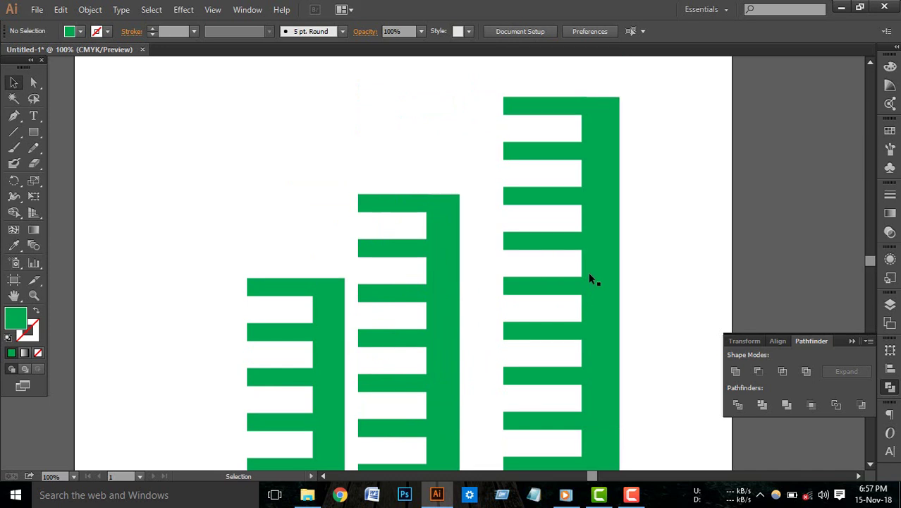
pyautogui.scroll(3, 586, 272)
pyautogui.hotkey('ctrl', '+')
pyautogui.hotkey('ctrl', '+')
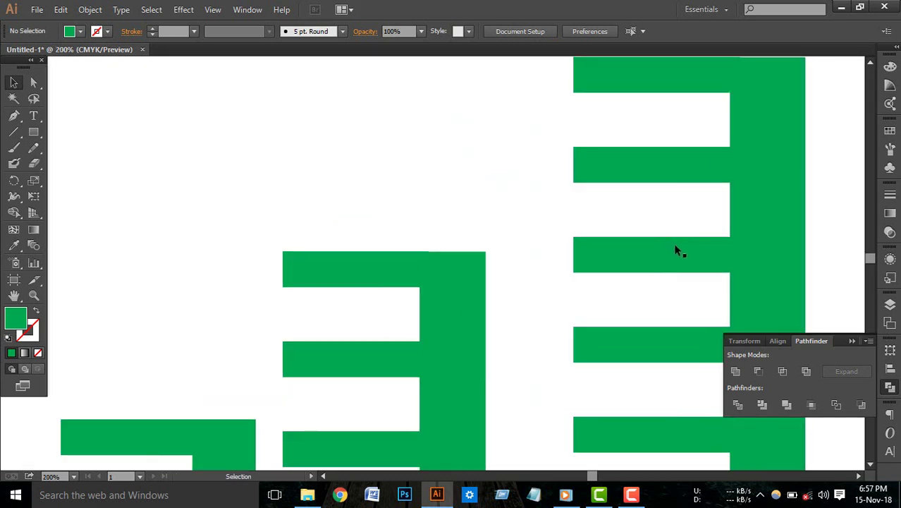
pyautogui.scroll(2, 530, 318)
pyautogui.click(608, 161)
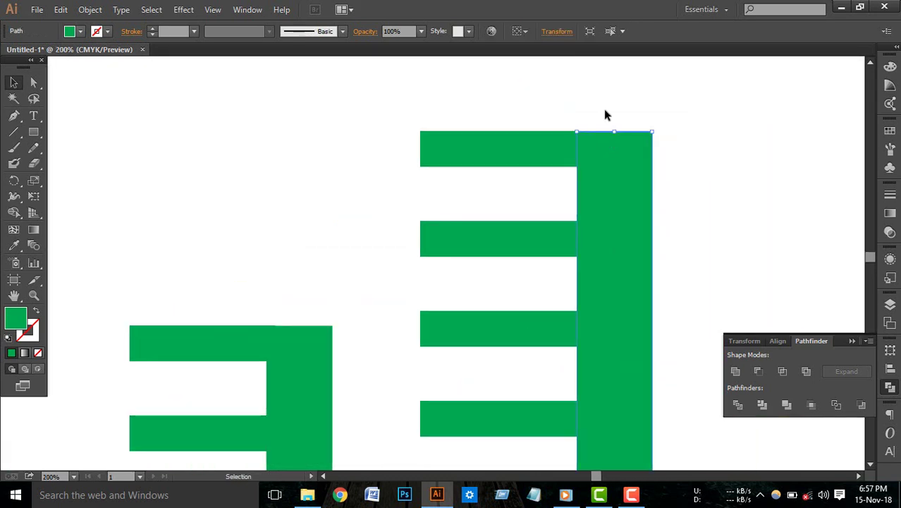
pyautogui.click(580, 113)
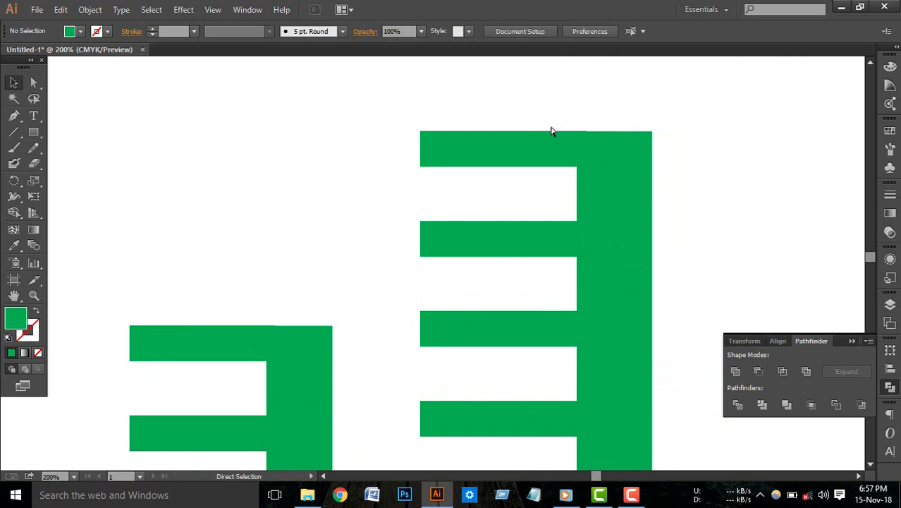
pyautogui.hotkey('ctrl', '-')
pyautogui.hotkey('ctrl', '-')
pyautogui.scroll(-3, 543, 141)
pyautogui.scroll(-1, 522, 141)
pyautogui.scroll(-2, 505, 134)
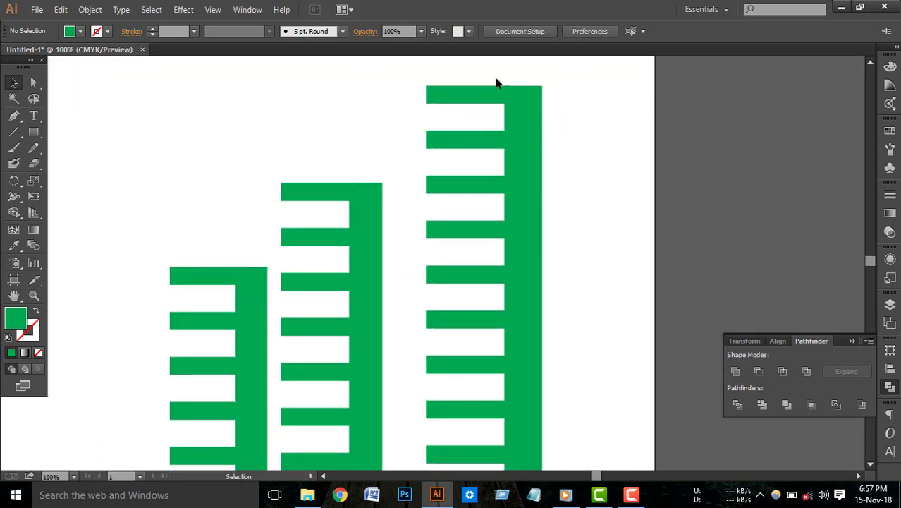
pyautogui.scroll(-1, 493, 84)
# Unite all pieces of the tallest comb into one shape with Pathfinder
pyautogui.hotkey('ctrl', '-')
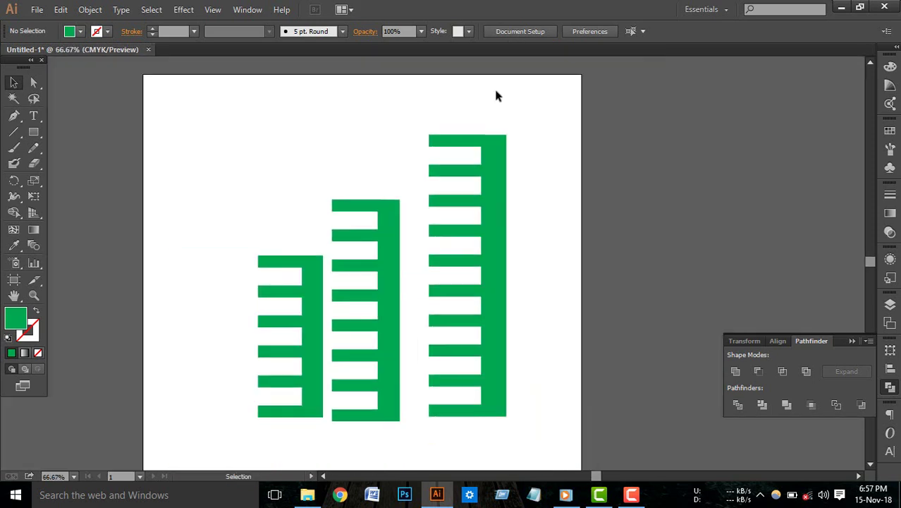
pyautogui.moveTo(449, 117); pyautogui.dragTo(544, 428)
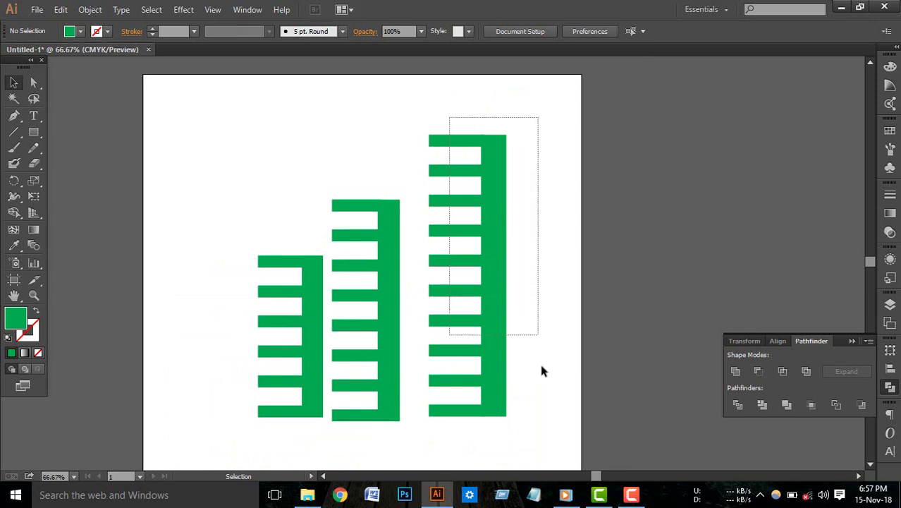
pyautogui.click(739, 371)
# Narrow the merged tall comb slightly from its left edge, then zoom in on the combs' tops
pyautogui.click(426, 299)
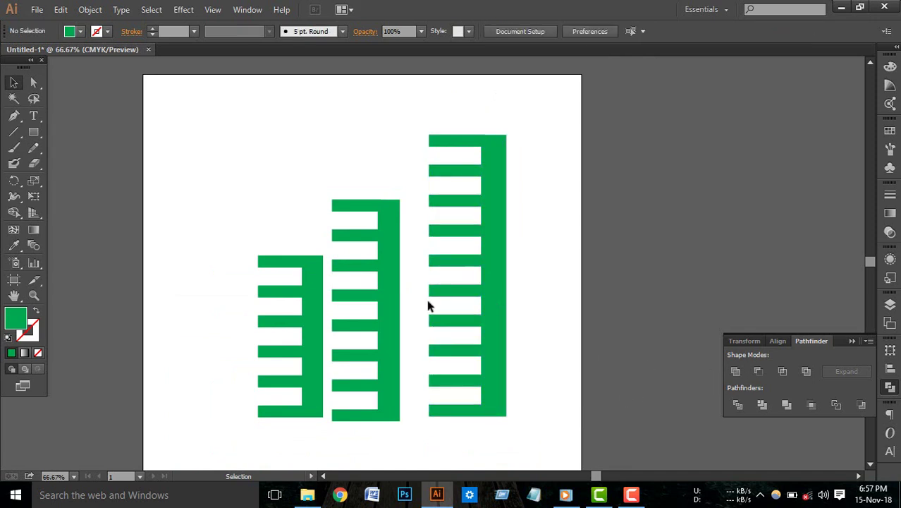
pyautogui.moveTo(431, 276); pyautogui.dragTo(434, 276)
pyautogui.click(458, 282)
pyautogui.hotkey('ctrl', '+')
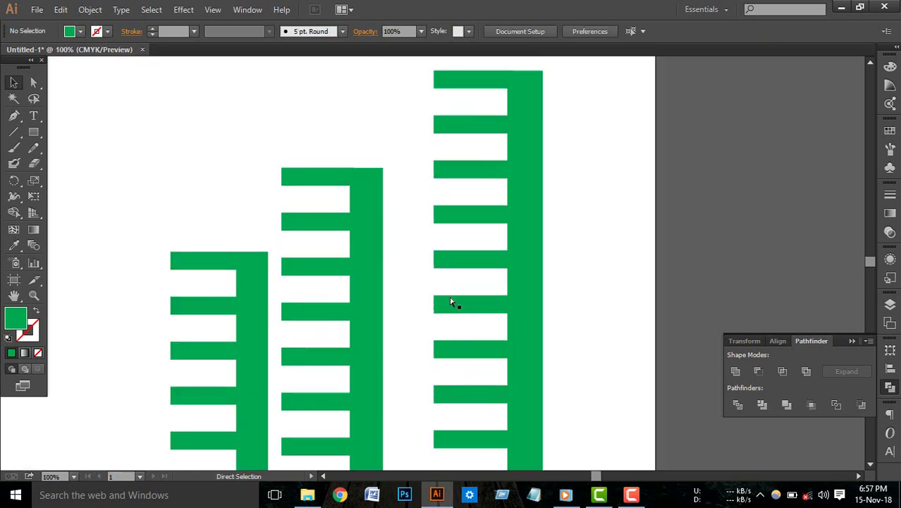
pyautogui.hotkey('ctrl', '-')
pyautogui.hotkey('ctrl', '-')
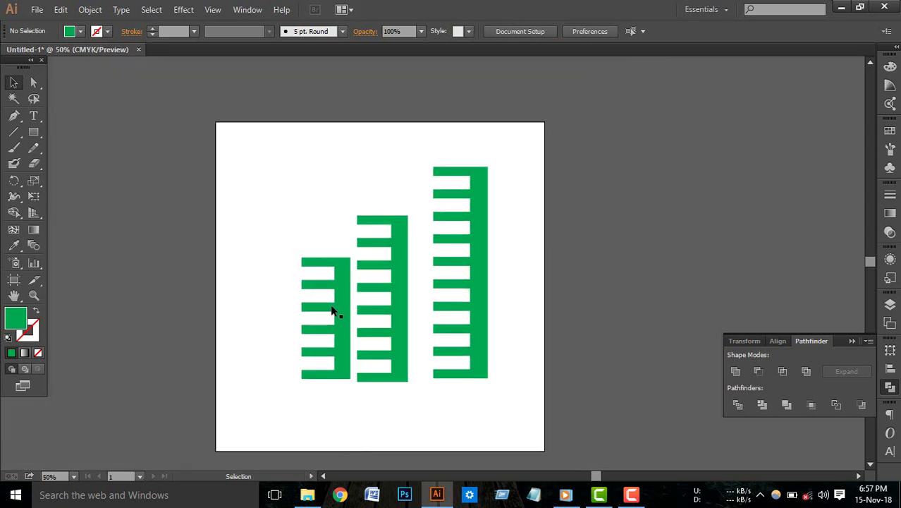
pyautogui.hotkey('ctrl', '+')
pyautogui.hotkey('ctrl', '+')
pyautogui.hotkey('ctrl', '+')
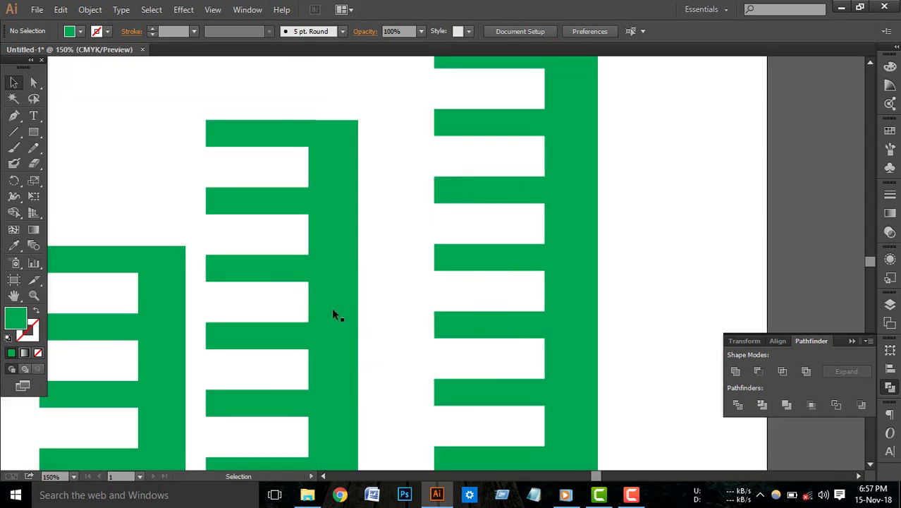
pyautogui.moveTo(284, 337); pyautogui.dragTo(435, 317)
pyautogui.hotkey('ctrl', '+')
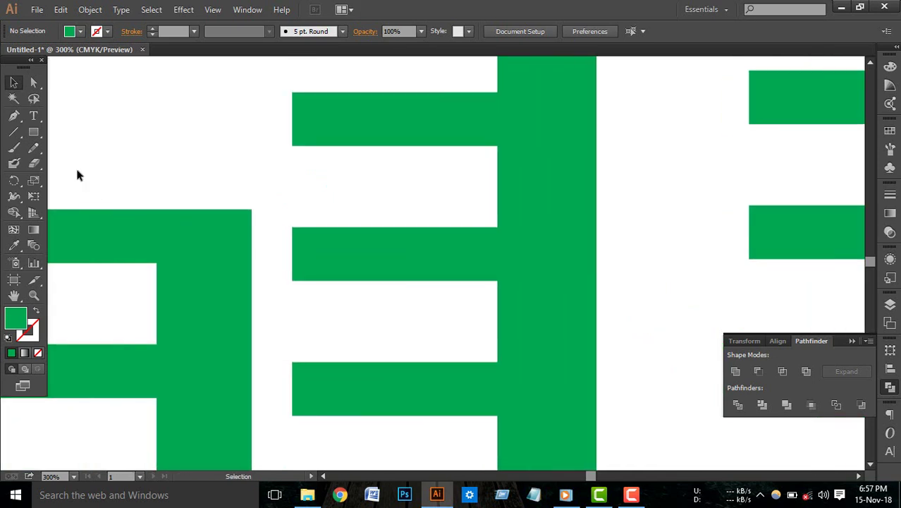
# Pull the short comb's top-right anchor down into a slanted roof corner
pyautogui.click(34, 82)
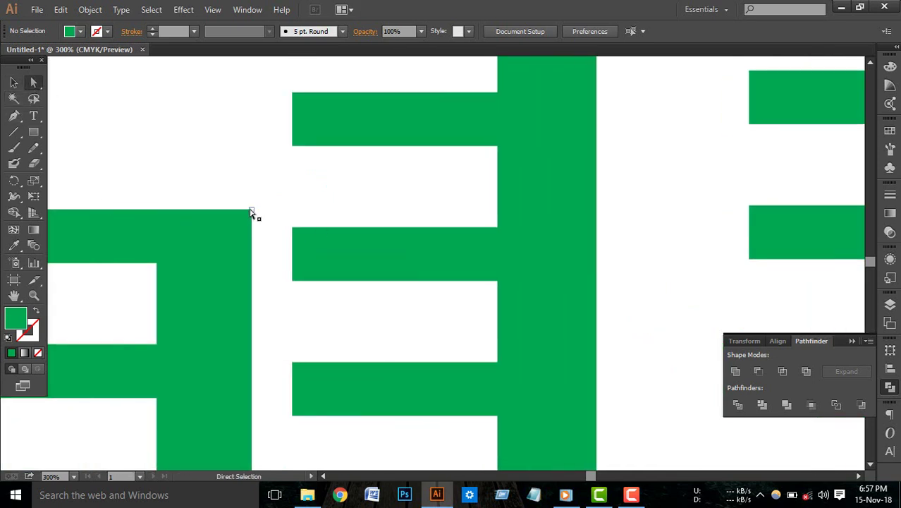
pyautogui.moveTo(250, 210); pyautogui.dragTo(240, 262)
pyautogui.moveTo(251, 345); pyautogui.dragTo(251, 349)
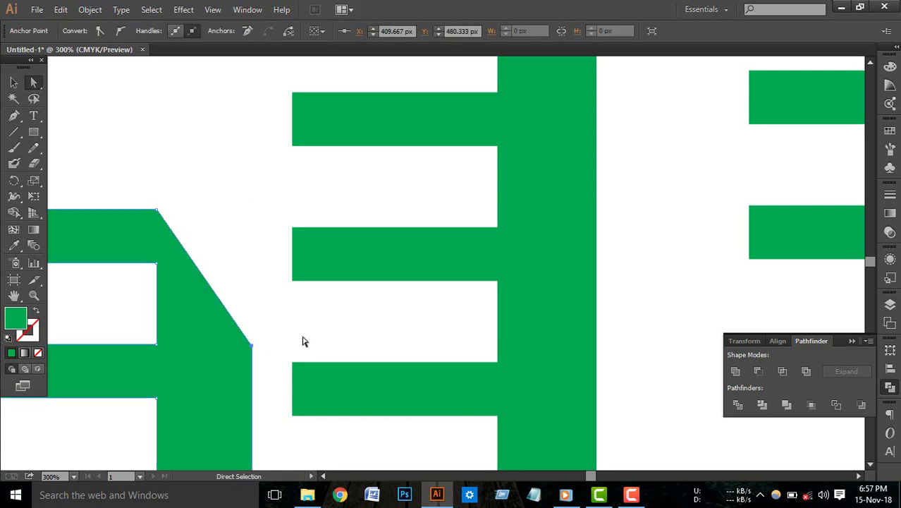
pyautogui.click(333, 336)
pyautogui.scroll(2, 549, 304)
pyautogui.scroll(2, 548, 304)
pyautogui.scroll(1, 548, 303)
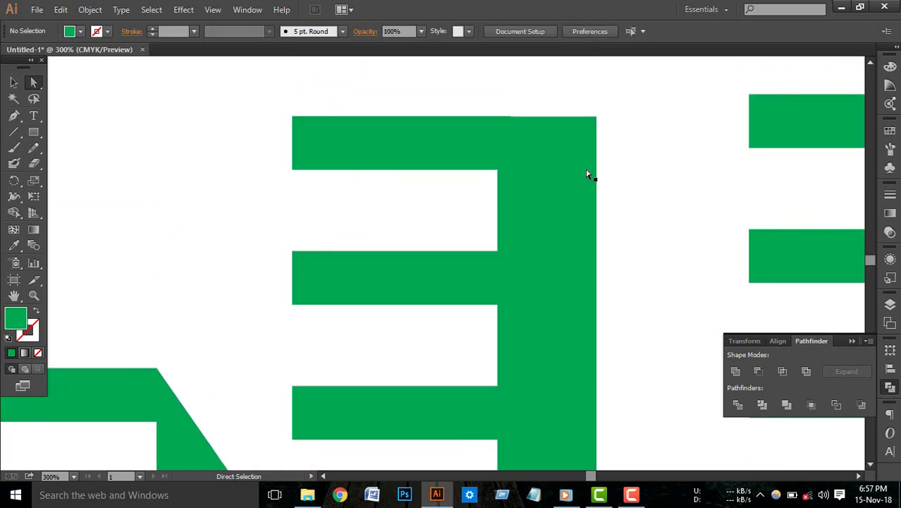
# Nudge the middle comb's top-right anchor to angle its roof
pyautogui.click(596, 118)
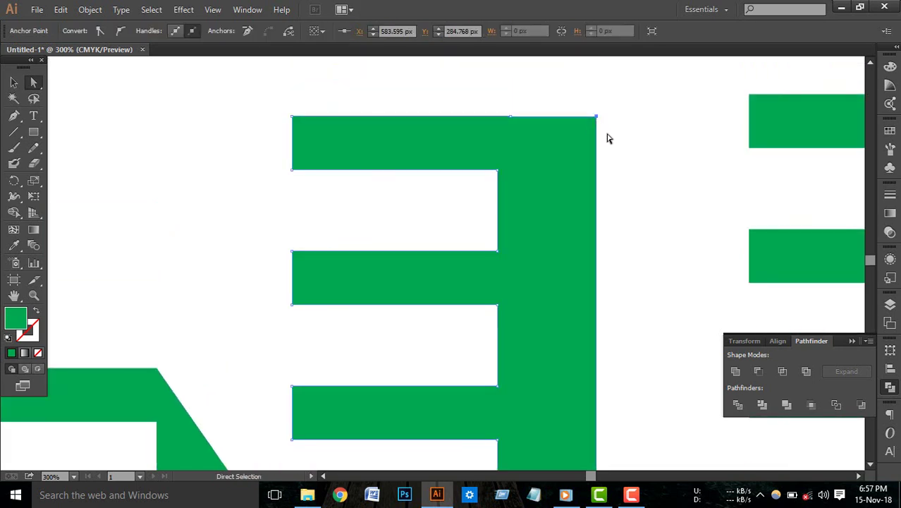
pyautogui.press('Down')
pyautogui.press('Down')
pyautogui.press('Down')
pyautogui.press('Down')
pyautogui.press('Down')
pyautogui.press('Down')
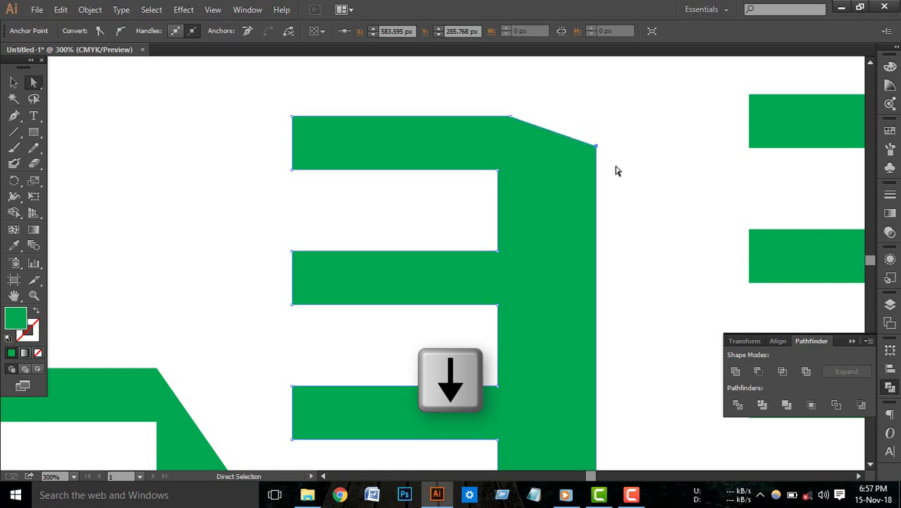
pyautogui.press('Down')
pyautogui.press('Down')
pyautogui.press('Down')
pyautogui.press('Down')
pyautogui.press('Down')
pyautogui.press('Down')
pyautogui.press('Down')
pyautogui.press('Down')
pyautogui.press('Down')
pyautogui.press('Down')
pyautogui.press('Down')
pyautogui.press('Down')
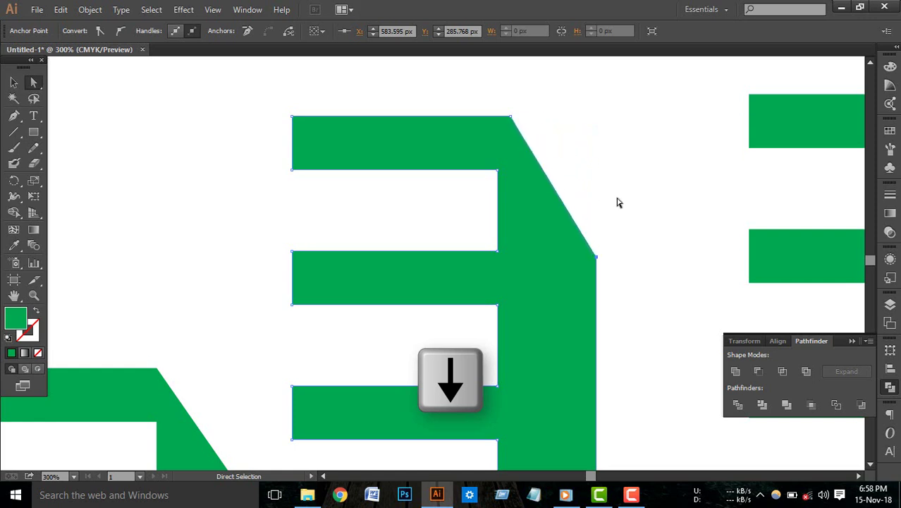
pyautogui.hotkey('ctrl', 'z')
pyautogui.hotkey('ctrl', 'z')
pyautogui.hotkey('ctrl', 'z')
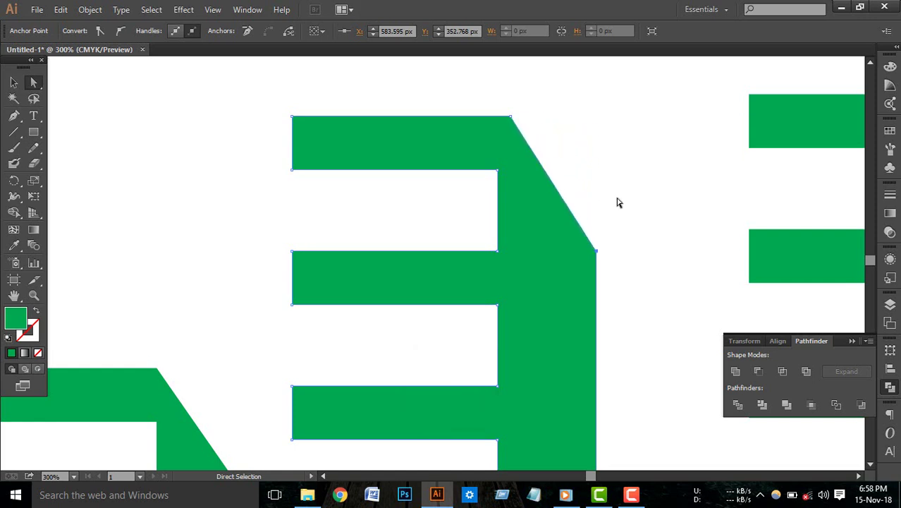
pyautogui.hotkey('ctrl', 'z')
pyautogui.click(629, 264)
# Slant the tallest comb's top-right corner by nudging its anchor down with arrow keys
pyautogui.moveTo(657, 272); pyautogui.dragTo(341, 276)
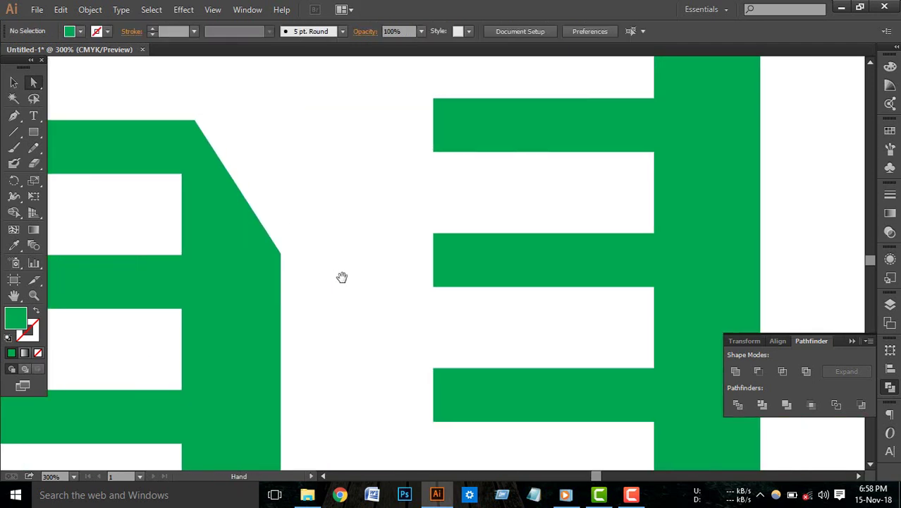
pyautogui.moveTo(731, 239); pyautogui.dragTo(493, 282)
pyautogui.scroll(-2, 585, 332)
pyautogui.scroll(2, 579, 356)
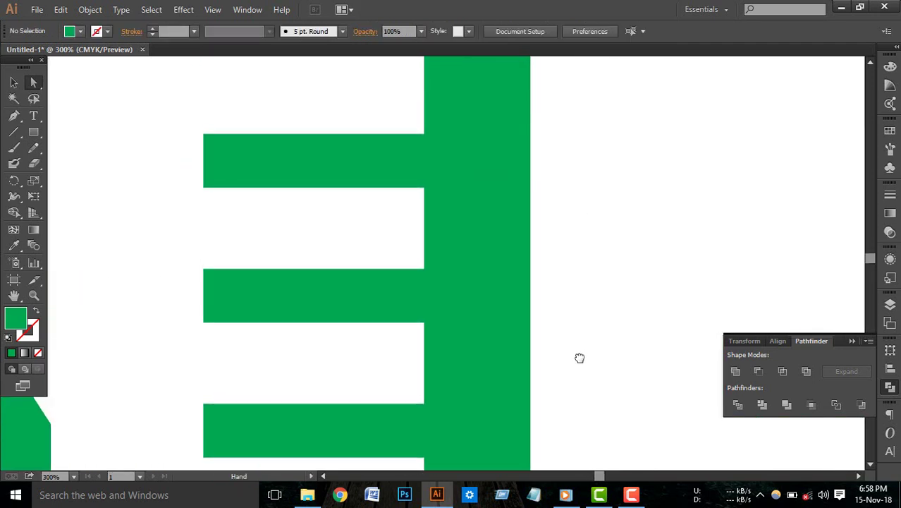
pyautogui.scroll(2, 583, 320)
pyautogui.moveTo(583, 321); pyautogui.dragTo(600, 215)
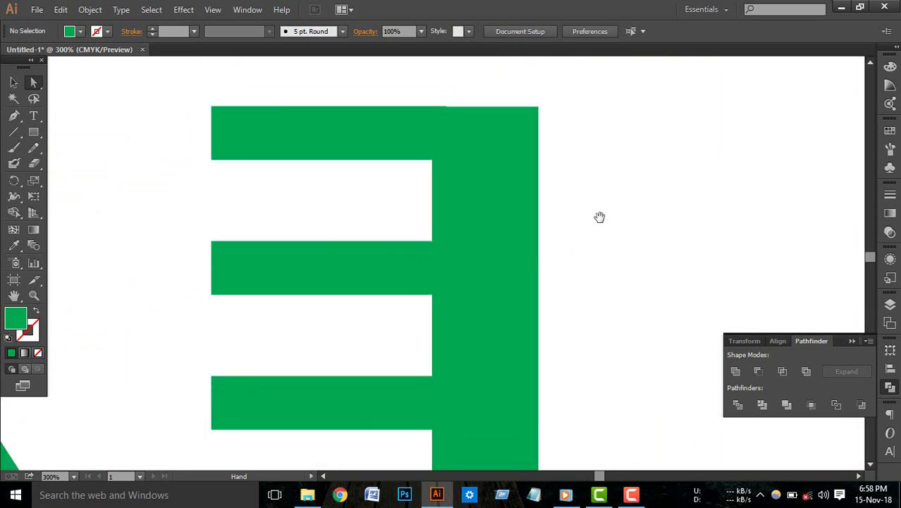
pyautogui.click(538, 108)
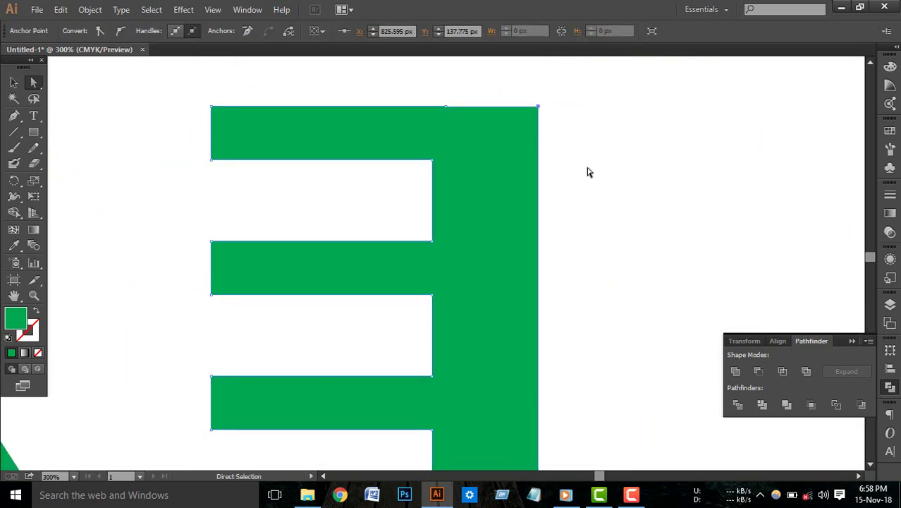
pyautogui.press('Down')
pyautogui.press('Down')
pyautogui.press('Down')
pyautogui.press('Down')
pyautogui.press('Down')
pyautogui.press('Down')
pyautogui.press('Down')
pyautogui.press('Down')
pyautogui.press('Down')
pyautogui.press('Down')
pyautogui.press('Down')
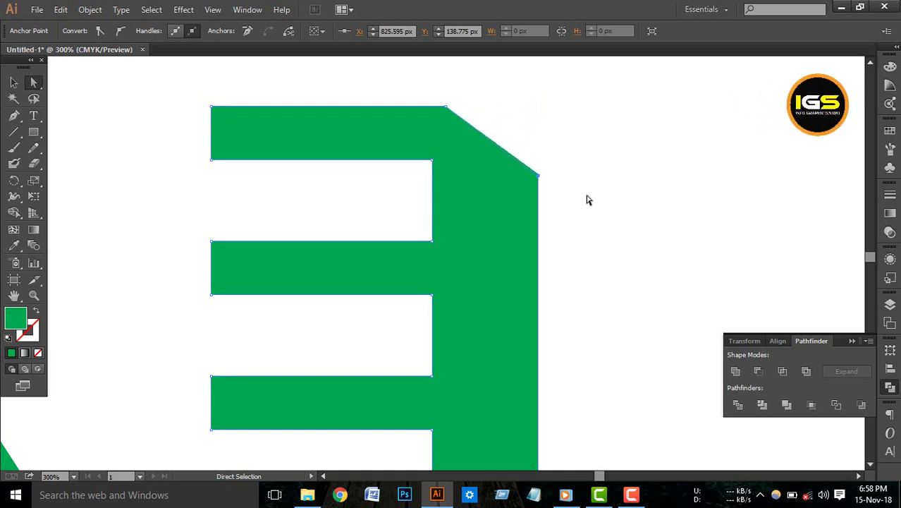
pyautogui.press('Down')
pyautogui.press('Down')
pyautogui.press('Down')
pyautogui.press('Down')
pyautogui.press('Down')
pyautogui.press('Down')
pyautogui.press('Down')
pyautogui.press('Down')
pyautogui.press('Down')
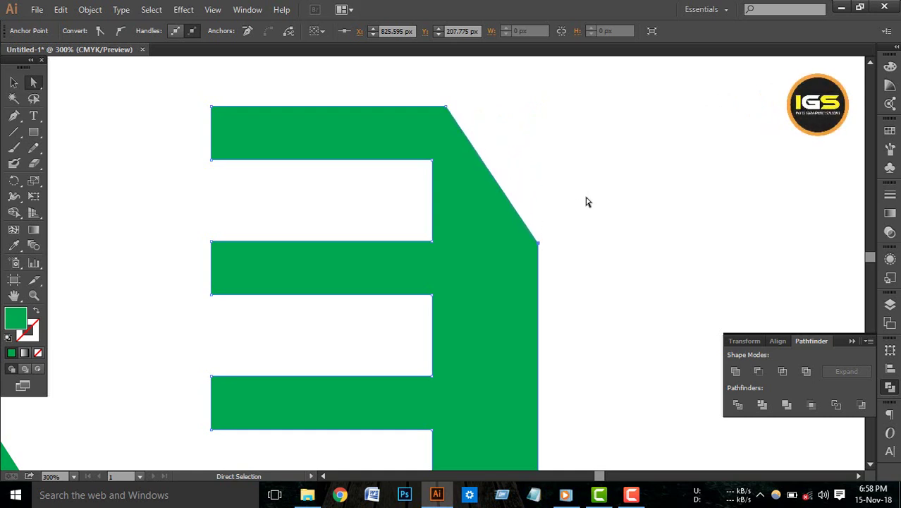
pyautogui.press('Up')
pyautogui.press('Up')
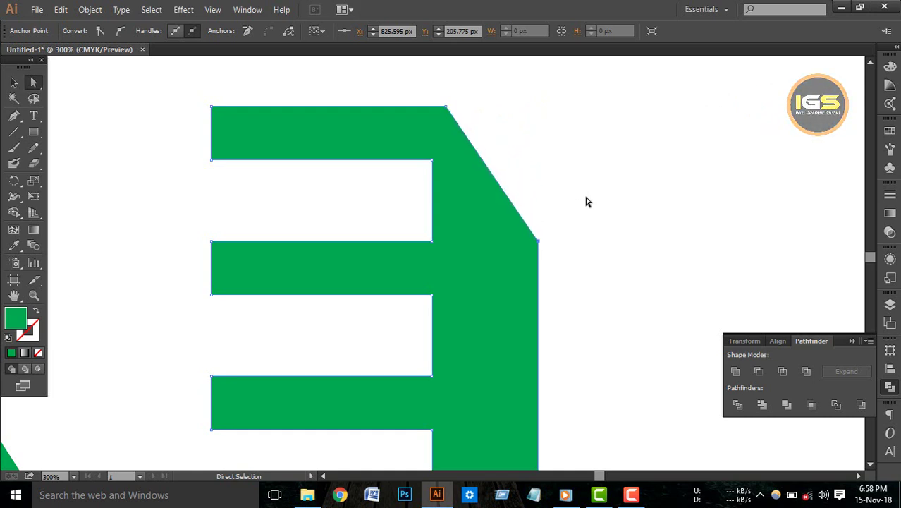
pyautogui.click(585, 202)
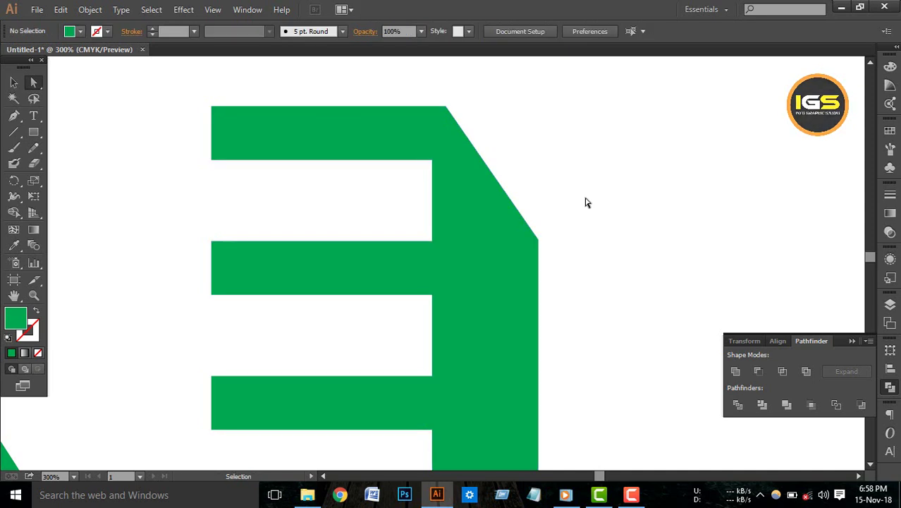
pyautogui.hotkey('ctrl', '-')
pyautogui.hotkey('ctrl', '-')
# Shrink the three buildings together and move them down and left on the page
pyautogui.hotkey('ctrl', '-')
pyautogui.scroll(-3, 521, 246)
pyautogui.scroll(-2, 522, 248)
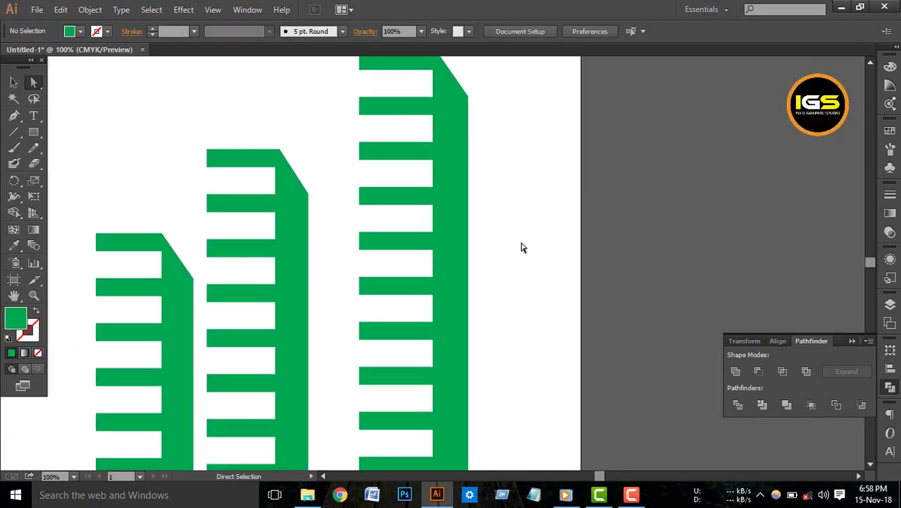
pyautogui.scroll(-2, 493, 251)
pyautogui.hotkey('ctrl', '-')
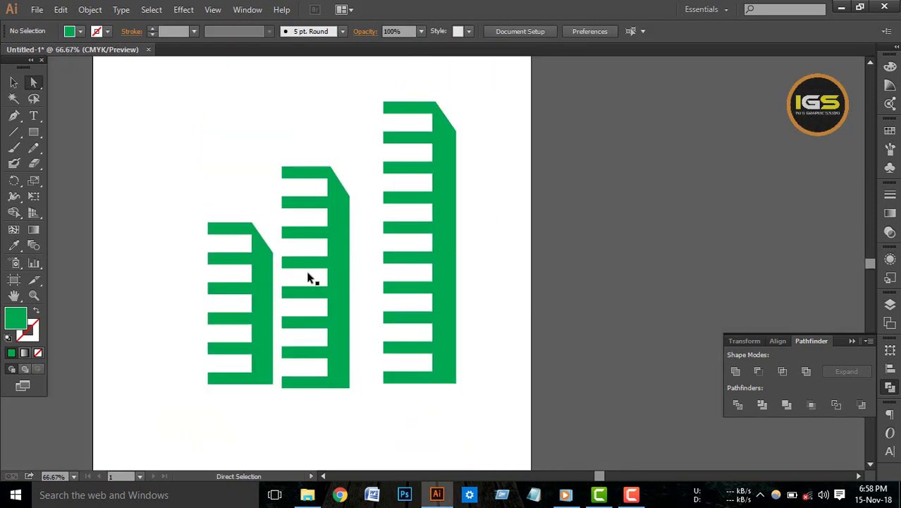
pyautogui.moveTo(218, 123); pyautogui.dragTo(458, 400)
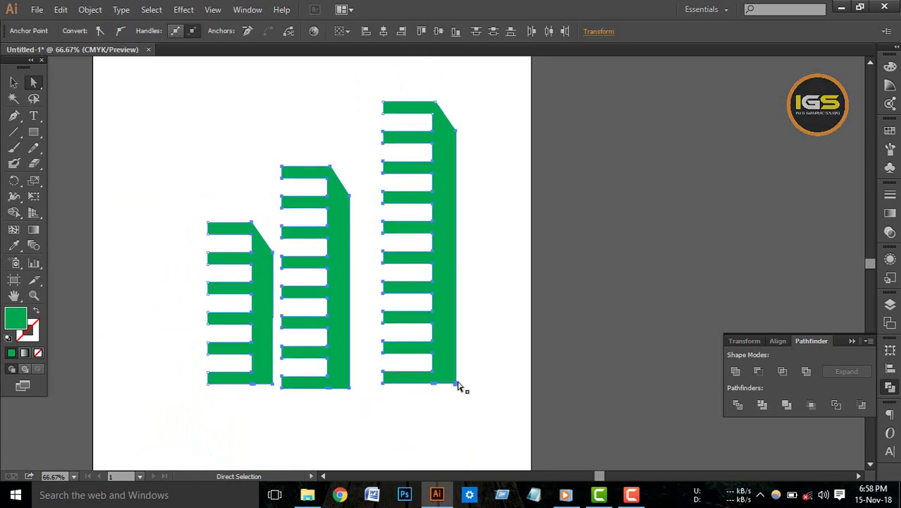
pyautogui.click(15, 83)
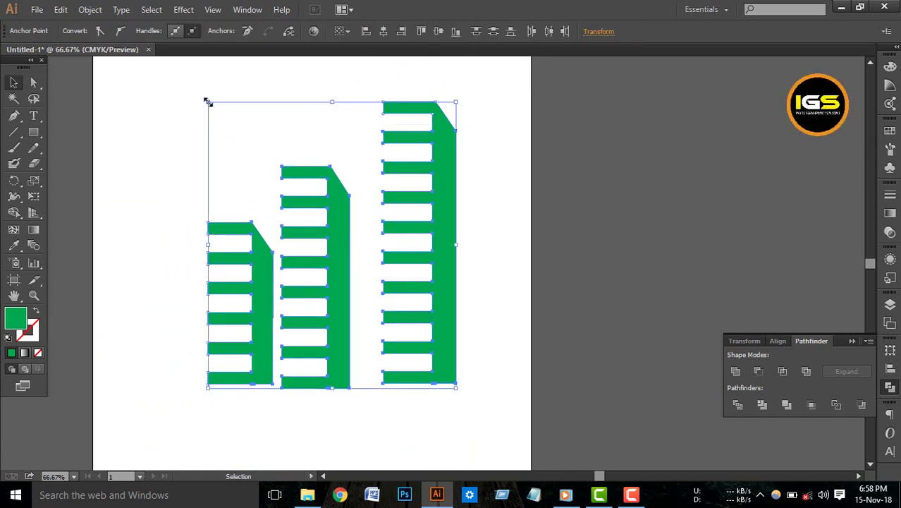
pyautogui.moveTo(207, 102); pyautogui.dragTo(284, 188)
pyautogui.click(215, 165)
pyautogui.moveTo(215, 165); pyautogui.dragTo(419, 363)
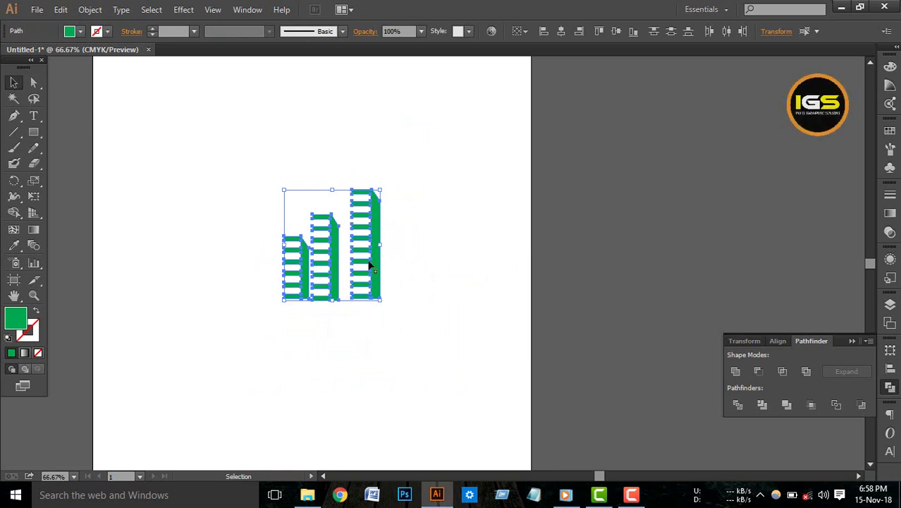
pyautogui.moveTo(370, 265); pyautogui.dragTo(337, 336)
pyautogui.click(430, 344)
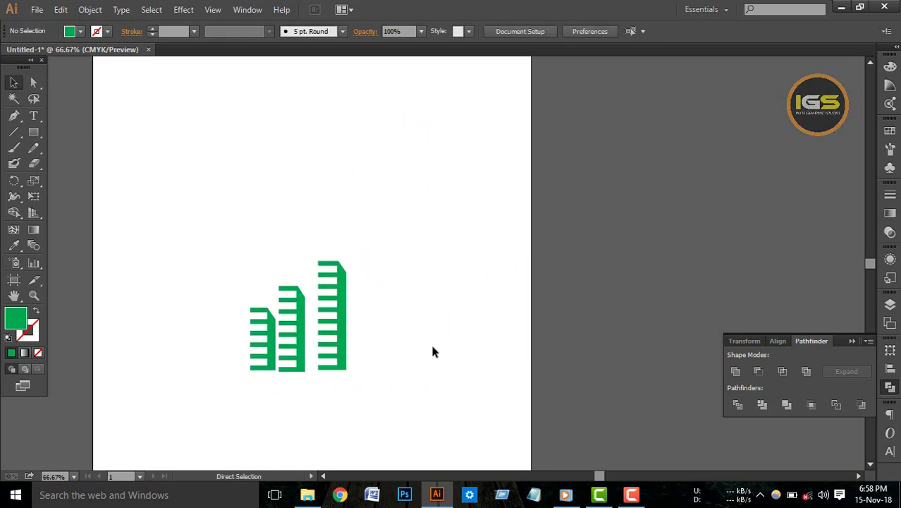
# Enlarge the three buildings slightly and shift them down and left into place
pyautogui.hotkey('ctrl', '+')
pyautogui.hotkey('ctrl', '+')
pyautogui.moveTo(330, 387); pyautogui.dragTo(625, 250)
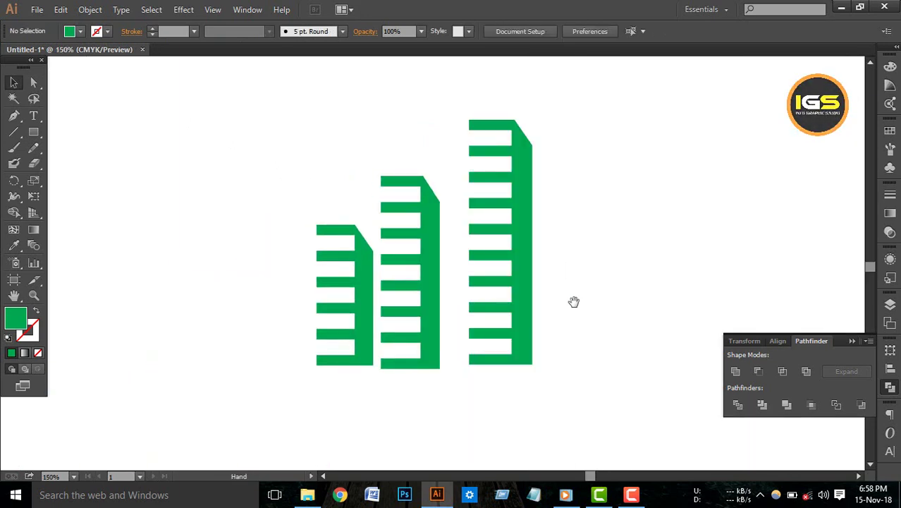
pyautogui.moveTo(574, 302); pyautogui.dragTo(594, 274)
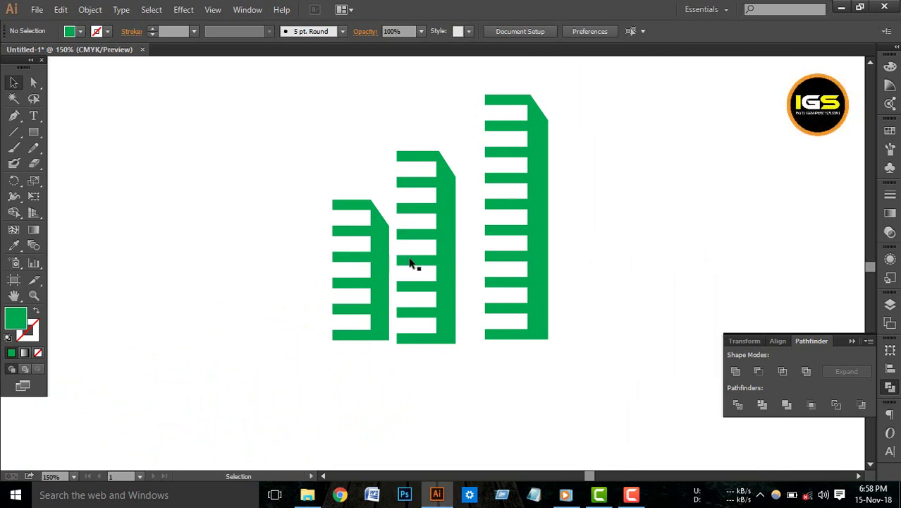
pyautogui.click(439, 283)
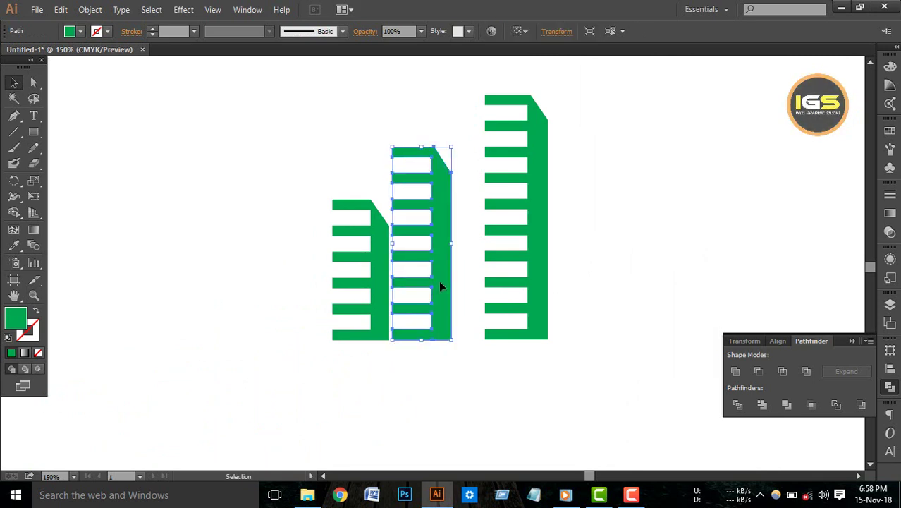
pyautogui.moveTo(309, 170); pyautogui.dragTo(591, 368)
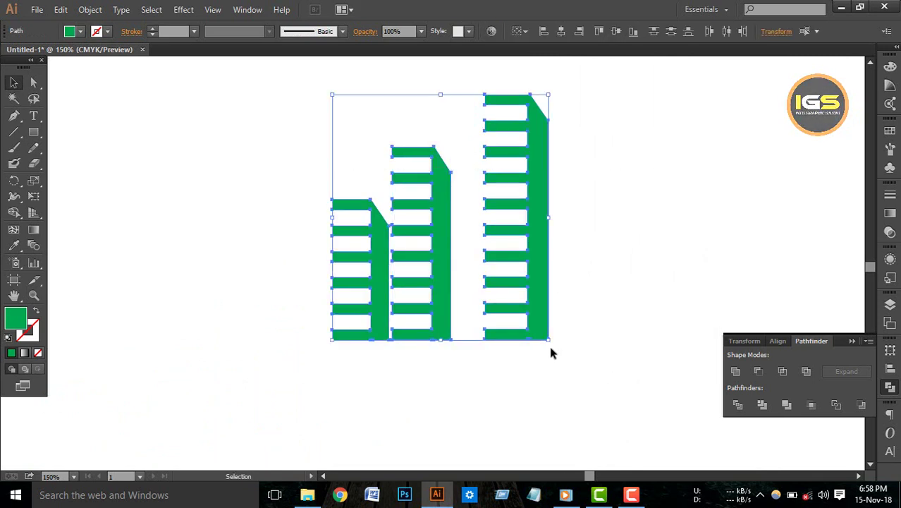
pyautogui.moveTo(550, 343); pyautogui.dragTo(605, 379)
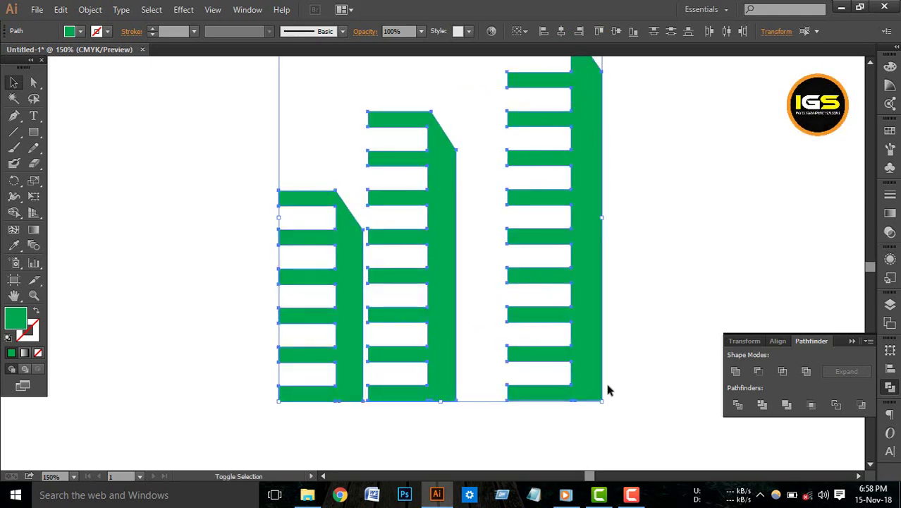
pyautogui.moveTo(564, 336)
pyautogui.mouseDown()
pyautogui.moveTo(498, 374)
pyautogui.moveTo(502, 364)
pyautogui.mouseUp()
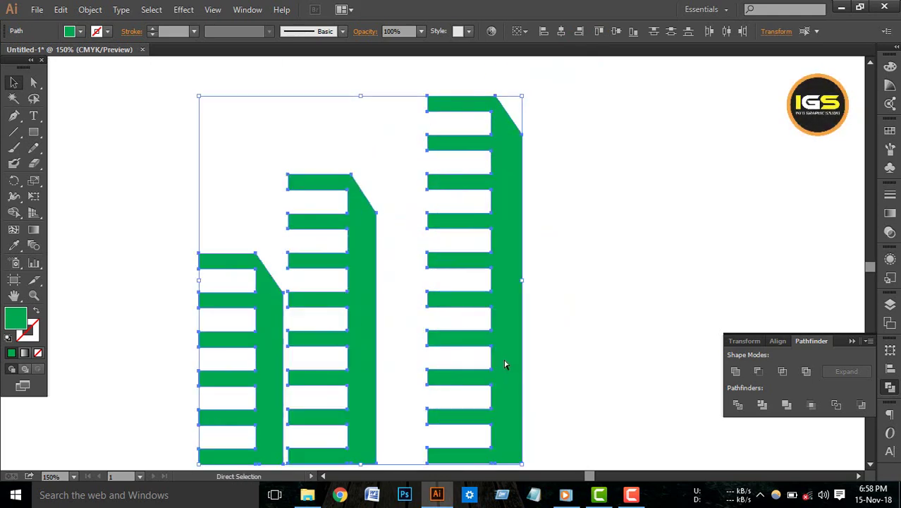
pyautogui.hotkey('ctrl', '-')
# Slide the tallest building left and the small one right so all three touch, then select them
pyautogui.click(539, 371)
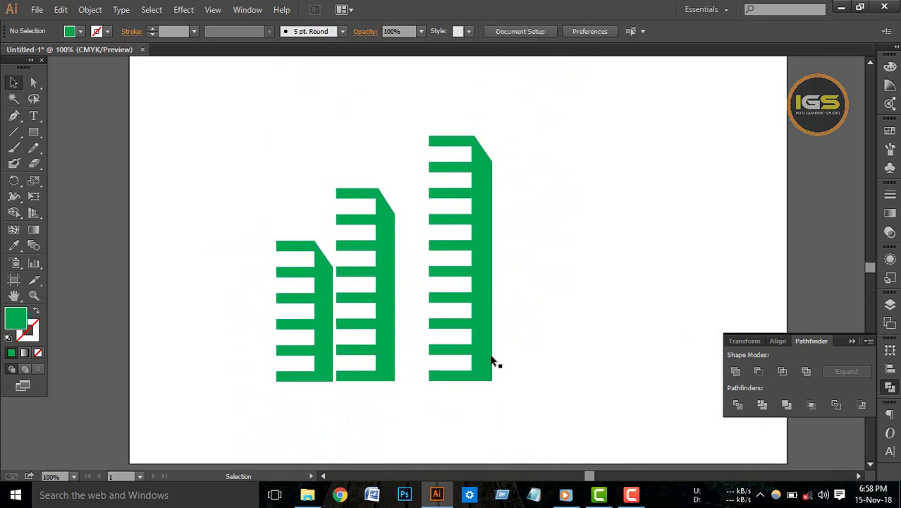
pyautogui.moveTo(489, 361); pyautogui.dragTo(454, 362)
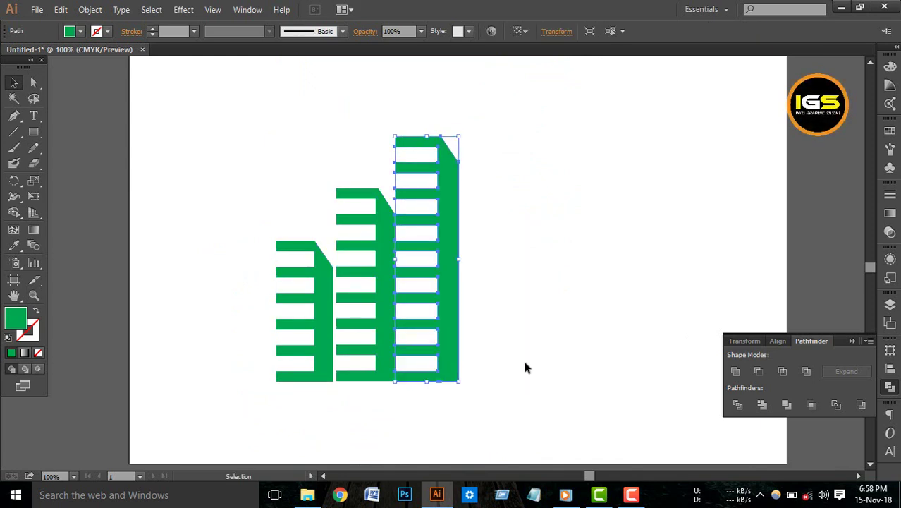
pyautogui.click(522, 357)
pyautogui.moveTo(325, 356); pyautogui.dragTo(339, 362)
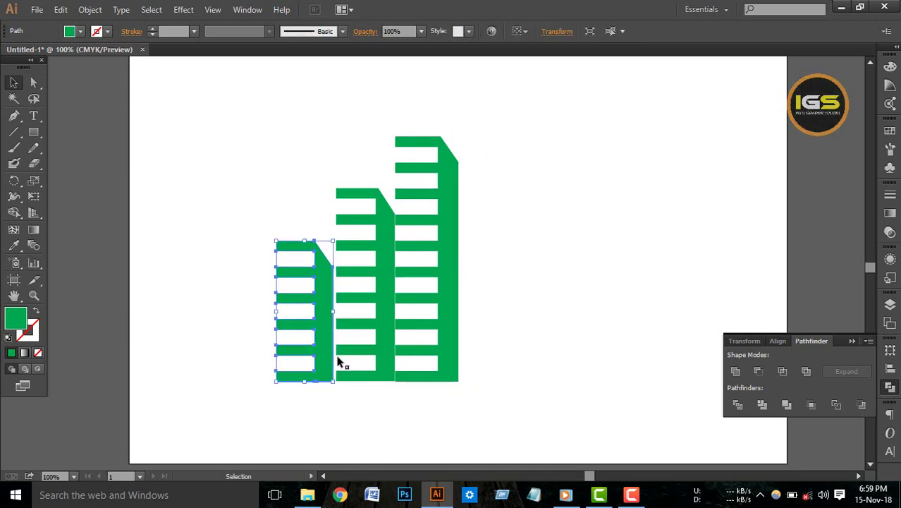
pyautogui.click(349, 425)
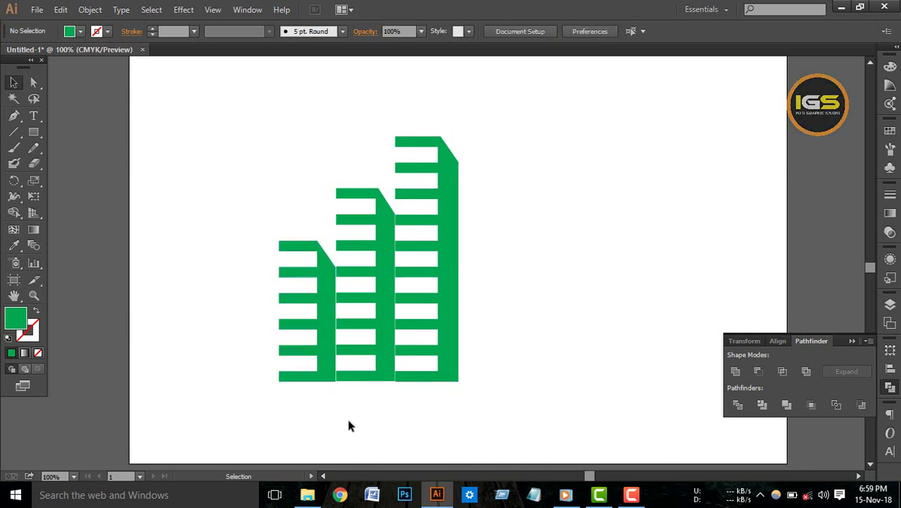
pyautogui.click(322, 359)
pyautogui.click(350, 404)
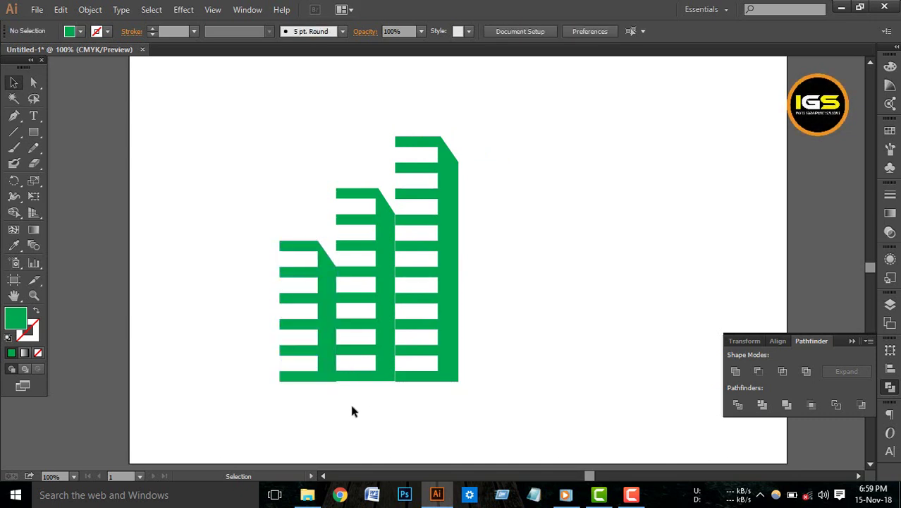
pyautogui.click(446, 363)
pyautogui.click(455, 406)
pyautogui.moveTo(298, 418); pyautogui.dragTo(432, 338)
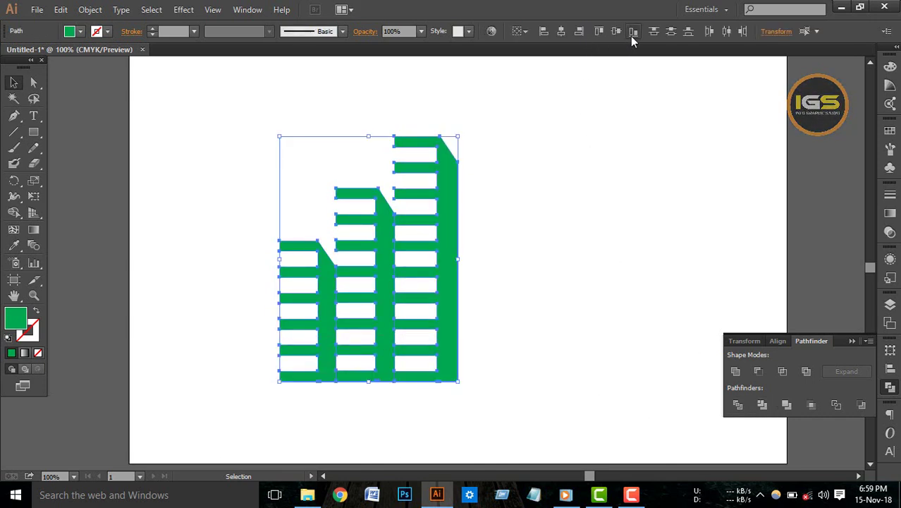
# Copy the left and middle buildings to the right of the tallest one
pyautogui.click(553, 210)
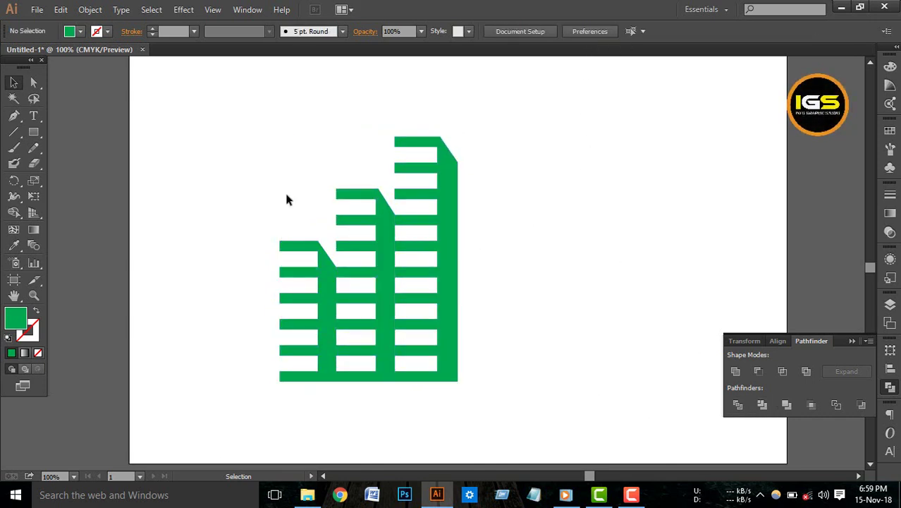
pyautogui.click(374, 325)
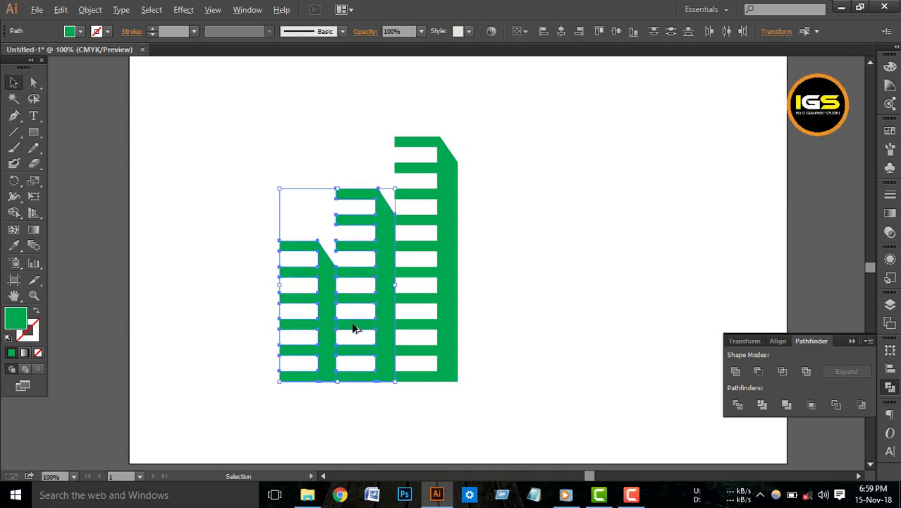
pyautogui.moveTo(329, 325)
pyautogui.mouseDown()
pyautogui.moveTo(622, 335)
pyautogui.moveTo(511, 346)
pyautogui.mouseUp()
pyautogui.hotkey('ctrl', 'shift', 'a')
pyautogui.click(629, 359)
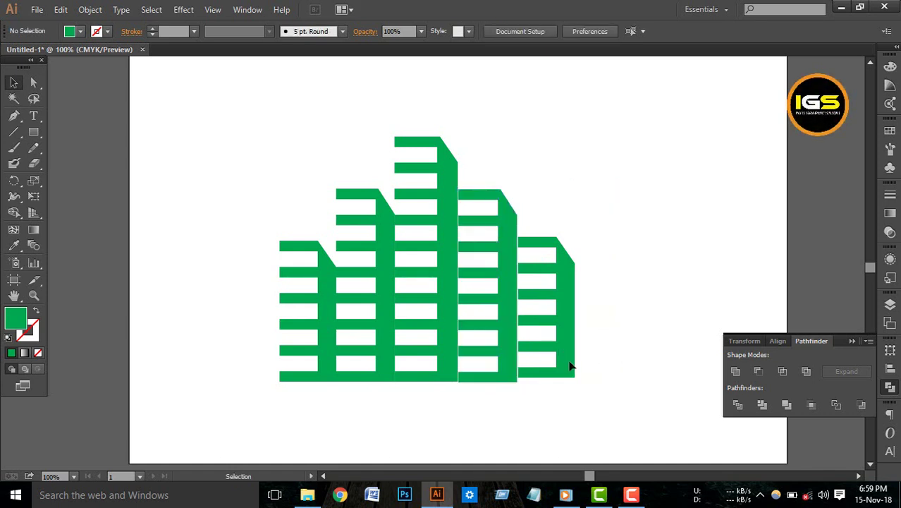
# Align all five buildings with Vertical Align Bottom and Horizontal Distribute Center
pyautogui.click(571, 366)
pyautogui.moveTo(564, 359); pyautogui.dragTo(562, 363)
pyautogui.click(668, 317)
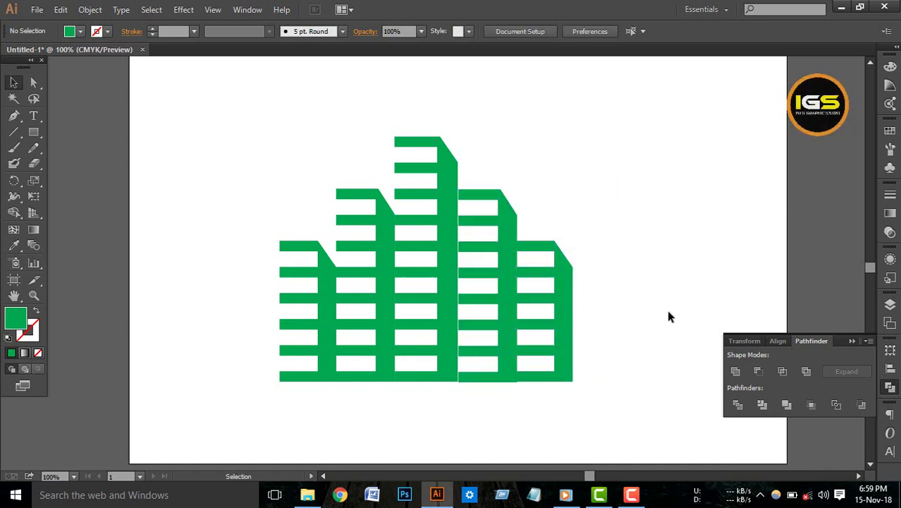
pyautogui.moveTo(668, 317); pyautogui.dragTo(268, 375)
pyautogui.click(632, 35)
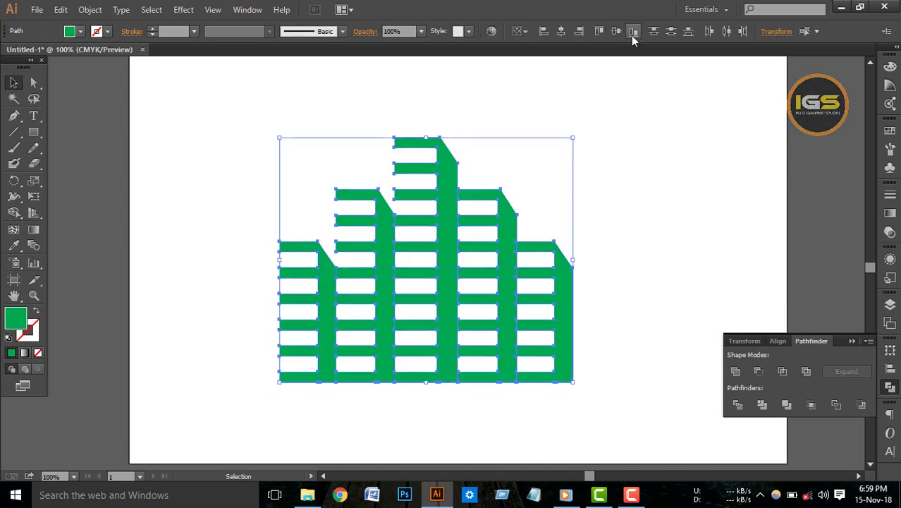
pyautogui.click(726, 31)
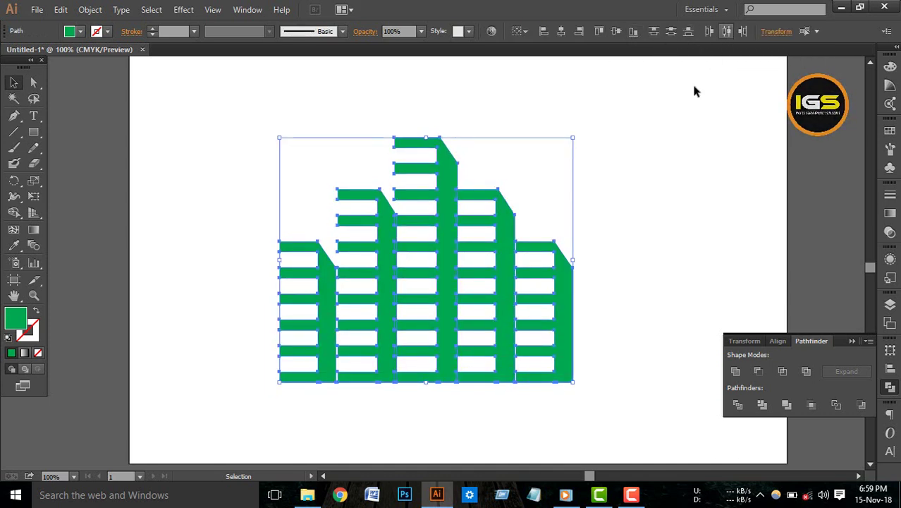
# Nudge the outer buildings 1px inward to close the gaps, then select all five
pyautogui.click(663, 169)
pyautogui.click(554, 329)
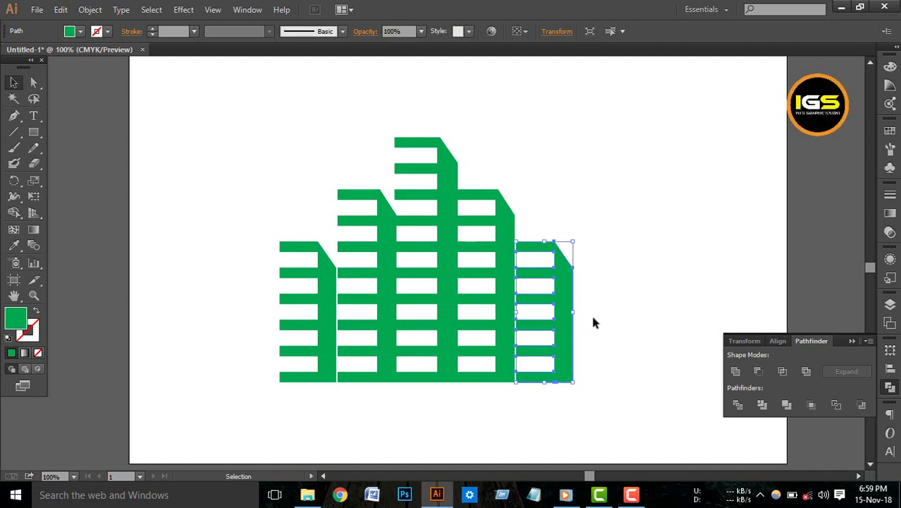
pyautogui.press('Left')
pyautogui.press('Left')
pyautogui.click(611, 318)
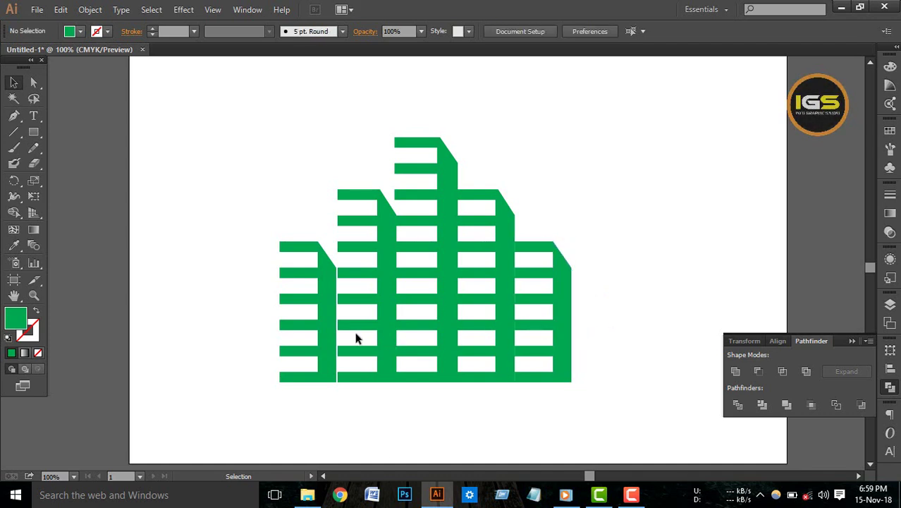
pyautogui.click(322, 337)
pyautogui.press('Right')
pyautogui.press('Right')
pyautogui.click(365, 417)
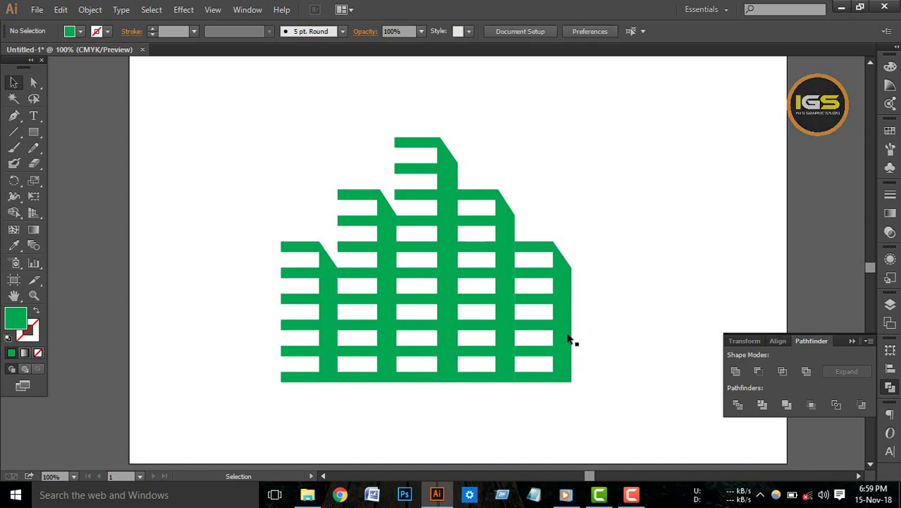
pyautogui.click(568, 341)
pyautogui.click(596, 330)
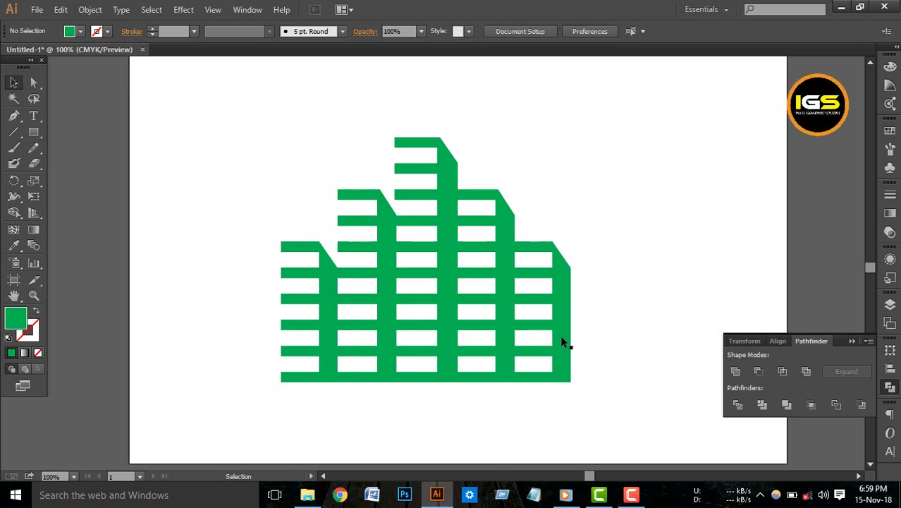
pyautogui.click(561, 336)
pyautogui.press('Left')
pyautogui.click(599, 328)
pyautogui.moveTo(267, 156); pyautogui.dragTo(576, 376)
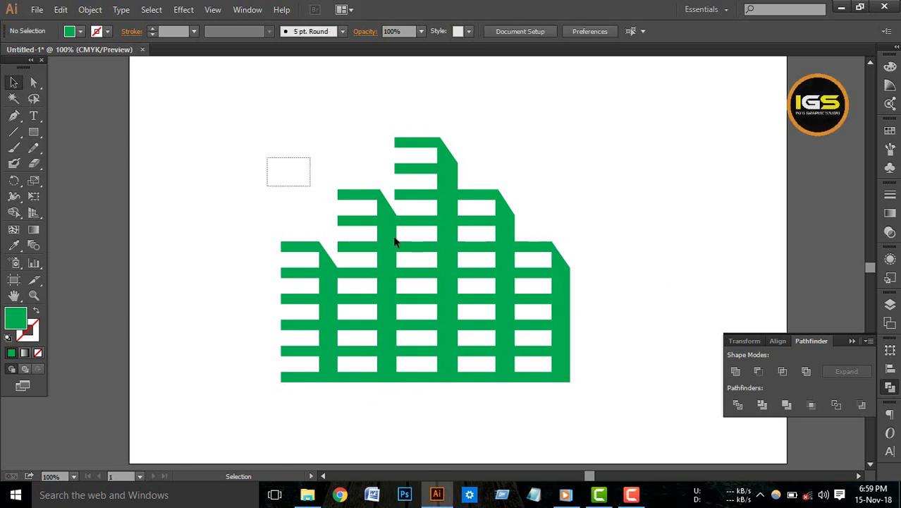
# Unite the five buildings with Pathfinder and move the merged shape higher on the artboard
pyautogui.click(735, 372)
pyautogui.click(575, 318)
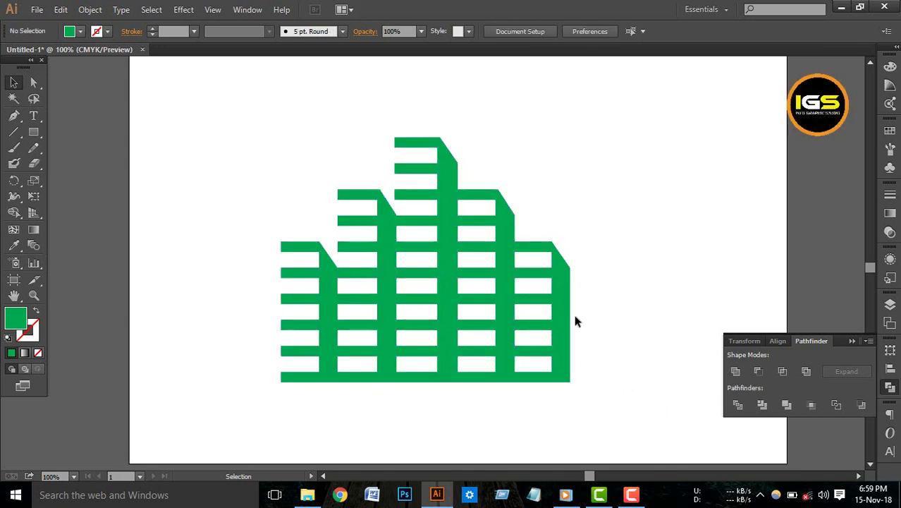
pyautogui.click(506, 323)
pyautogui.press('a')
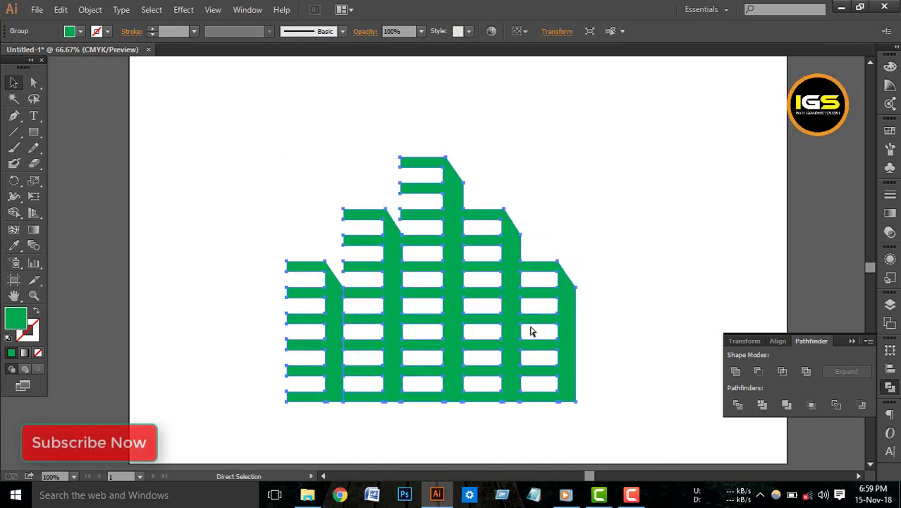
pyautogui.hotkey('ctrl', '-')
pyautogui.press('v')
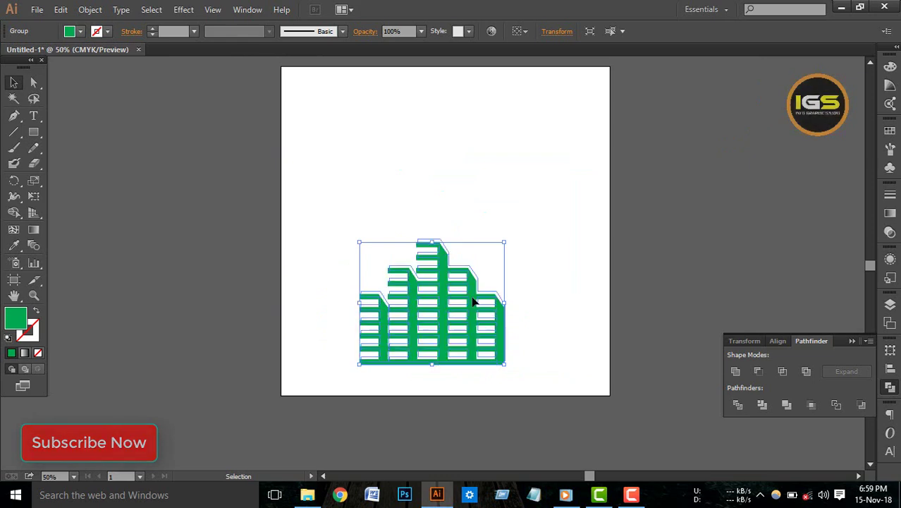
pyautogui.moveTo(474, 302); pyautogui.dragTo(488, 224)
pyautogui.click(570, 292)
pyautogui.scroll(2, 570, 291)
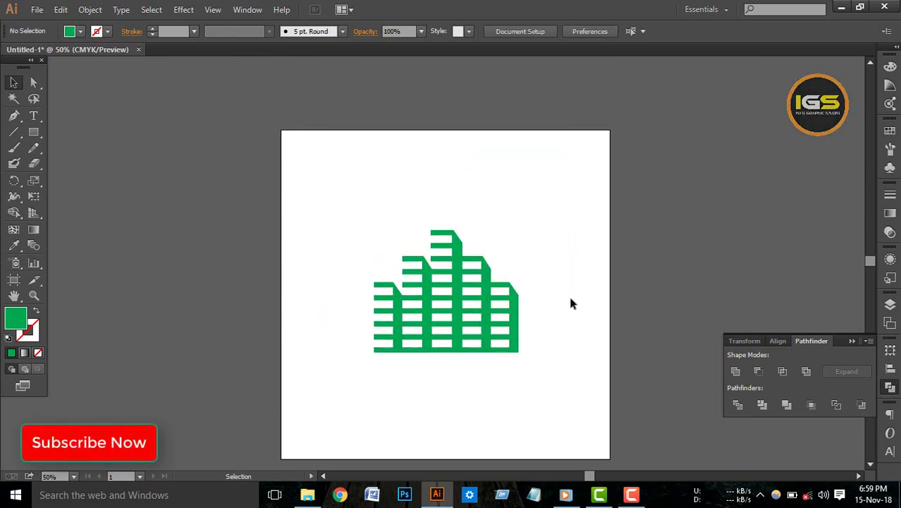
pyautogui.scroll(-1, 567, 299)
# Squeeze the building group slightly narrower from a side handle, then zoom to 100%
pyautogui.click(488, 312)
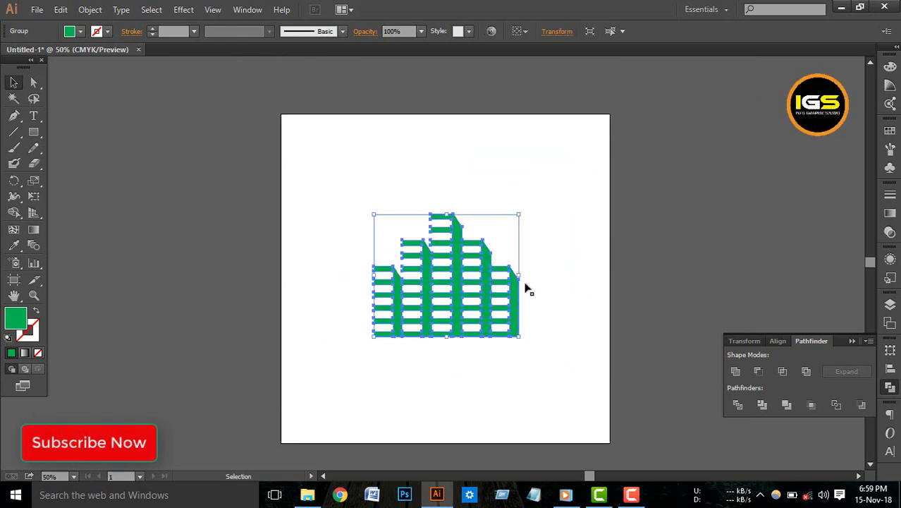
pyautogui.moveTo(518, 277); pyautogui.dragTo(509, 277)
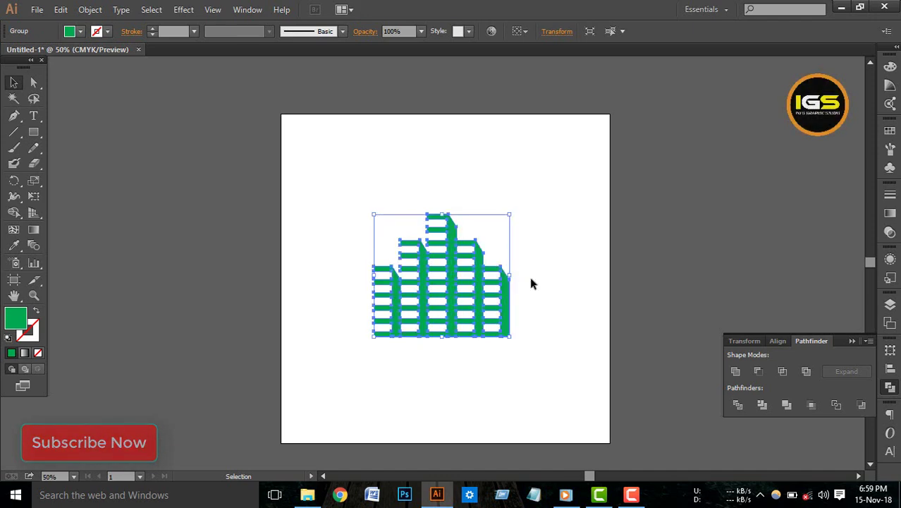
pyautogui.click(528, 273)
pyautogui.scroll(-1, 466, 301)
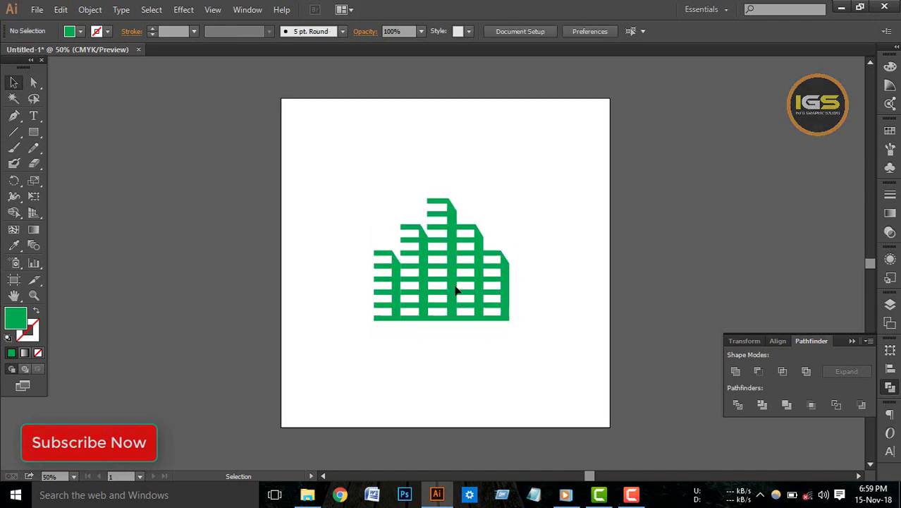
pyautogui.click(457, 289)
pyautogui.click(523, 294)
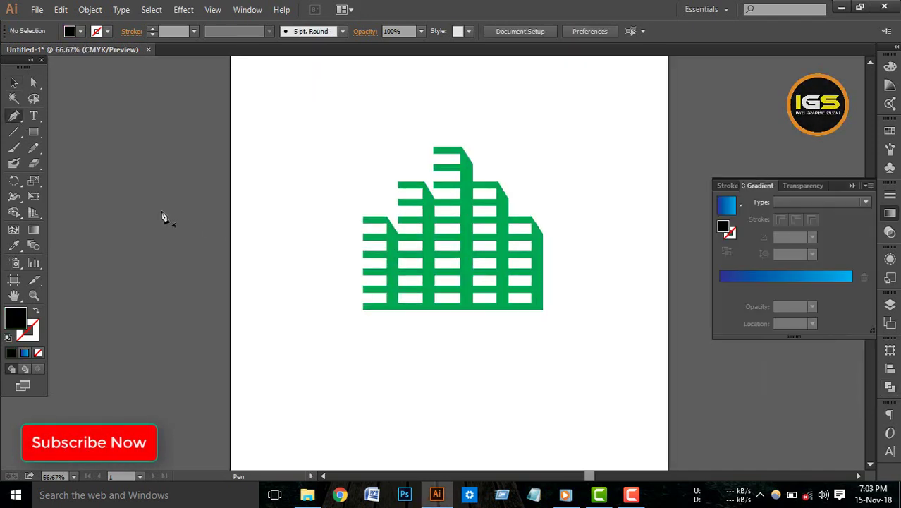
pyautogui.hotkey('ctrl', '=')
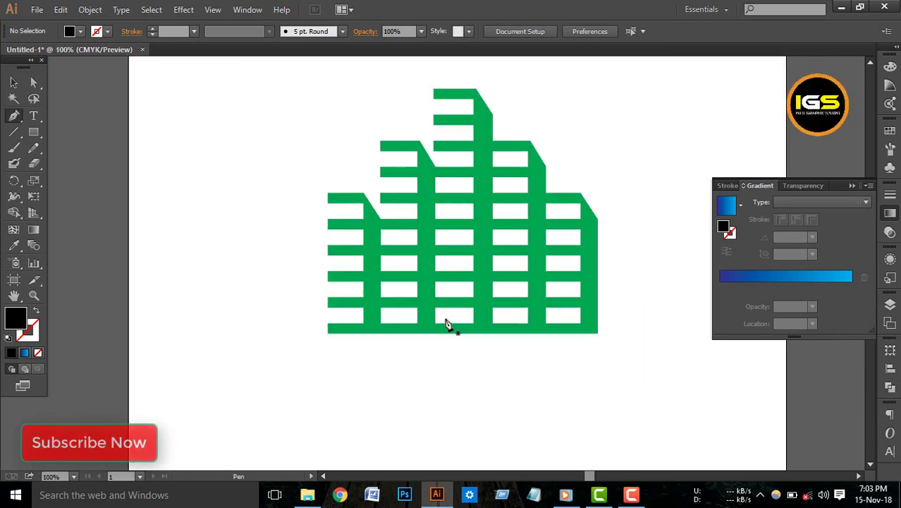
pyautogui.scroll(-3, 437, 319)
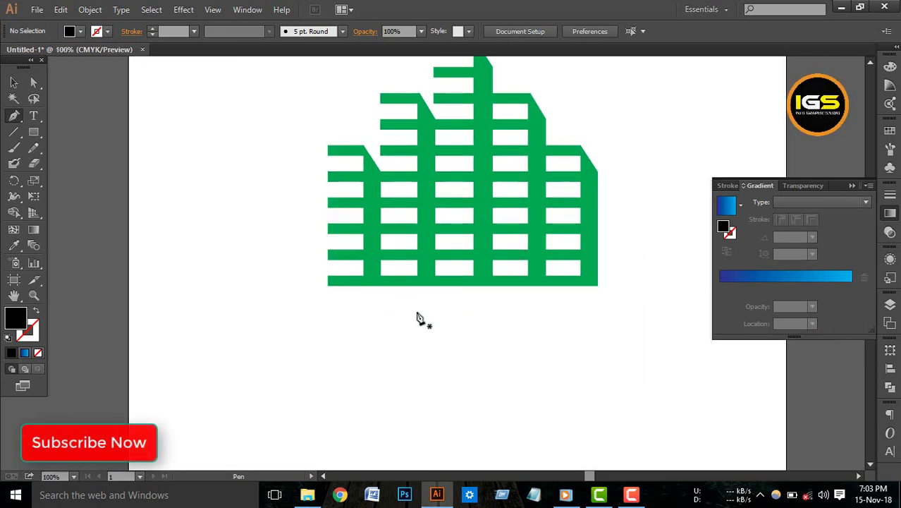
# Draw a closed, thin curved arc beneath the buildings with the Pen tool
pyautogui.click(222, 332)
pyautogui.moveTo(682, 324)
pyautogui.mouseDown()
pyautogui.moveTo(888, 436)
pyautogui.moveTo(820, 429)
pyautogui.moveTo(833, 436)
pyautogui.mouseUp()
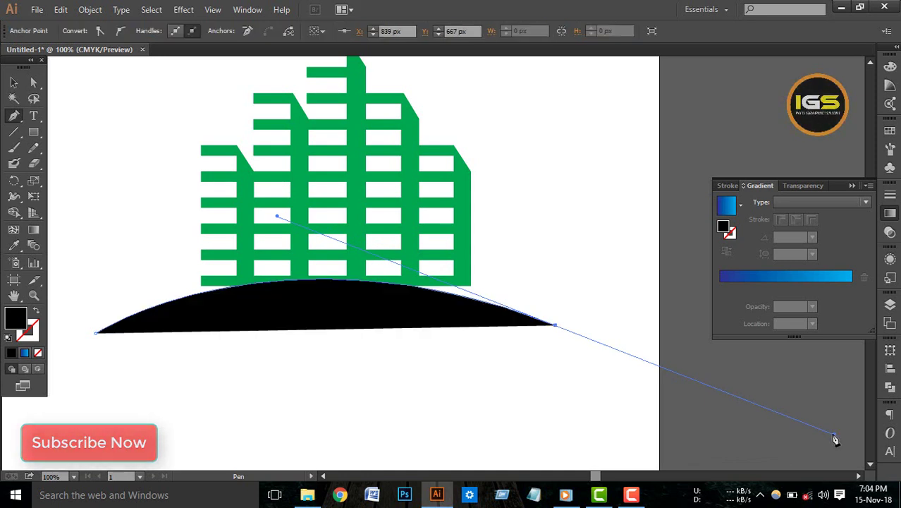
pyautogui.click(556, 326)
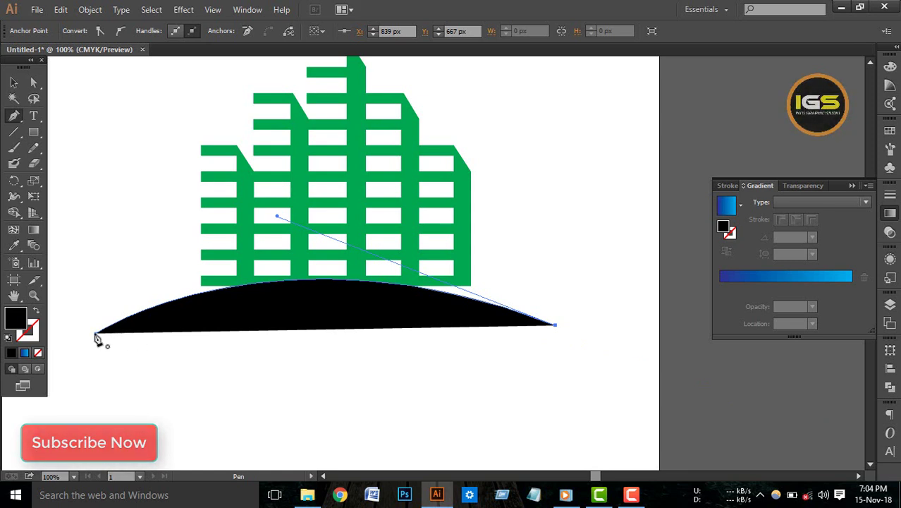
pyautogui.moveTo(96, 334)
pyautogui.mouseDown()
pyautogui.moveTo(62, 394)
pyautogui.moveTo(7, 417)
pyautogui.moveTo(50, 421)
pyautogui.mouseUp()
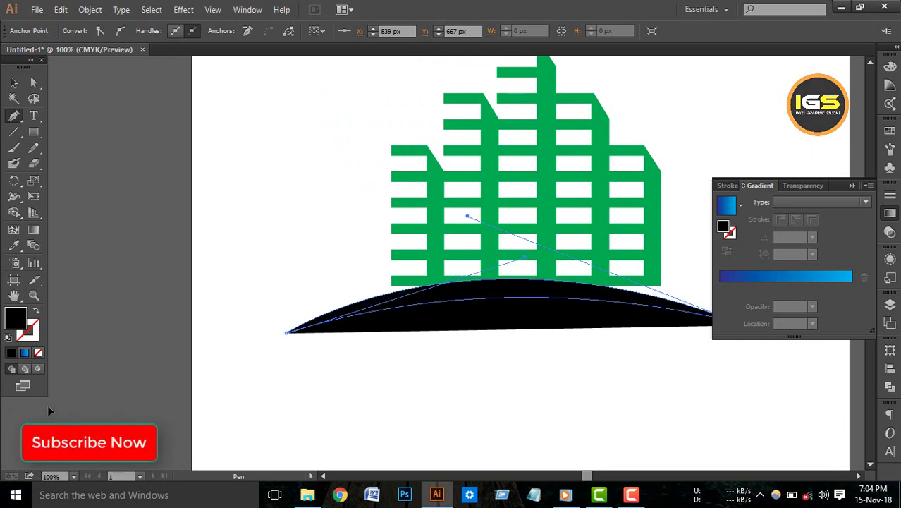
pyautogui.moveTo(49, 420); pyautogui.dragTo(238, 302)
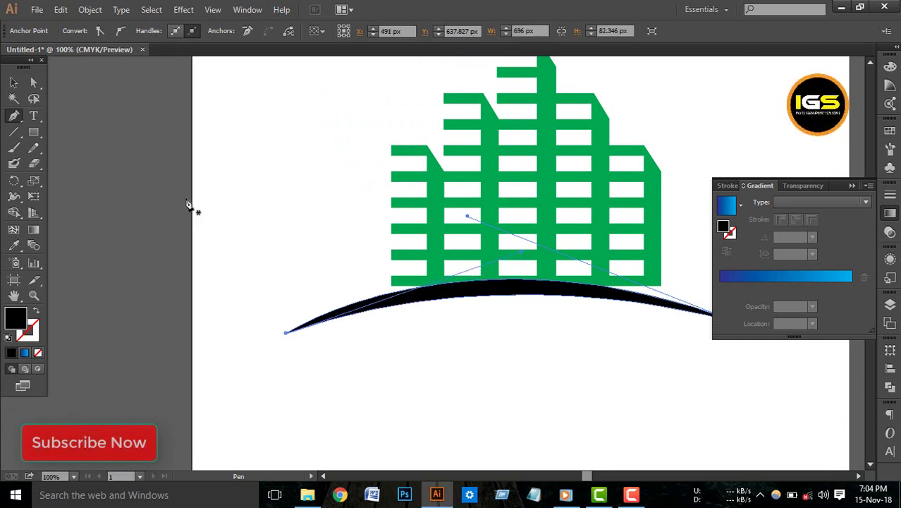
pyautogui.click(13, 82)
pyautogui.hotkey('ctrl', '-')
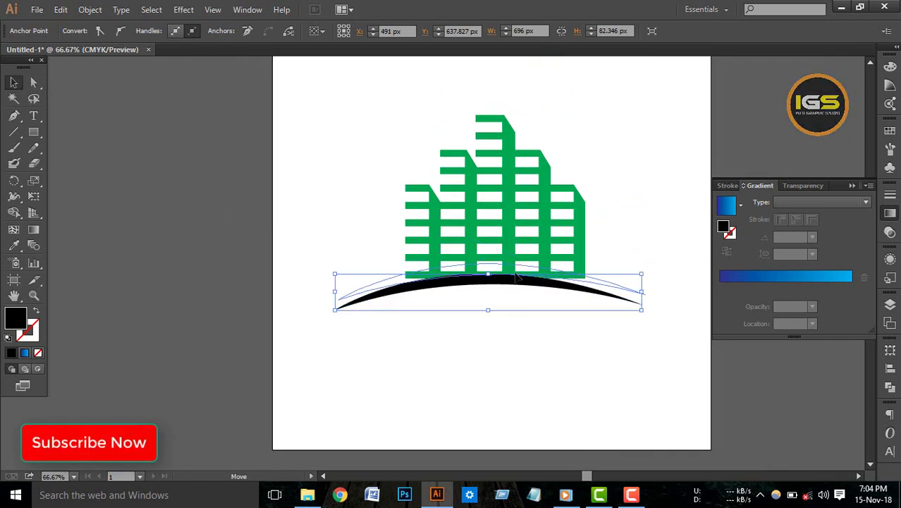
# Fit the arc's position and height under the buildings, then centre both horizontally
pyautogui.moveTo(514, 280); pyautogui.dragTo(519, 272)
pyautogui.click(592, 313)
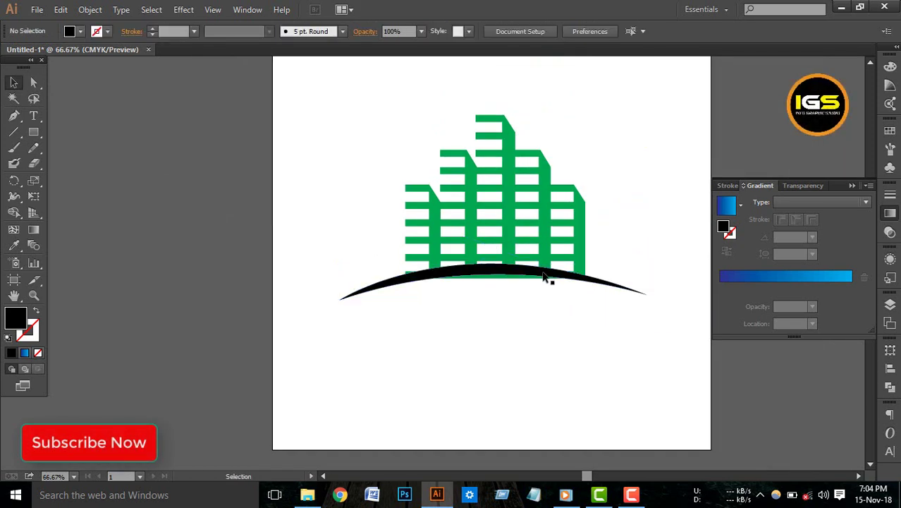
pyautogui.click(525, 282)
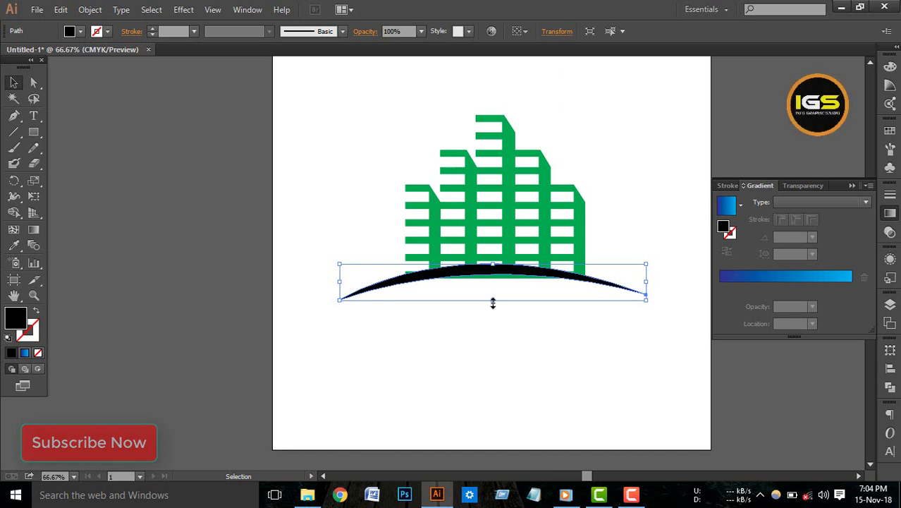
pyautogui.moveTo(493, 303); pyautogui.dragTo(493, 307)
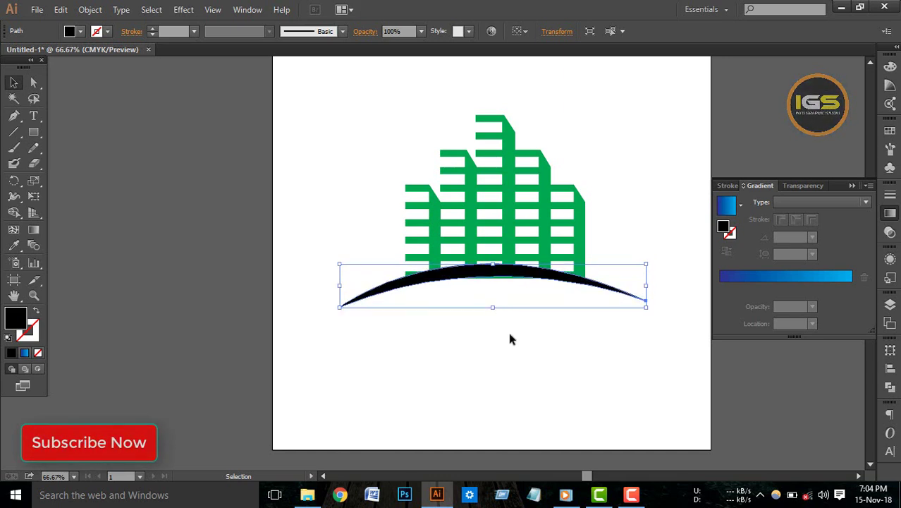
pyautogui.press('Down')
pyautogui.press('Down')
pyautogui.press('Down')
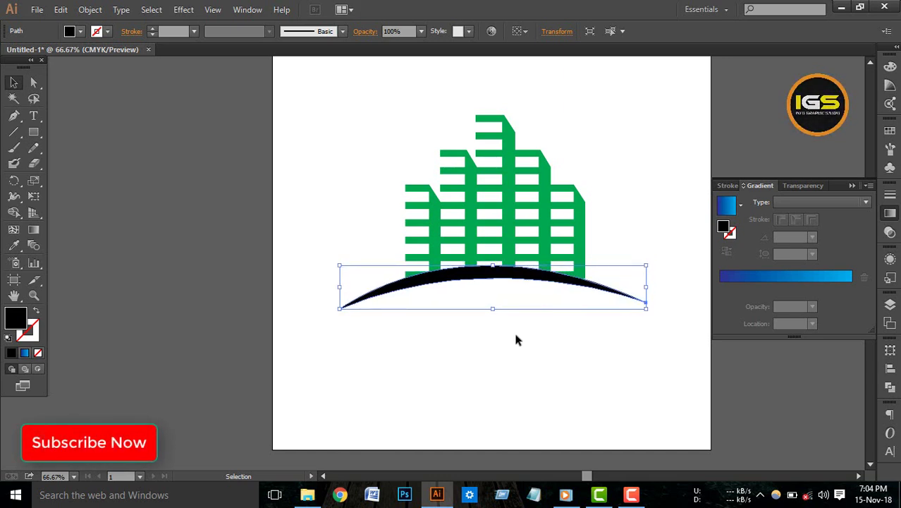
pyautogui.click(517, 339)
pyautogui.moveTo(355, 152); pyautogui.dragTo(564, 321)
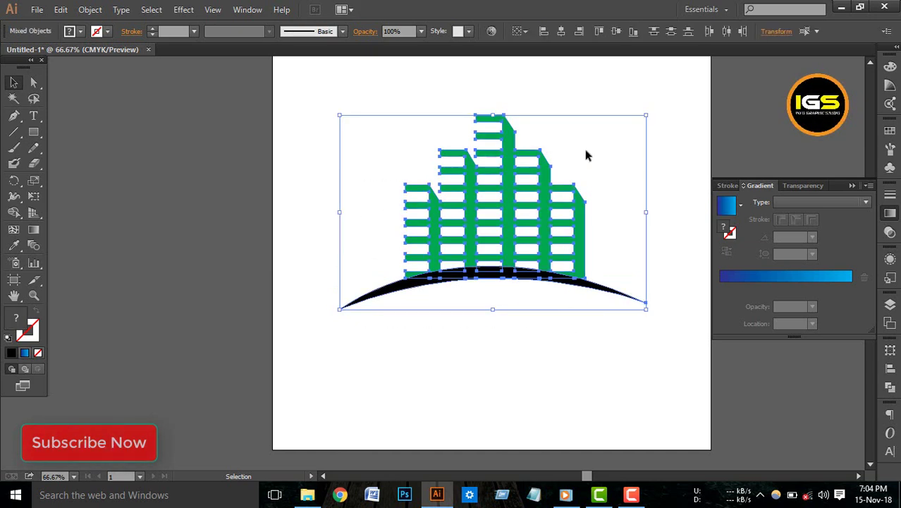
pyautogui.click(561, 31)
# Fill the arc with a bright, fully saturated yellow via the Color Picker
pyautogui.click(615, 189)
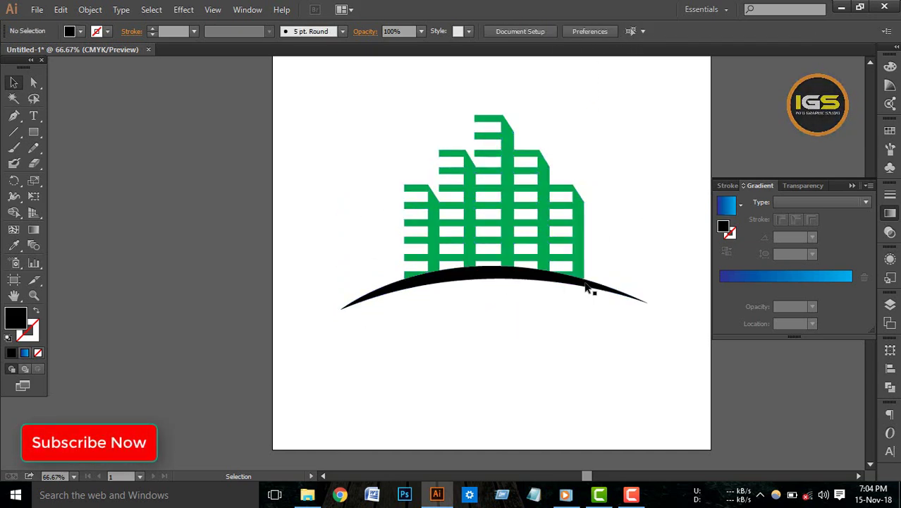
pyautogui.click(586, 289)
pyautogui.doubleClick(10, 325)
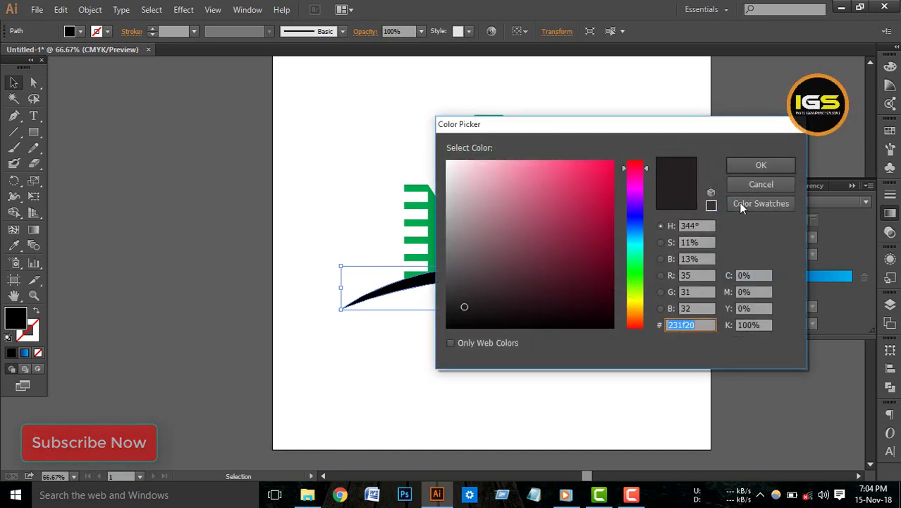
pyautogui.click(613, 168)
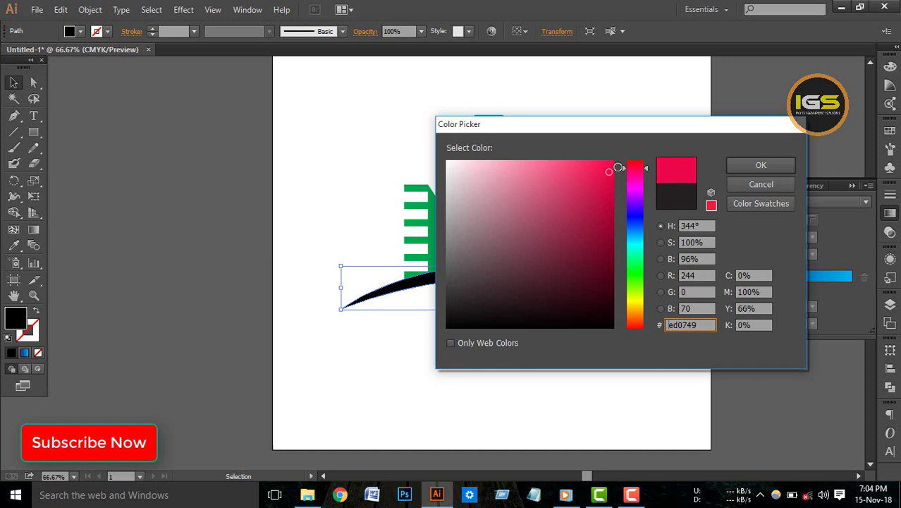
pyautogui.click(636, 302)
pyautogui.click(760, 165)
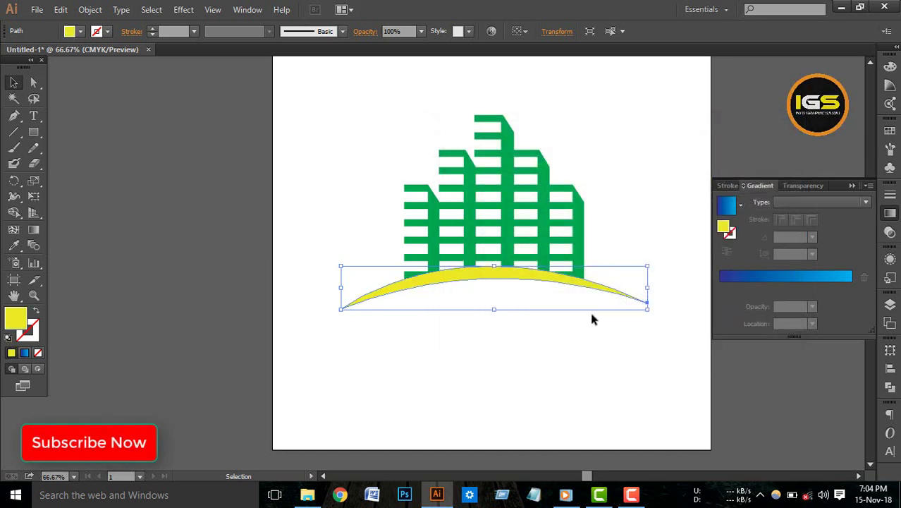
pyautogui.click(621, 324)
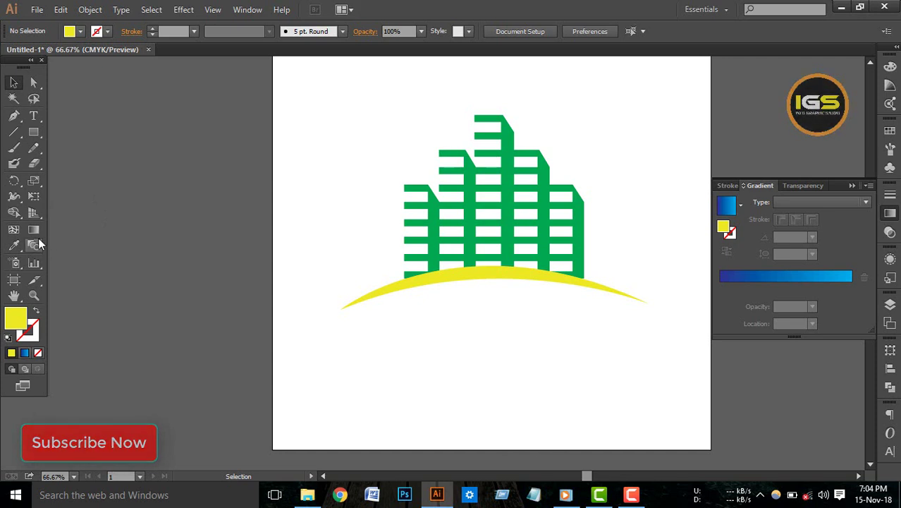
# Type 'Real Estate Logo Design' at 60 pt below the arc and shift it left under the buildings
pyautogui.click(33, 117)
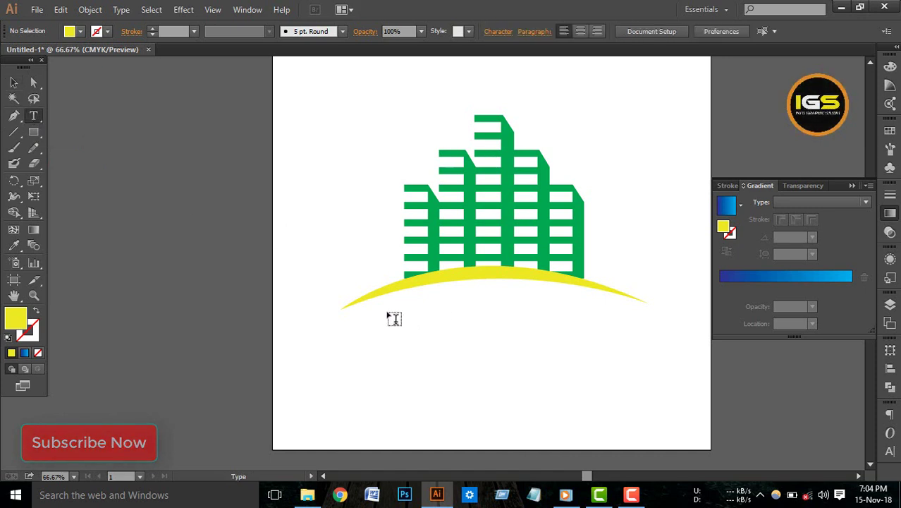
pyautogui.click(359, 324)
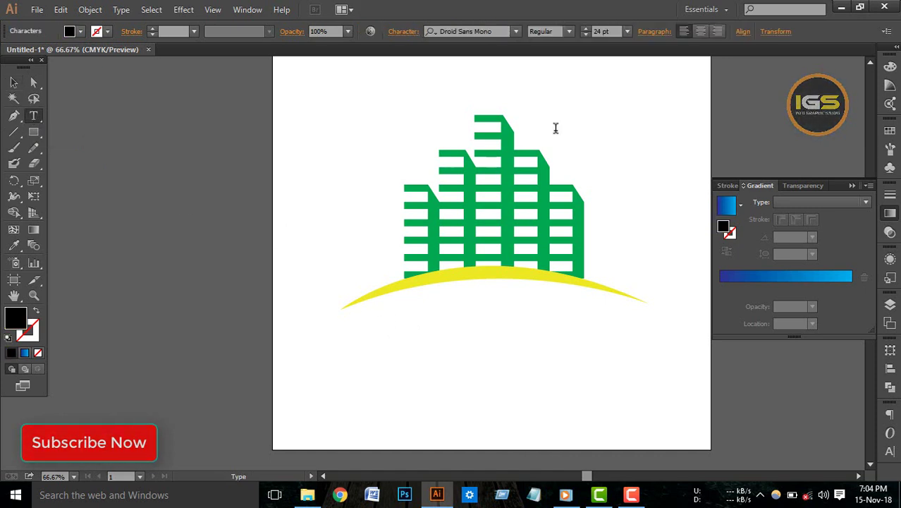
pyautogui.click(626, 32)
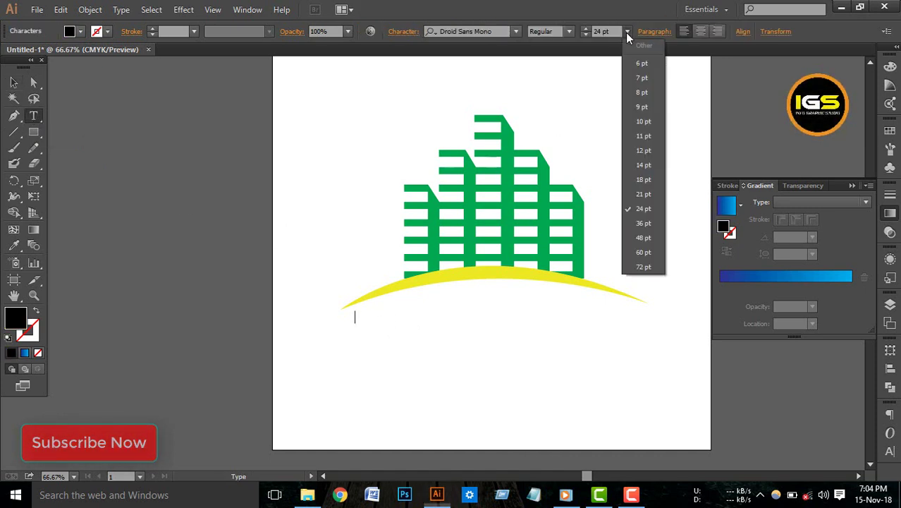
pyautogui.click(643, 252)
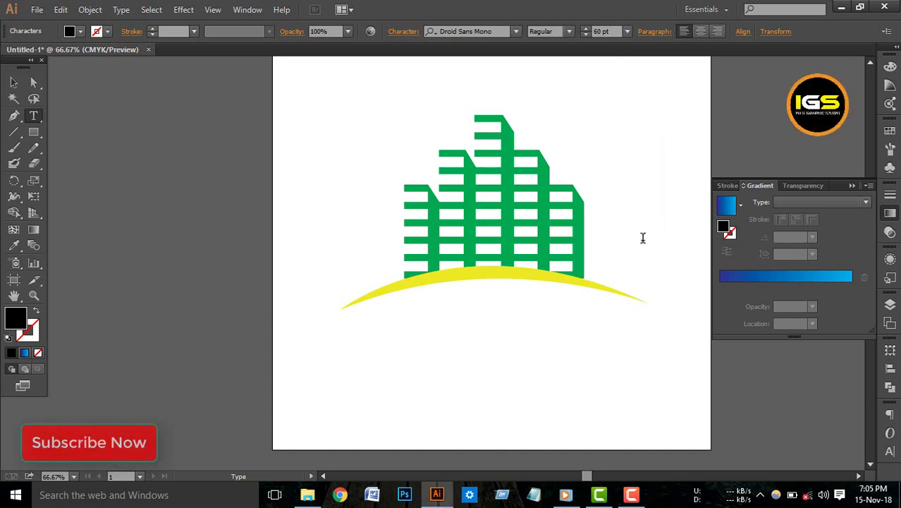
pyautogui.write('Rea')
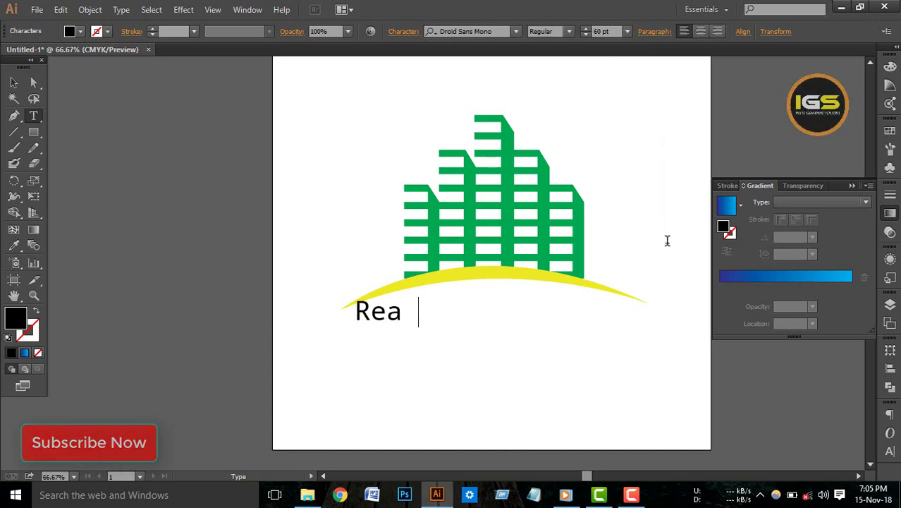
pyautogui.write('le')
pyautogui.press('BackSpace')
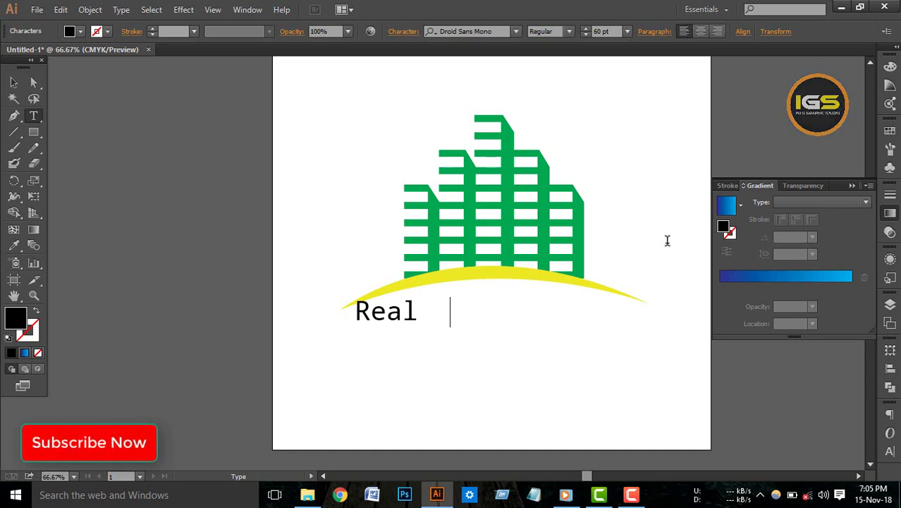
pyautogui.write('Estate L')
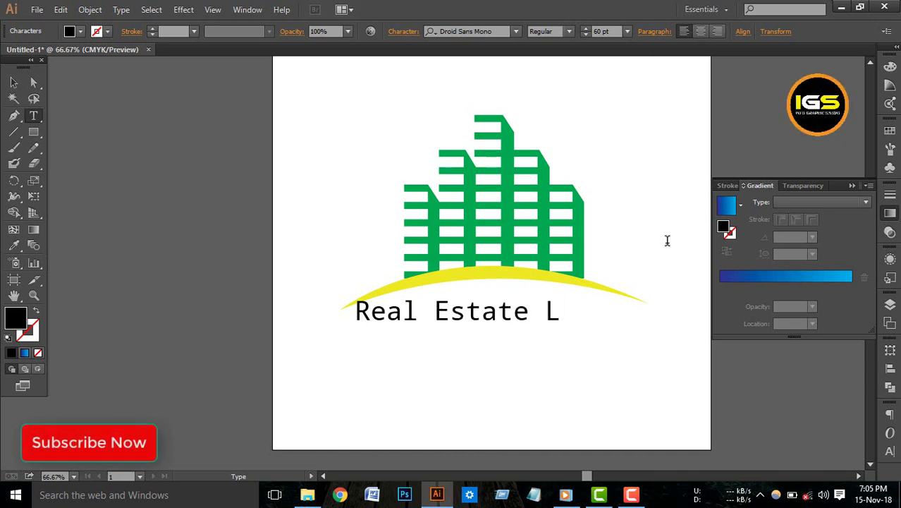
pyautogui.write('ogo Design')
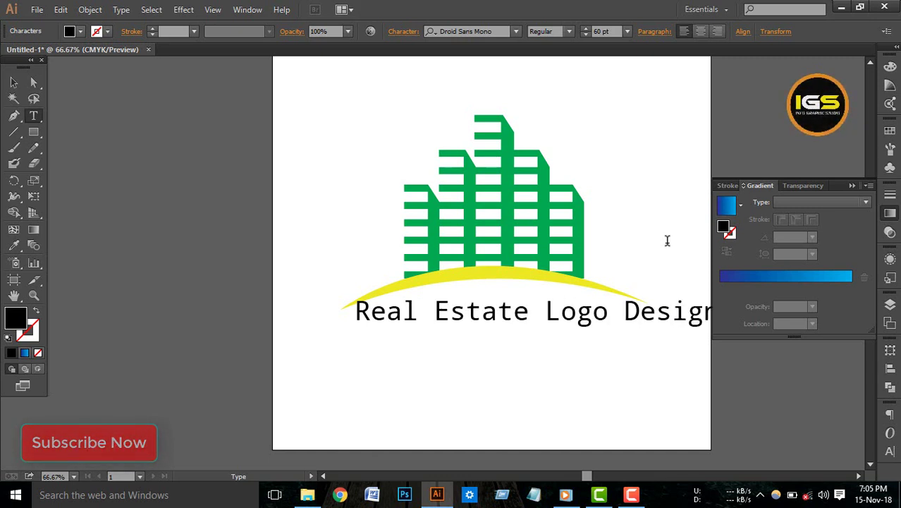
pyautogui.click(14, 82)
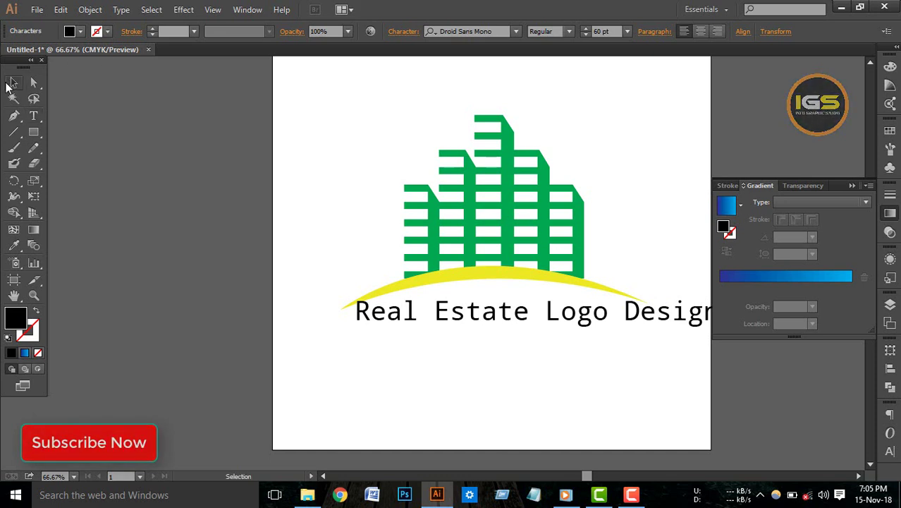
pyautogui.moveTo(550, 321); pyautogui.dragTo(502, 322)
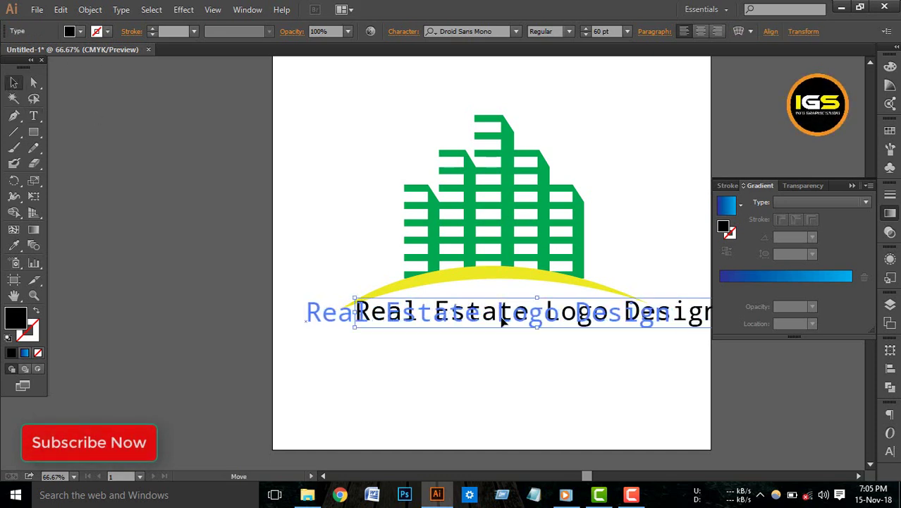
# Duplicate the title just below itself and retype the copy as 'Your tagline goes here'
pyautogui.click(545, 365)
pyautogui.click(502, 321)
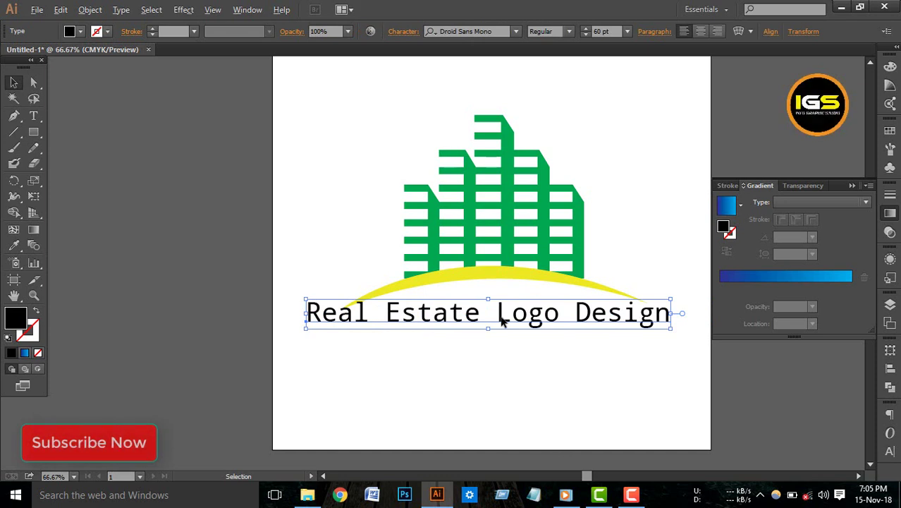
pyautogui.moveTo(502, 321); pyautogui.dragTo(500, 350)
pyautogui.press('t')
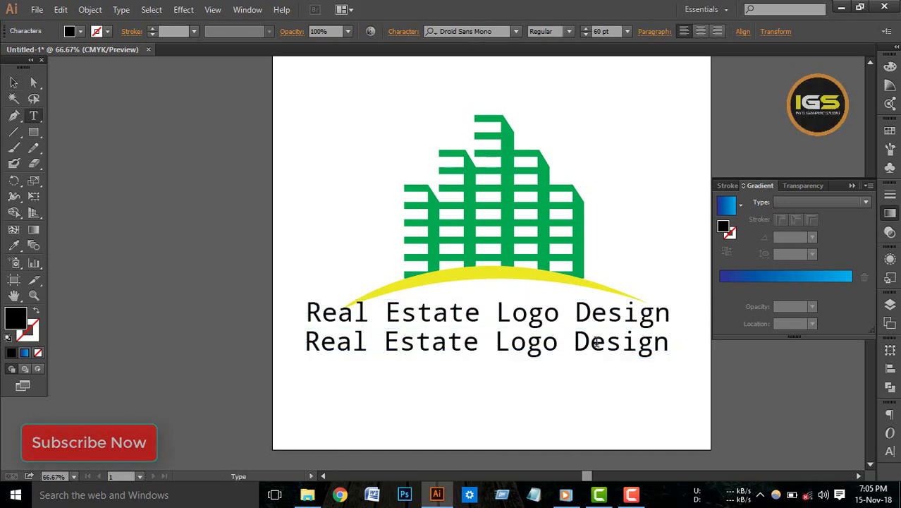
pyautogui.click(496, 342)
pyautogui.moveTo(668, 345); pyautogui.dragTo(302, 364)
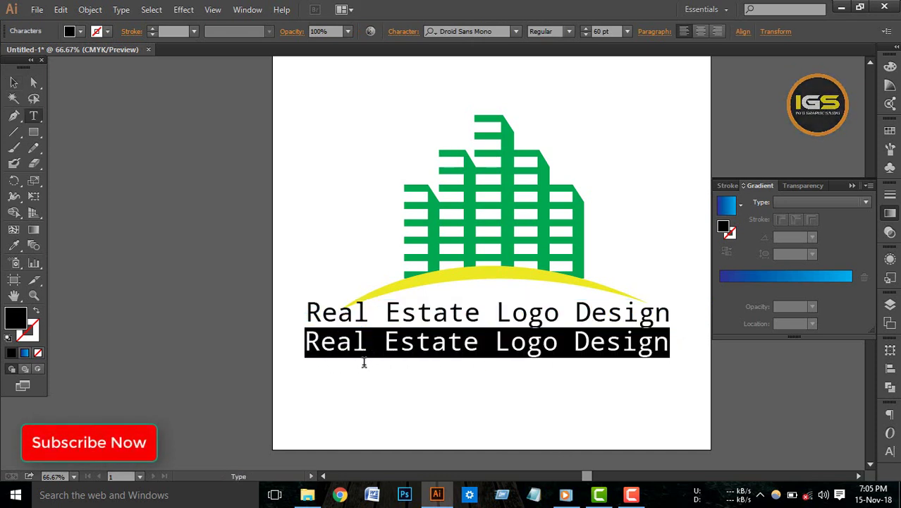
pyautogui.write('H')
pyautogui.press('BackSpace')
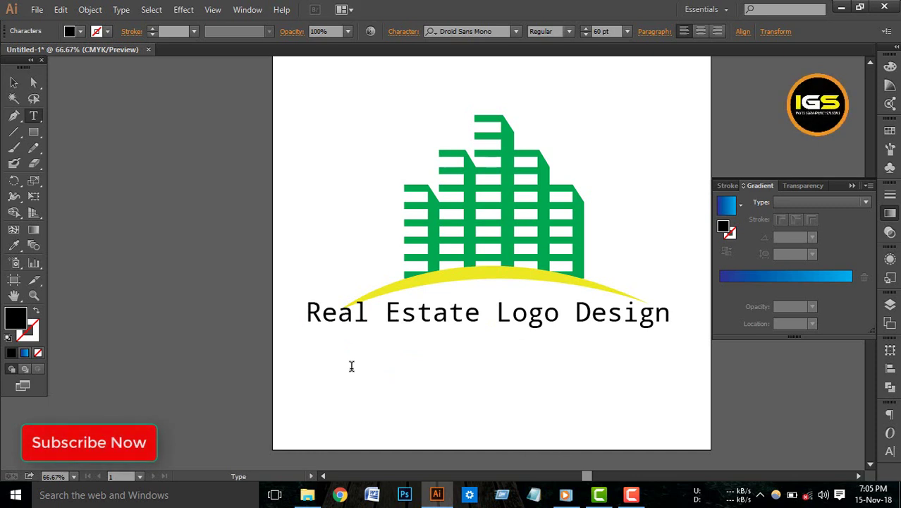
pyautogui.write('our')
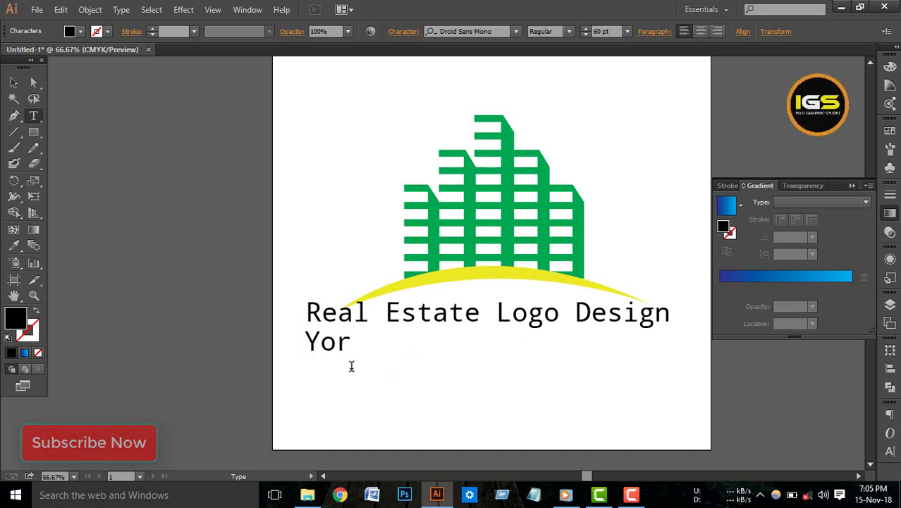
pyautogui.press('BackSpace')
pyautogui.write('ur tag')
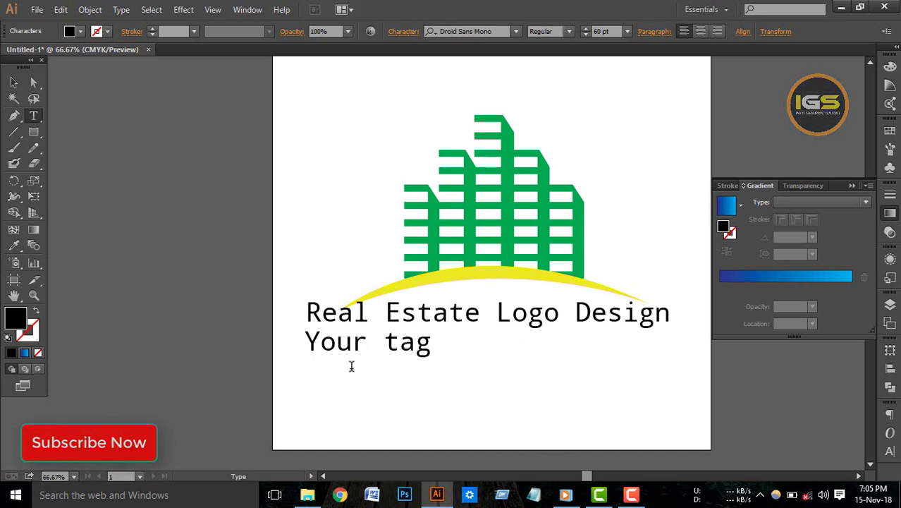
pyautogui.write('line')
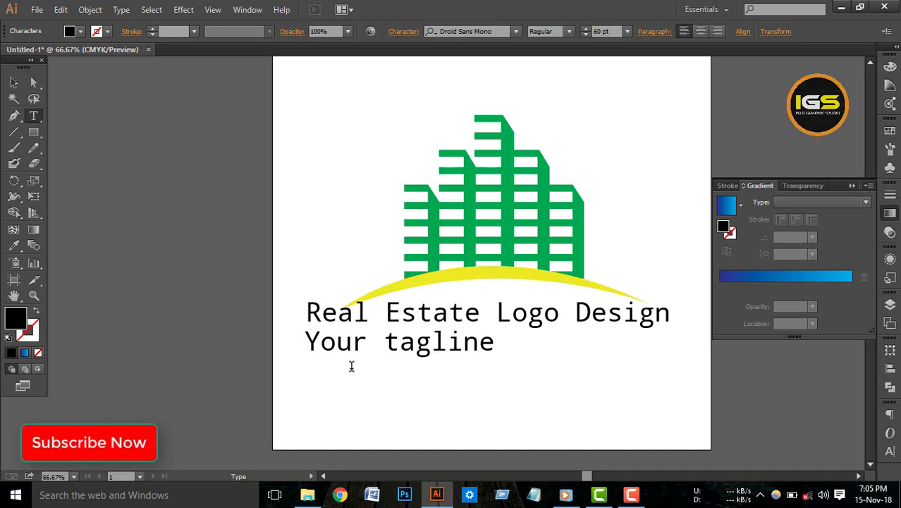
pyautogui.write(' goes h')
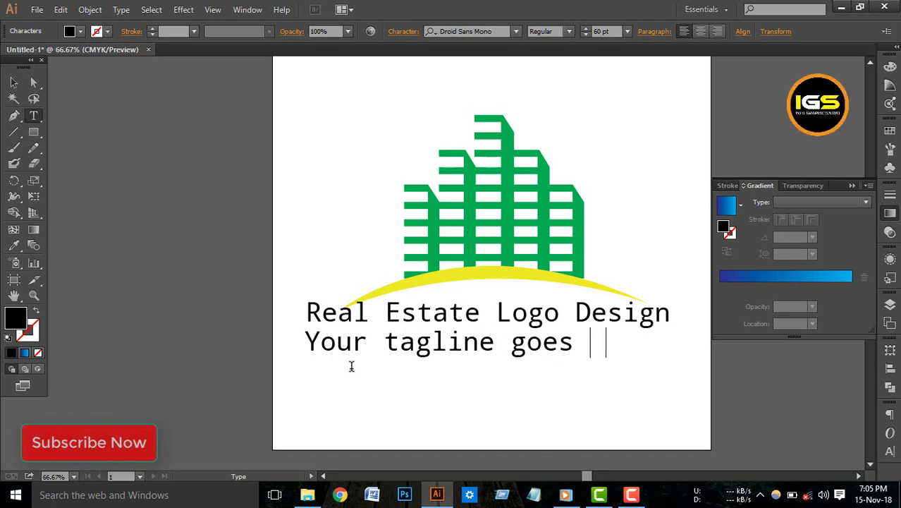
pyautogui.write('ere')
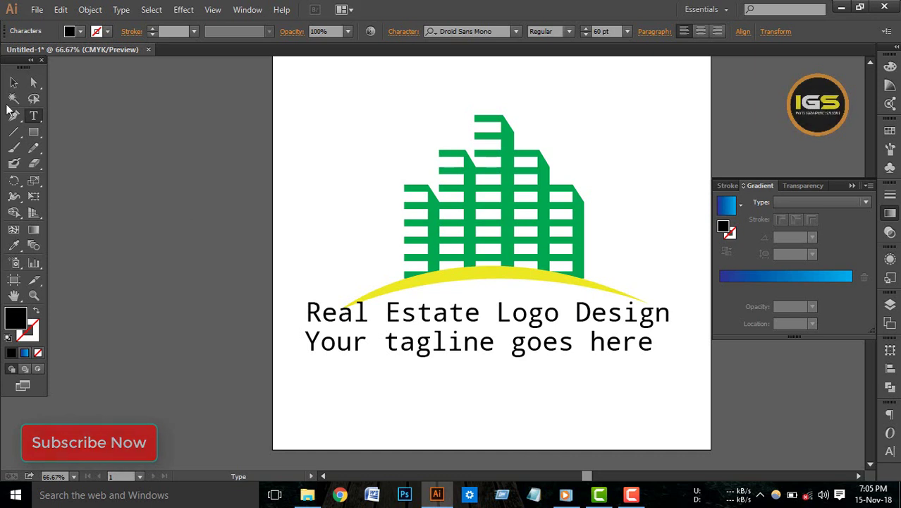
pyautogui.press('Escape')
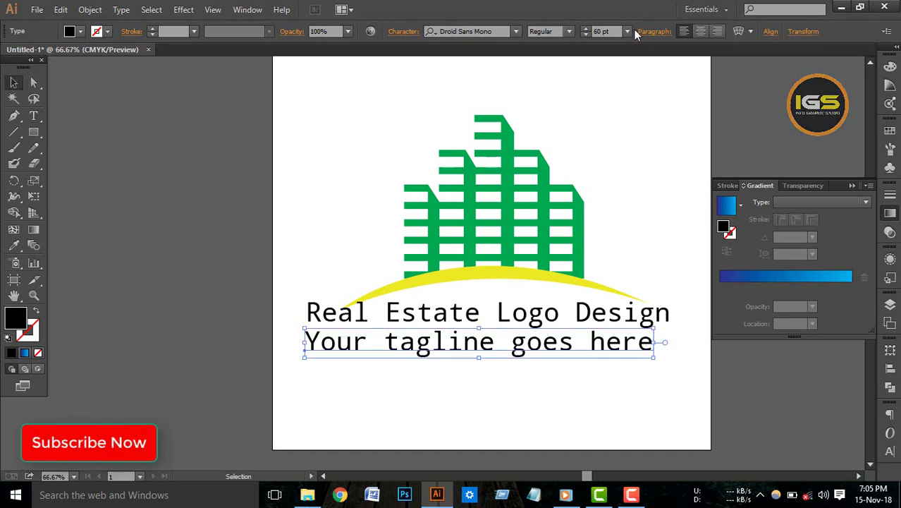
# Set the tagline to 36 pt and centre it under the title
pyautogui.click(626, 31)
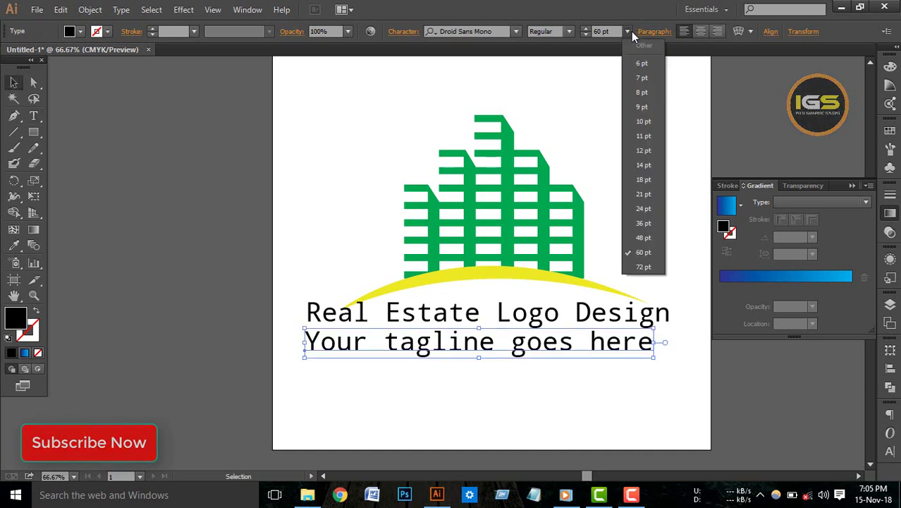
pyautogui.click(643, 223)
pyautogui.moveTo(501, 353); pyautogui.dragTo(565, 358)
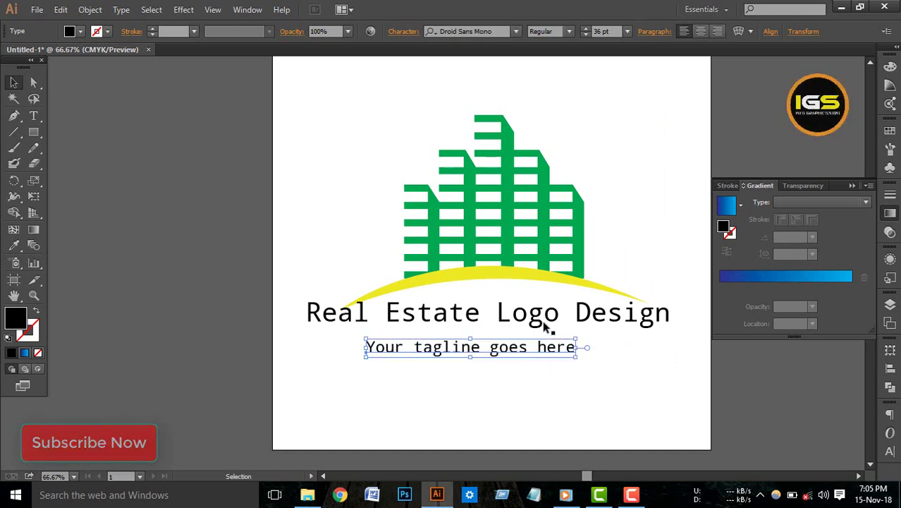
pyautogui.click(547, 322)
# Change the title font to Source Sans Pro Semibold, centre it above the tagline, and select both lines
pyautogui.click(515, 31)
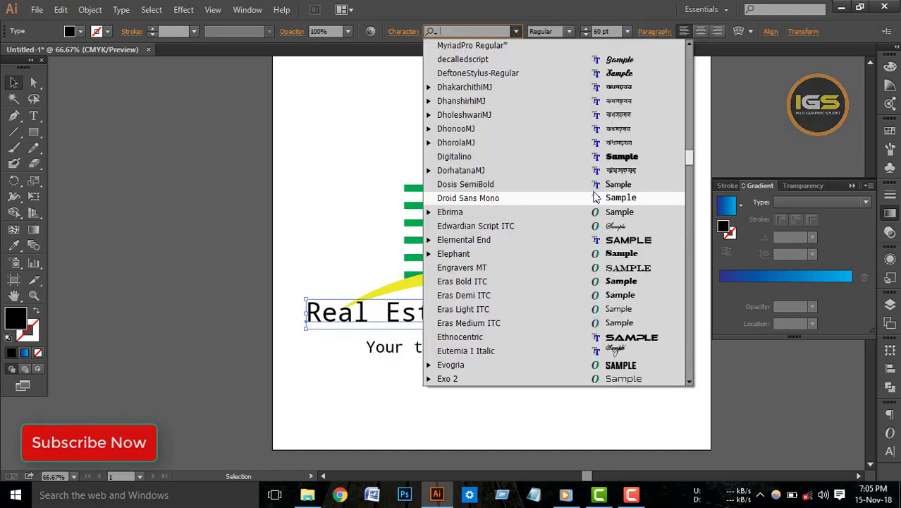
pyautogui.scroll(-3, 606, 243)
pyautogui.scroll(-3, 606, 243)
pyautogui.scroll(-2, 606, 243)
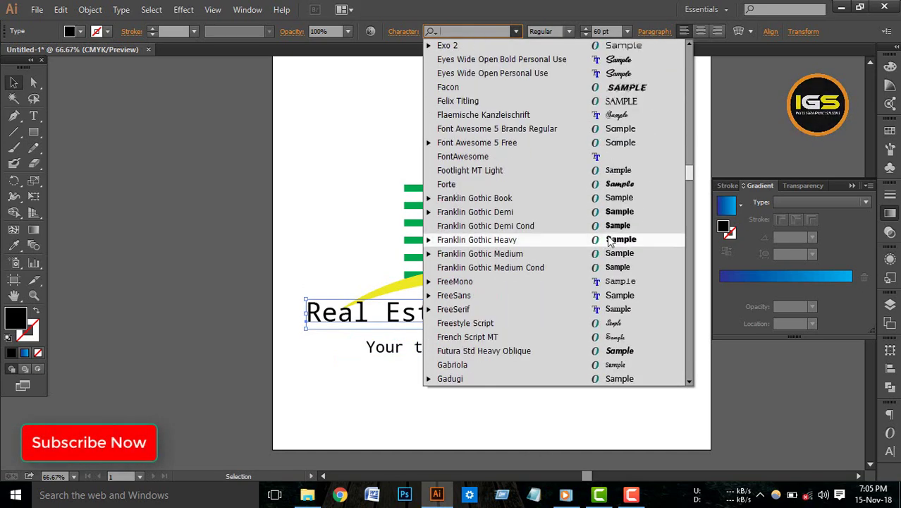
pyautogui.scroll(-4, 610, 243)
pyautogui.scroll(-5, 613, 244)
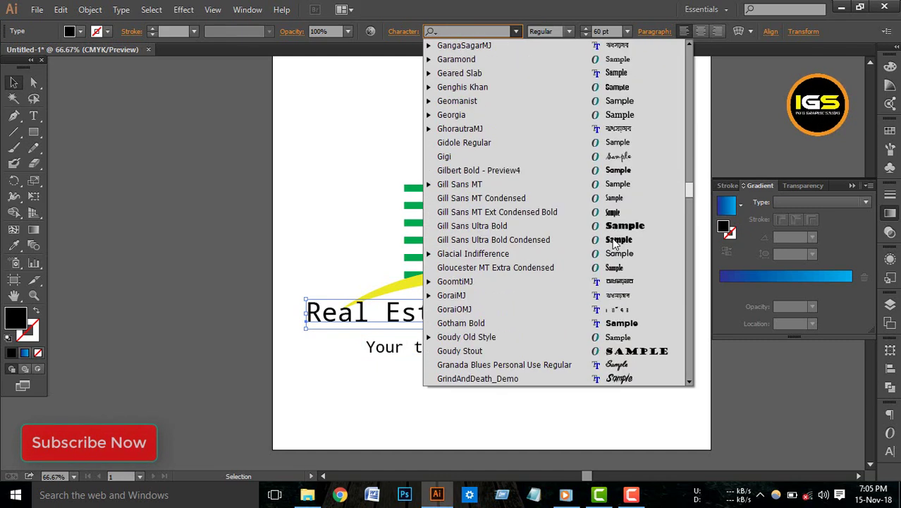
pyautogui.scroll(-4, 613, 243)
pyautogui.scroll(-4, 613, 244)
pyautogui.scroll(-4, 613, 243)
pyautogui.scroll(-4, 613, 243)
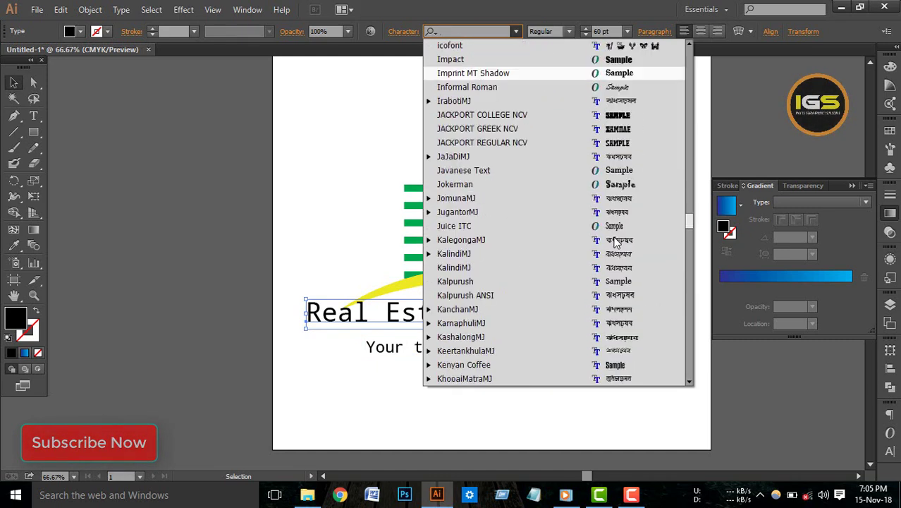
pyautogui.scroll(-5, 662, 247)
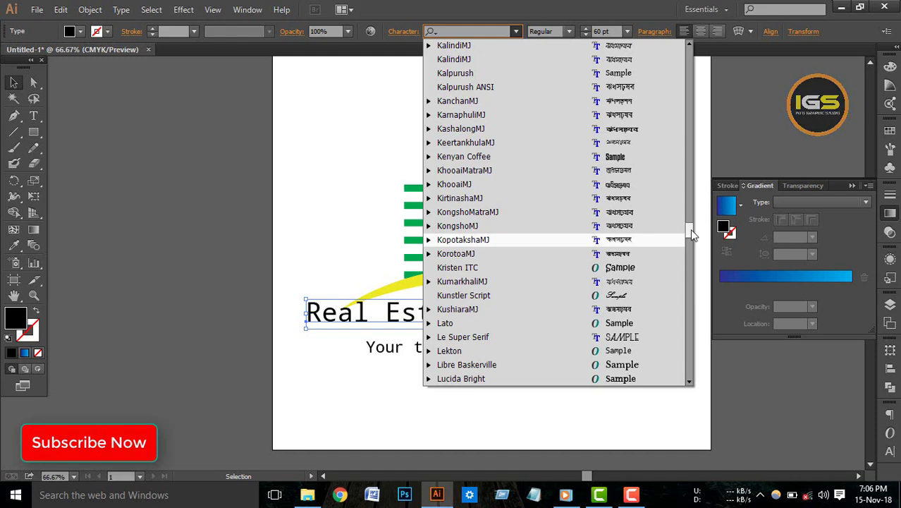
pyautogui.moveTo(689, 229); pyautogui.dragTo(701, 324)
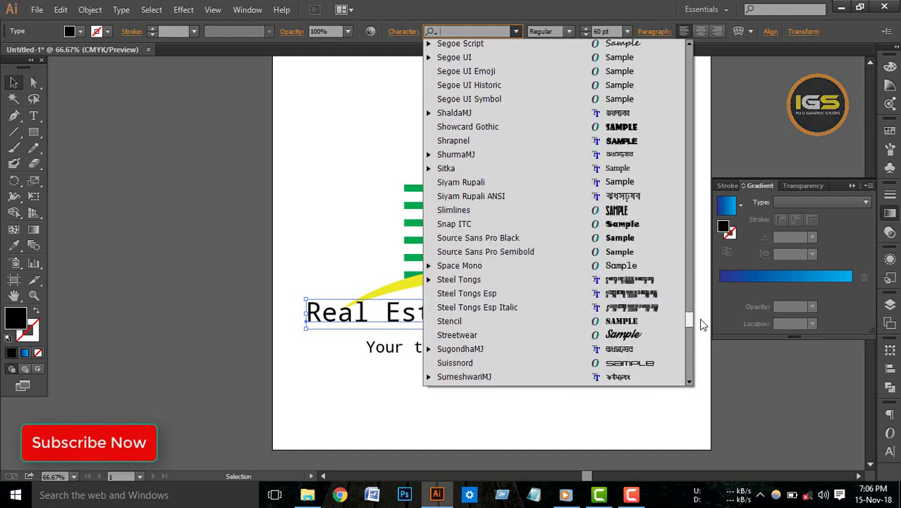
pyautogui.click(613, 251)
pyautogui.moveTo(553, 321); pyautogui.dragTo(613, 329)
pyautogui.moveTo(487, 381); pyautogui.dragTo(551, 332)
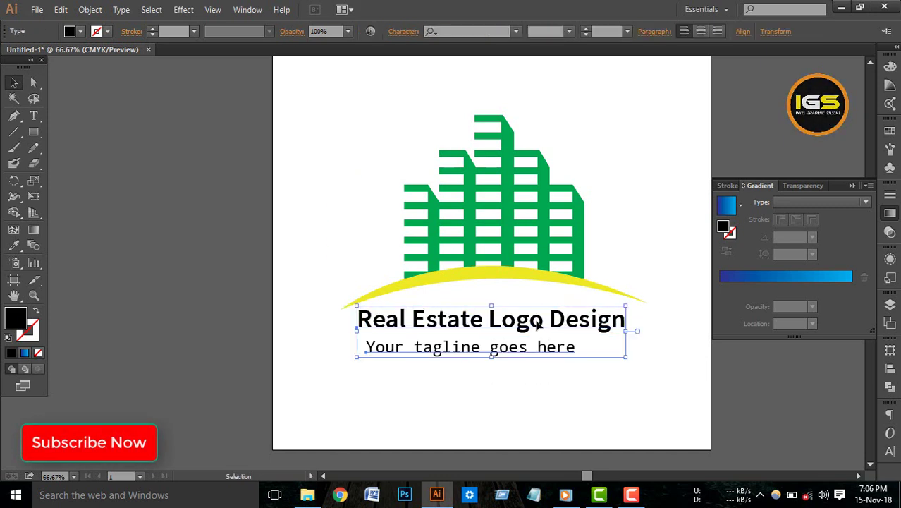
# Nudge both text lines up and fill the green skyline buildings with the blue gradient
pyautogui.hotkey('shift', 'Up')
pyautogui.click(550, 366)
pyautogui.click(542, 221)
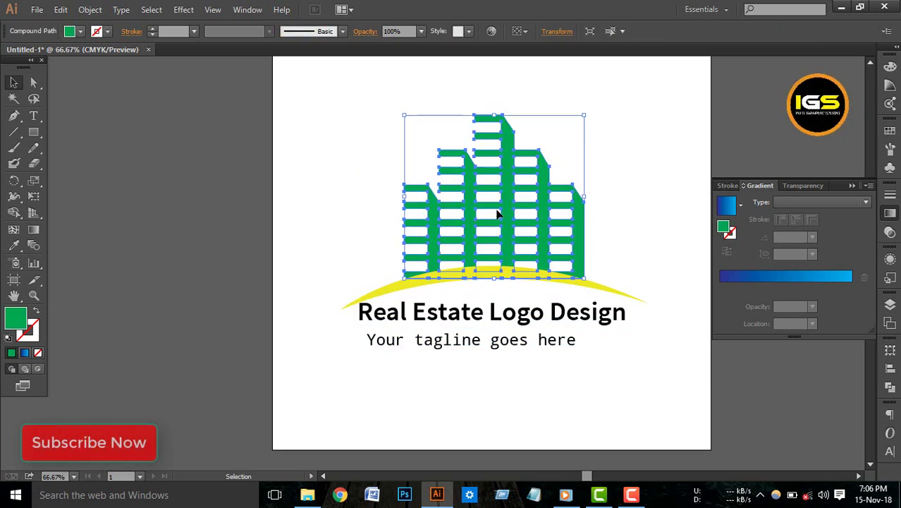
pyautogui.click(34, 230)
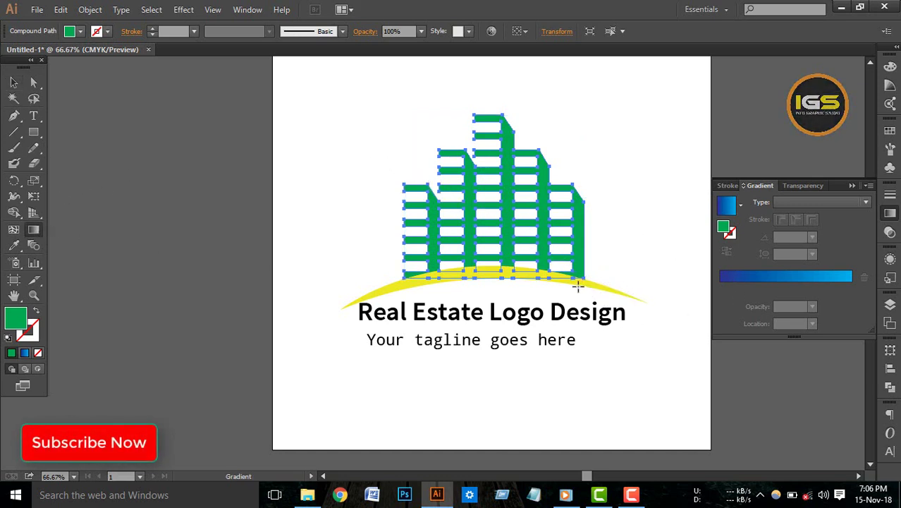
pyautogui.click(770, 275)
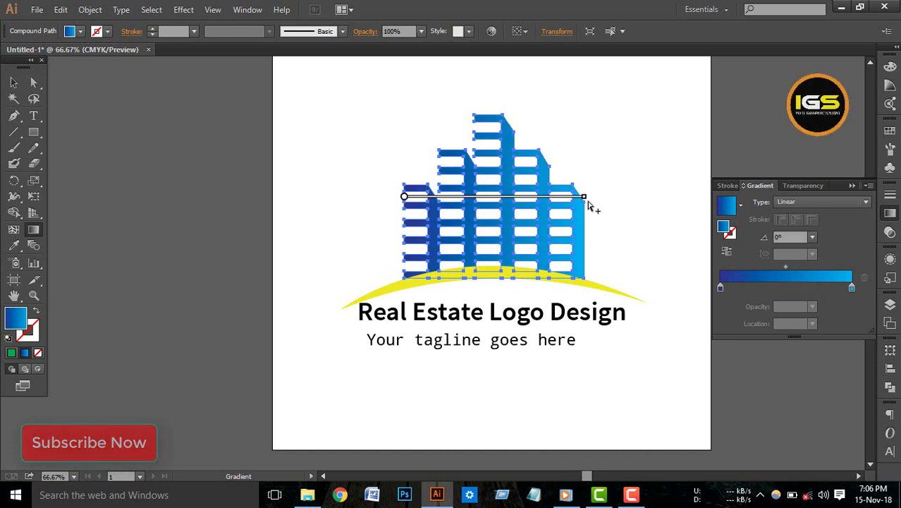
pyautogui.moveTo(591, 197)
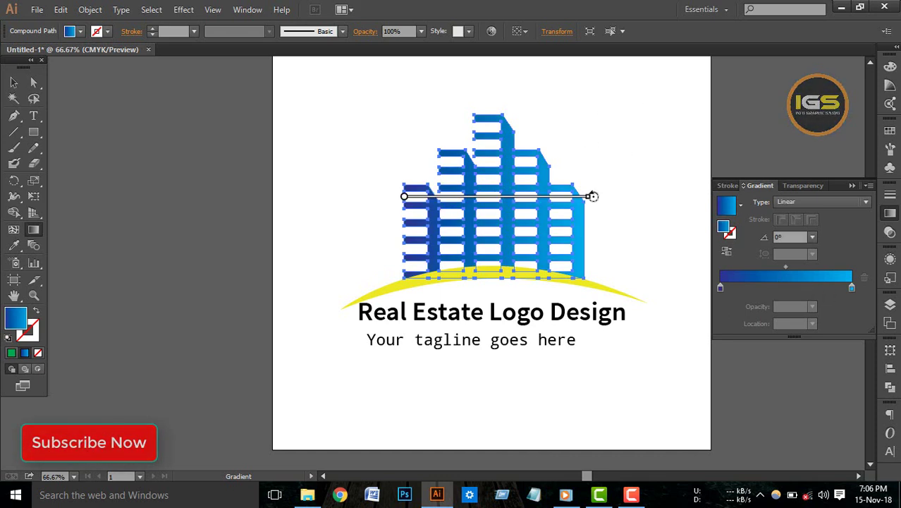
# Drag the blue gradient diagonally at about -21° across the skyline buildings
pyautogui.moveTo(593, 208)
pyautogui.mouseDown()
pyautogui.moveTo(590, 267)
pyautogui.moveTo(587, 255)
pyautogui.moveTo(661, 281)
pyautogui.mouseUp()
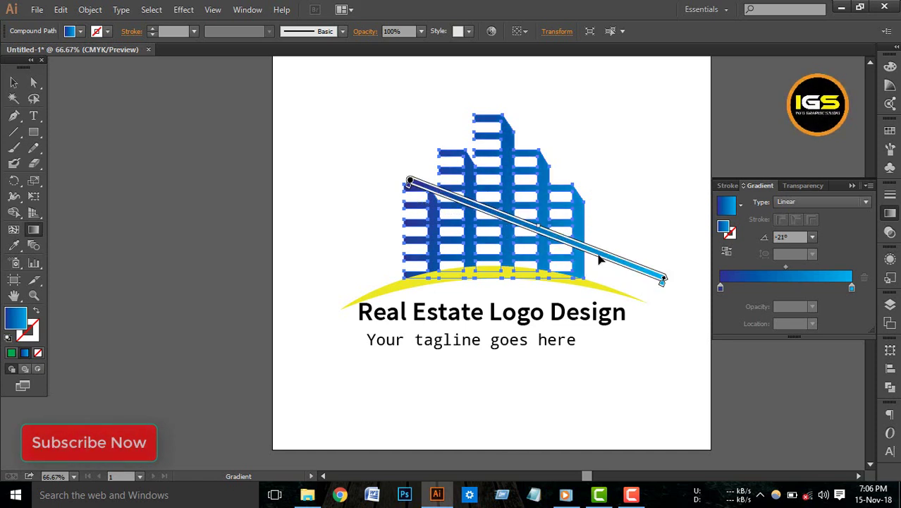
pyautogui.moveTo(598, 259); pyautogui.dragTo(535, 232)
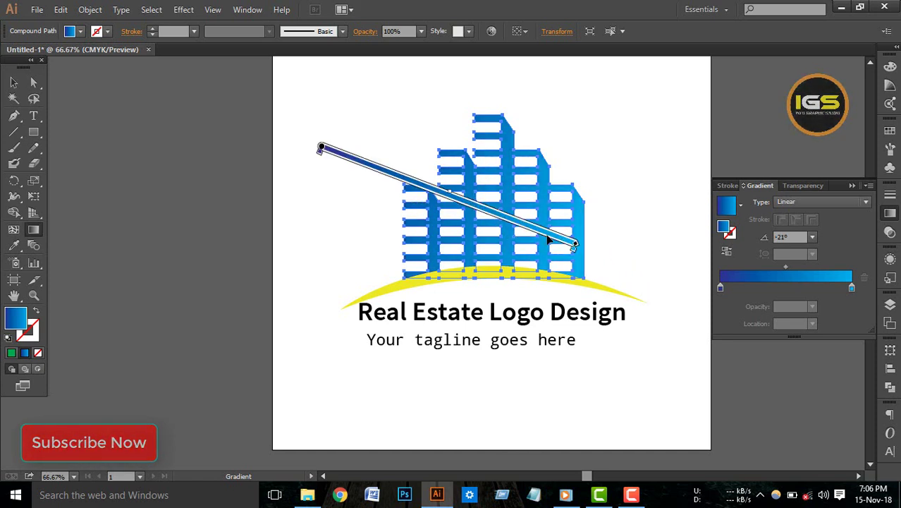
pyautogui.click(13, 82)
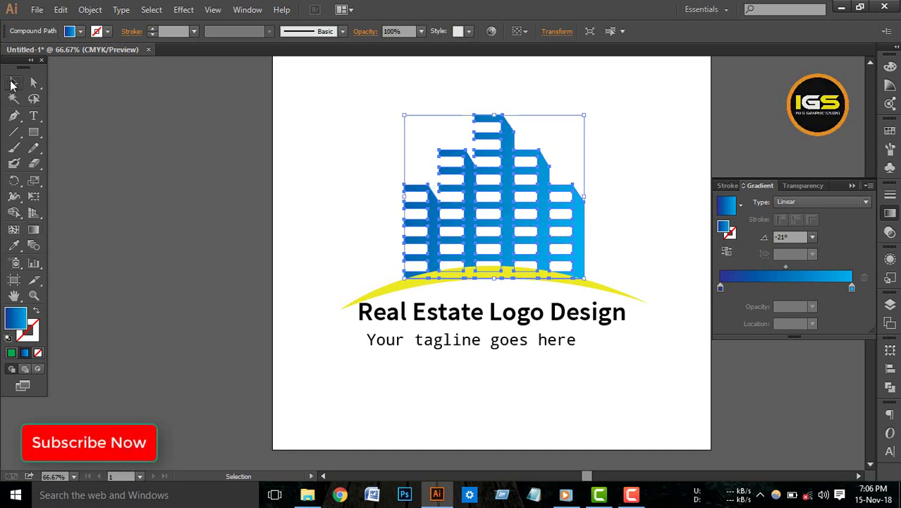
pyautogui.click(355, 192)
pyautogui.click(474, 280)
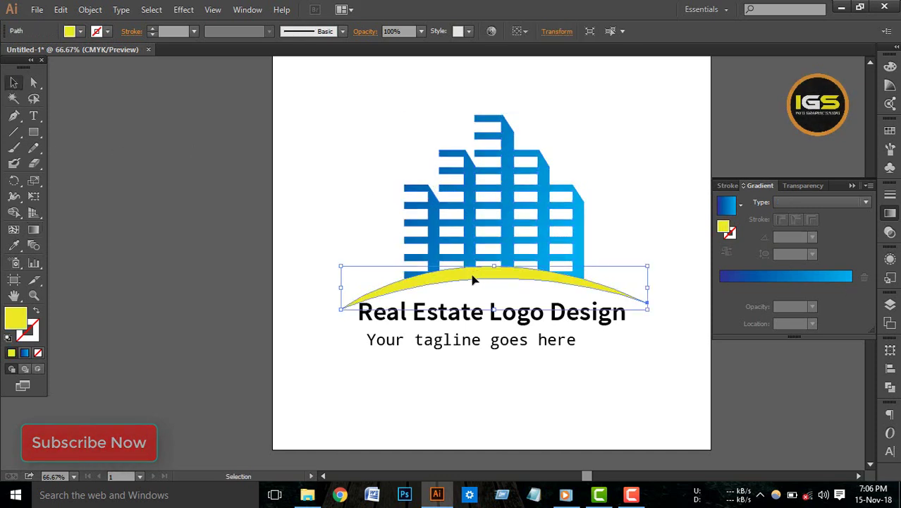
# Fill the swoosh with the Orange Yellow gradient, tilted to about -9.2° across the arc
pyautogui.click(33, 229)
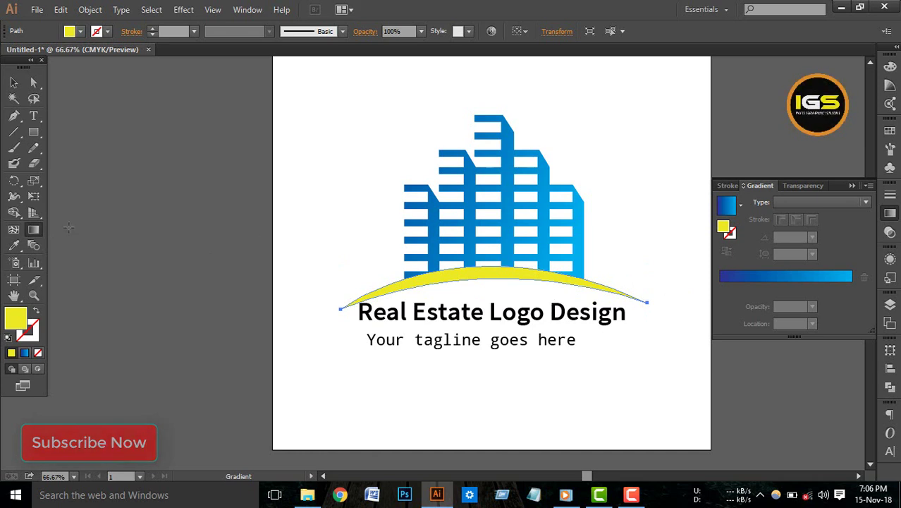
pyautogui.click(735, 209)
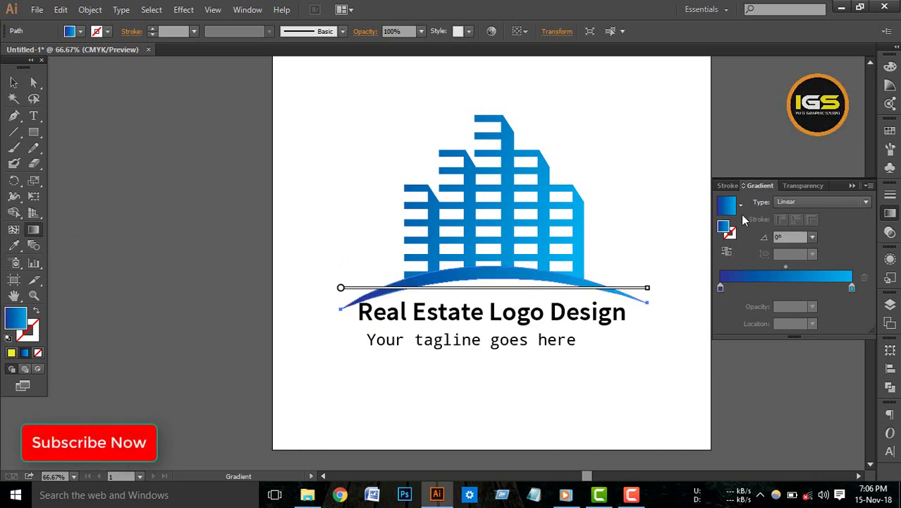
pyautogui.click(740, 206)
pyautogui.click(668, 251)
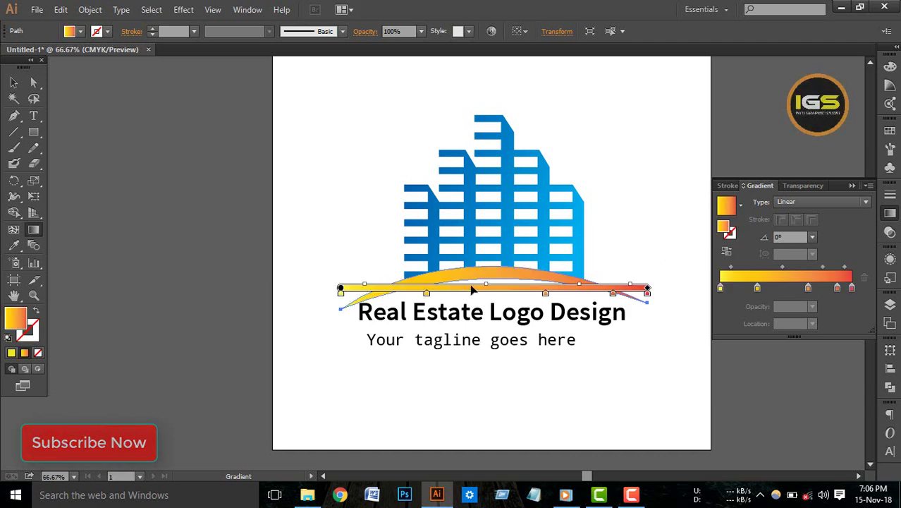
pyautogui.moveTo(472, 289); pyautogui.dragTo(495, 289)
pyautogui.moveTo(626, 289)
pyautogui.mouseDown()
pyautogui.moveTo(658, 287)
pyautogui.moveTo(667, 334)
pyautogui.moveTo(656, 321)
pyautogui.mouseUp()
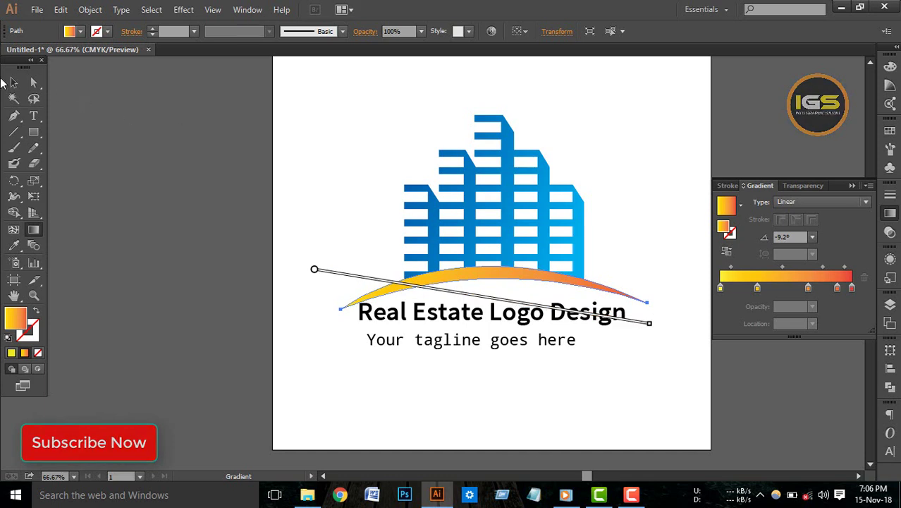
pyautogui.press('v')
pyautogui.click(321, 226)
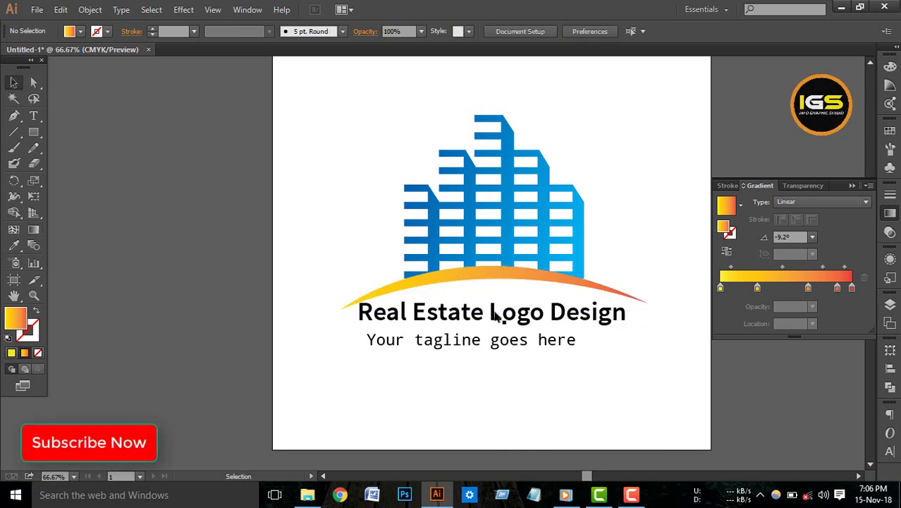
pyautogui.click(480, 305)
# Dismiss the error message and return to the Selection tool
pyautogui.click(522, 381)
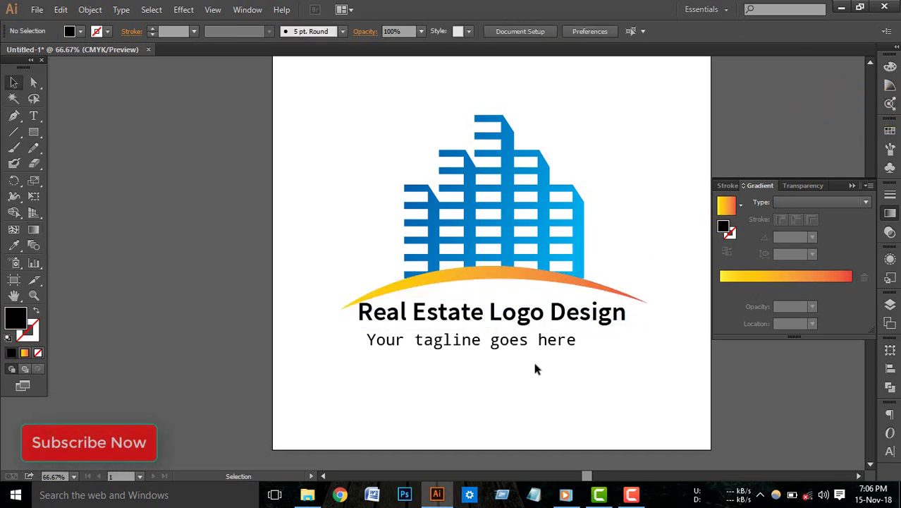
pyautogui.press('-')
pyautogui.click(525, 345)
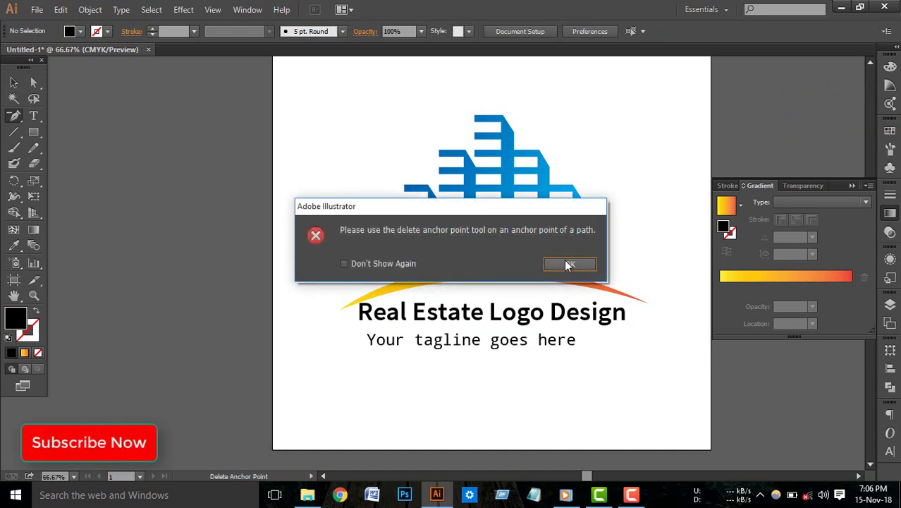
pyautogui.click(566, 270)
pyautogui.click(530, 323)
pyautogui.click(570, 264)
pyautogui.click(13, 82)
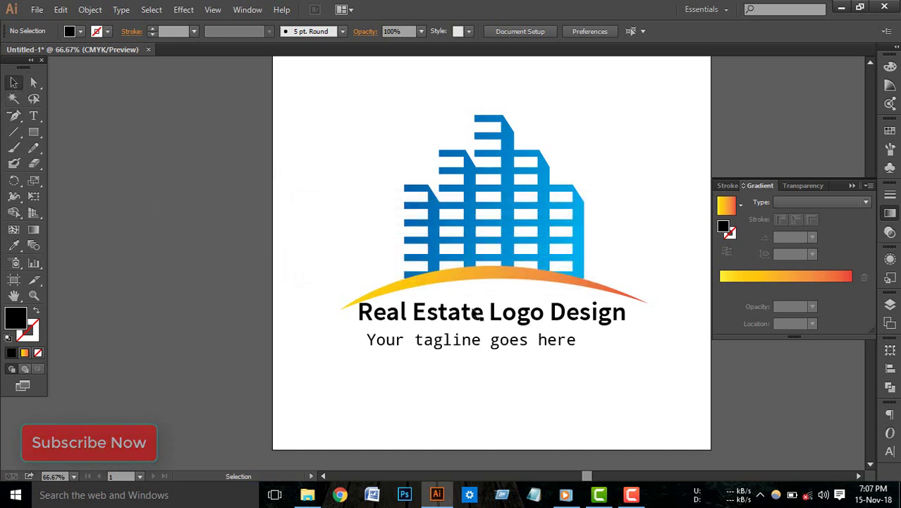
pyautogui.click(495, 321)
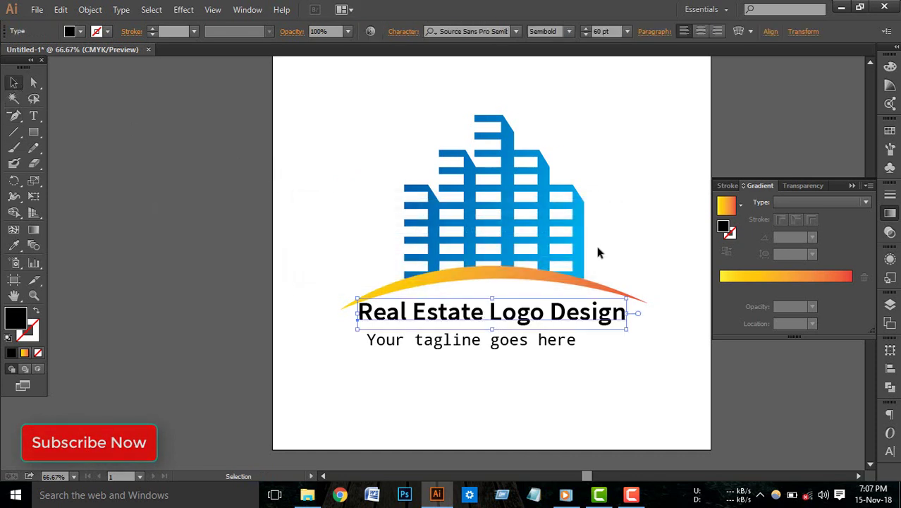
pyautogui.click(629, 199)
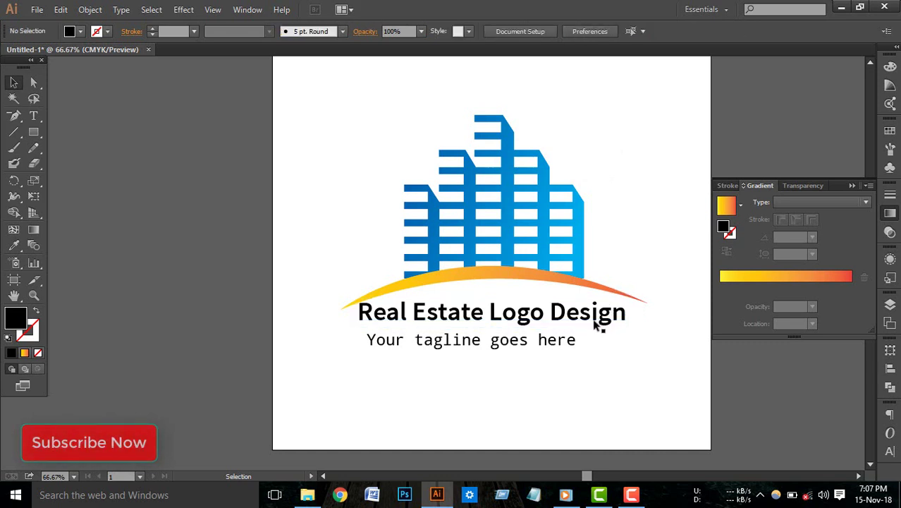
# Set the tagline to 46 pt and shift it slightly left under the title
pyautogui.click(551, 340)
pyautogui.click(626, 32)
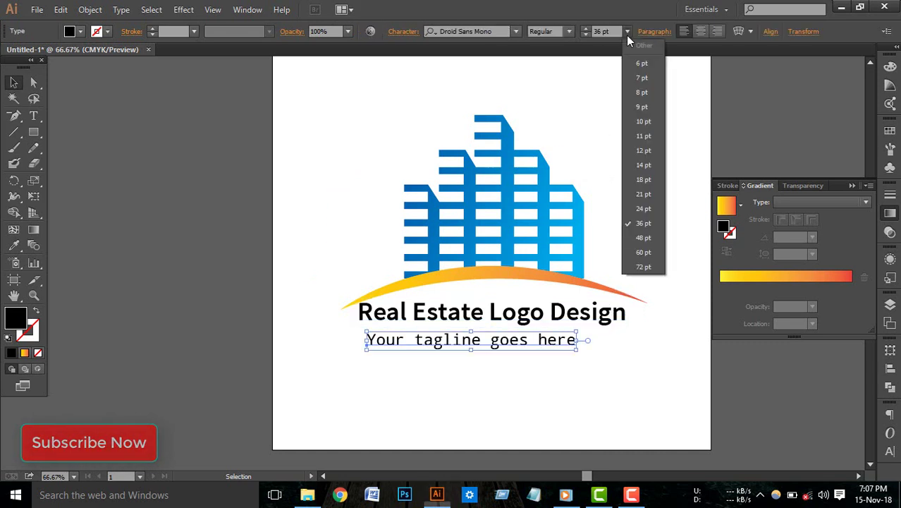
pyautogui.click(643, 235)
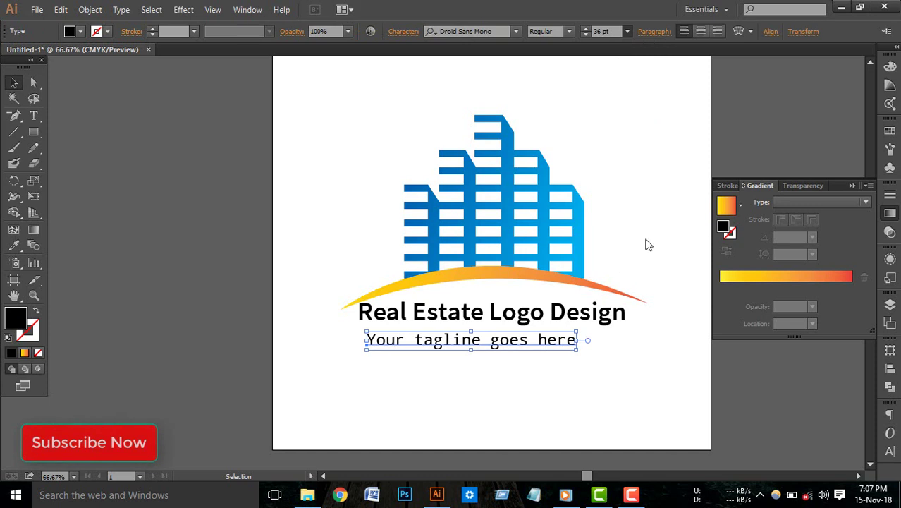
pyautogui.click(602, 31)
pyautogui.scroll(3, 611, 31)
pyautogui.scroll(-2, 611, 31)
pyautogui.scroll(-5, 610, 31)
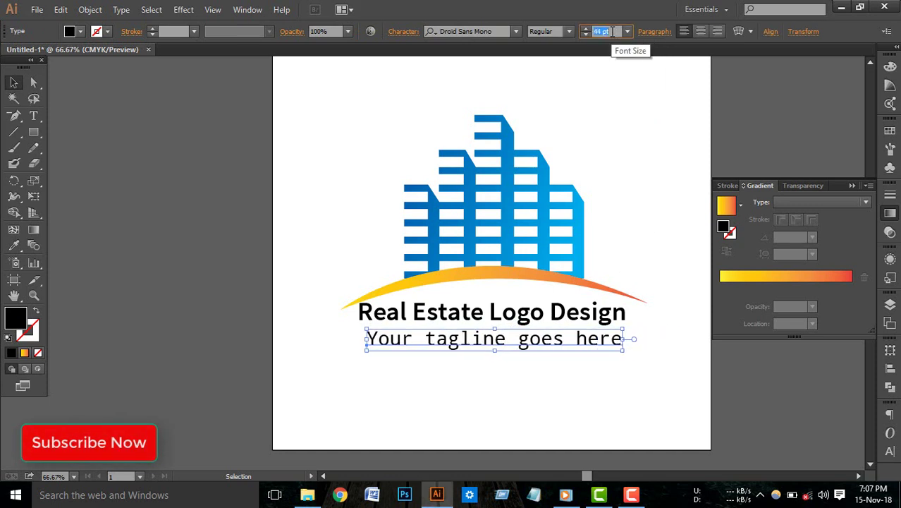
pyautogui.scroll(1, 612, 31)
pyautogui.click(655, 198)
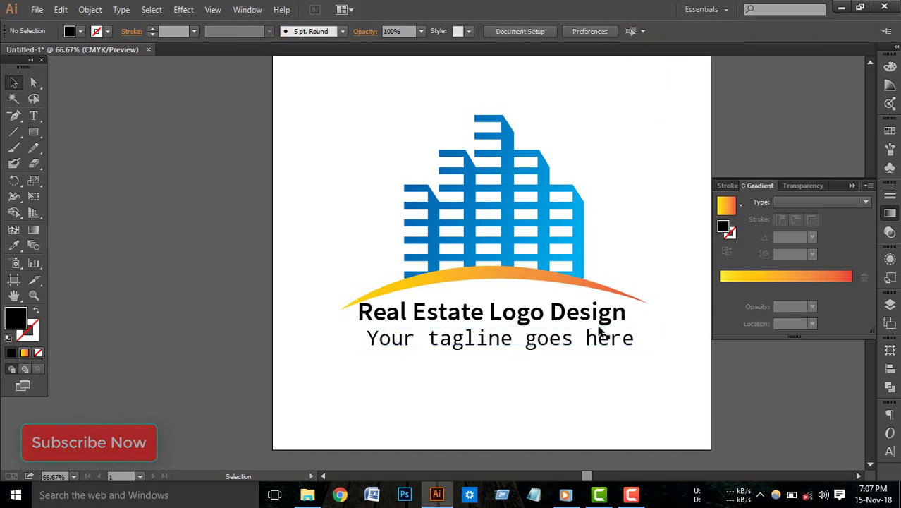
pyautogui.moveTo(593, 341); pyautogui.dragTo(582, 339)
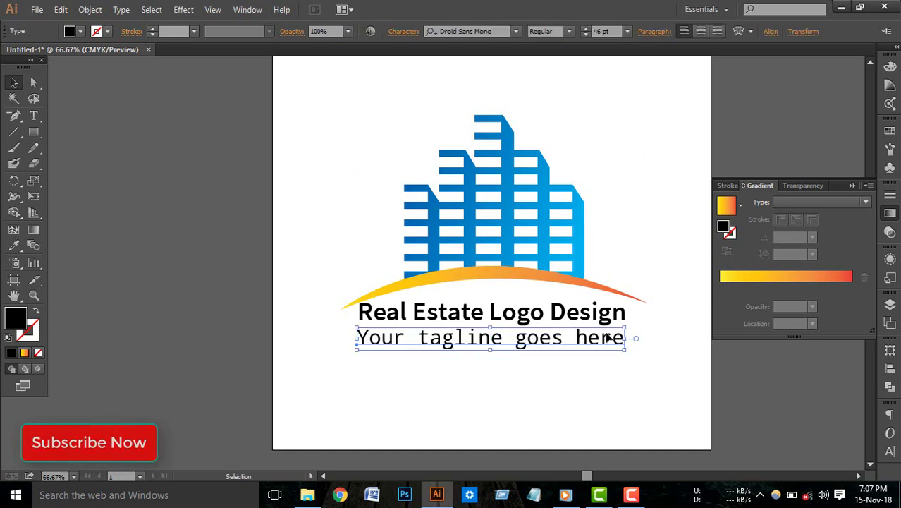
pyautogui.click(654, 323)
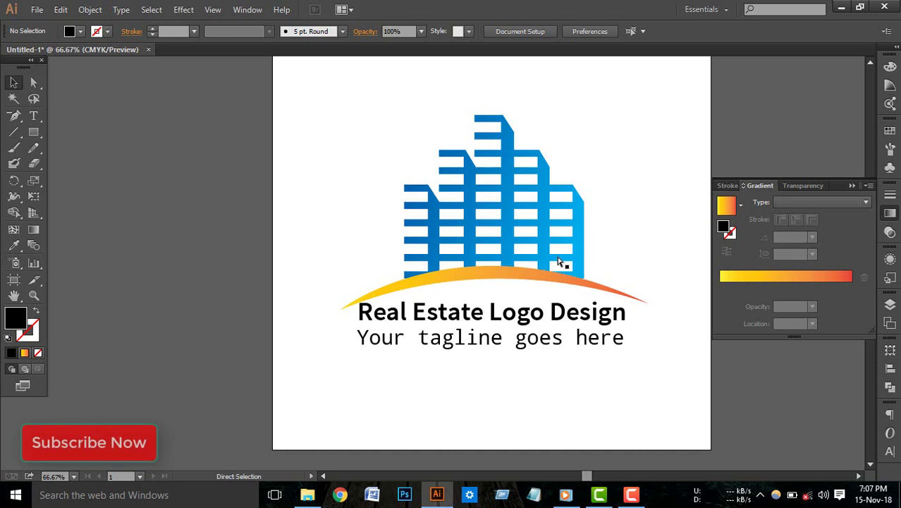
pyautogui.scroll(1, 558, 261)
# Nudge the orange swoosh arc down slightly
pyautogui.moveTo(597, 262)
pyautogui.mouseDown()
pyautogui.moveTo(648, 285)
pyautogui.moveTo(535, 289)
pyautogui.mouseUp()
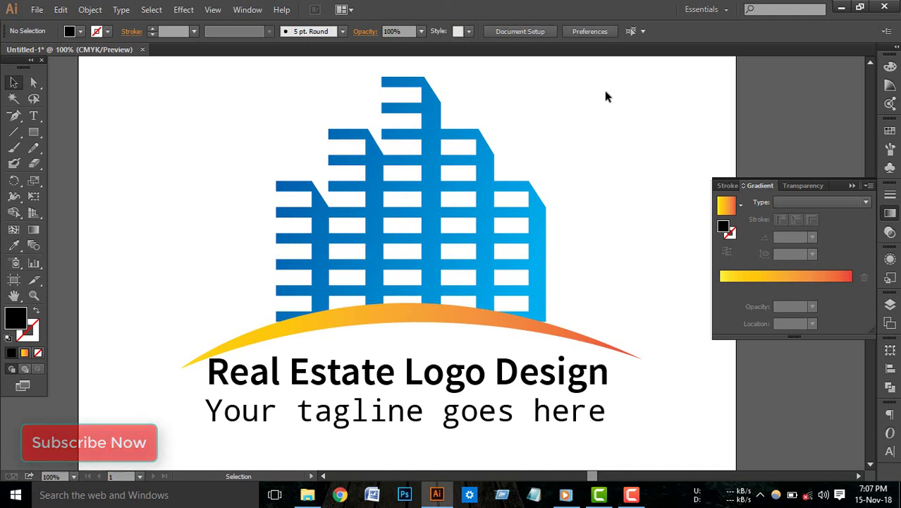
pyautogui.click(487, 318)
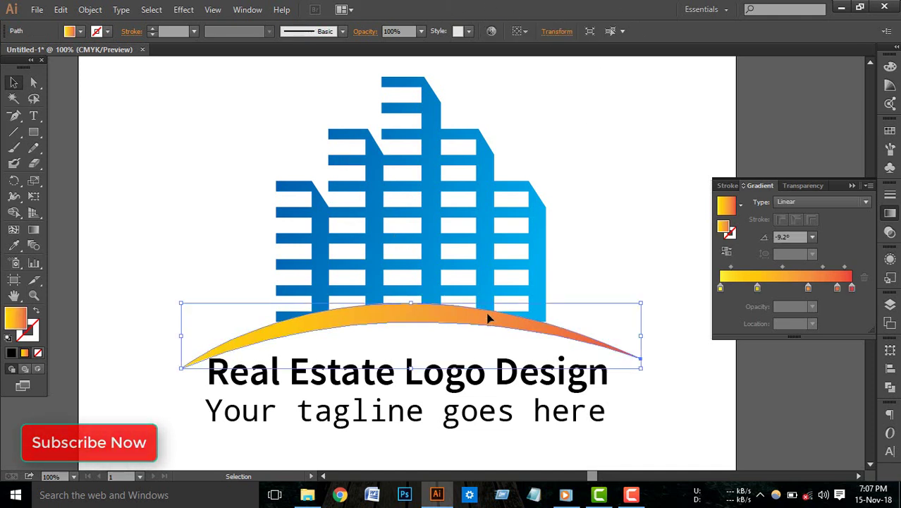
pyautogui.click(585, 243)
pyautogui.click(484, 329)
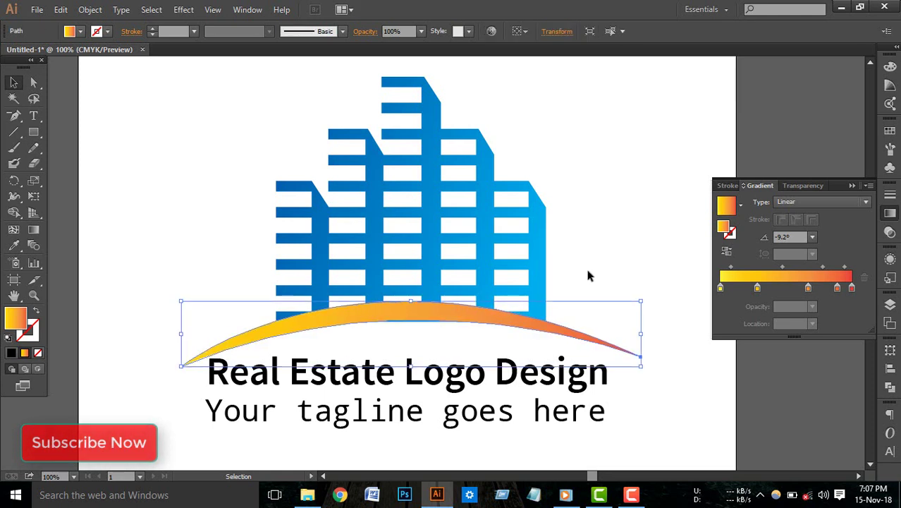
pyautogui.press('Down')
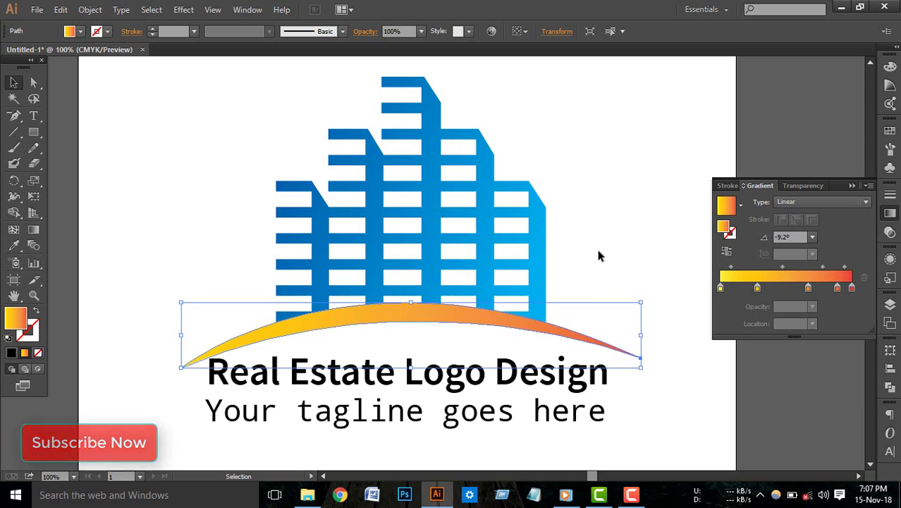
pyautogui.click(596, 256)
# Group the skyline buildings and swoosh into one object, then zoom out
pyautogui.moveTo(255, 192); pyautogui.dragTo(487, 324)
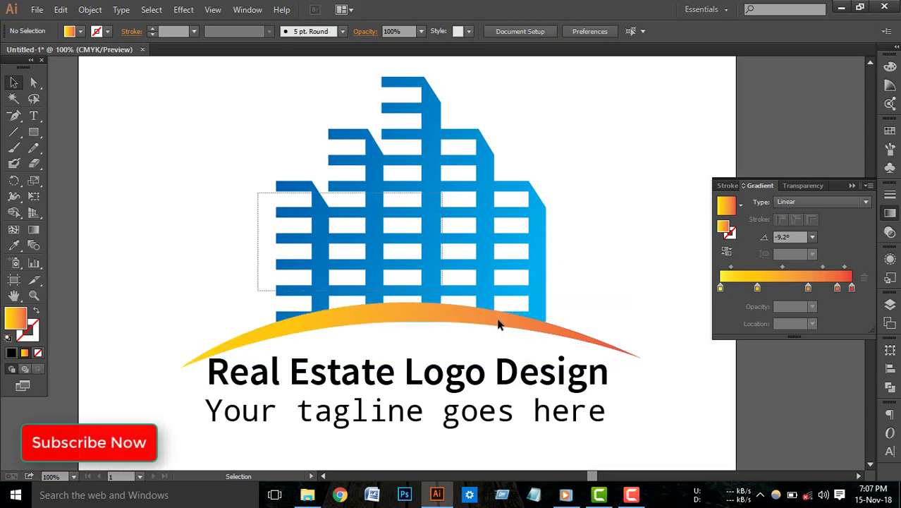
pyautogui.rightClick(435, 237)
pyautogui.click(469, 298)
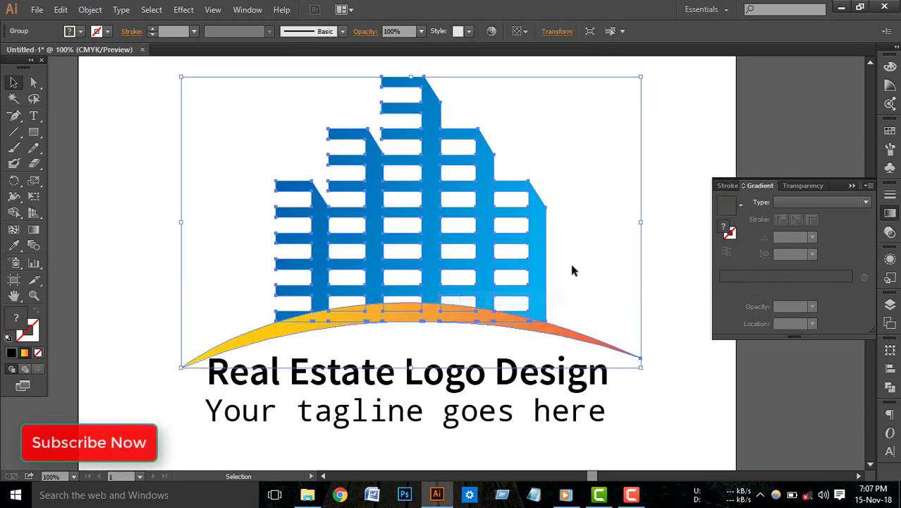
pyautogui.click(570, 260)
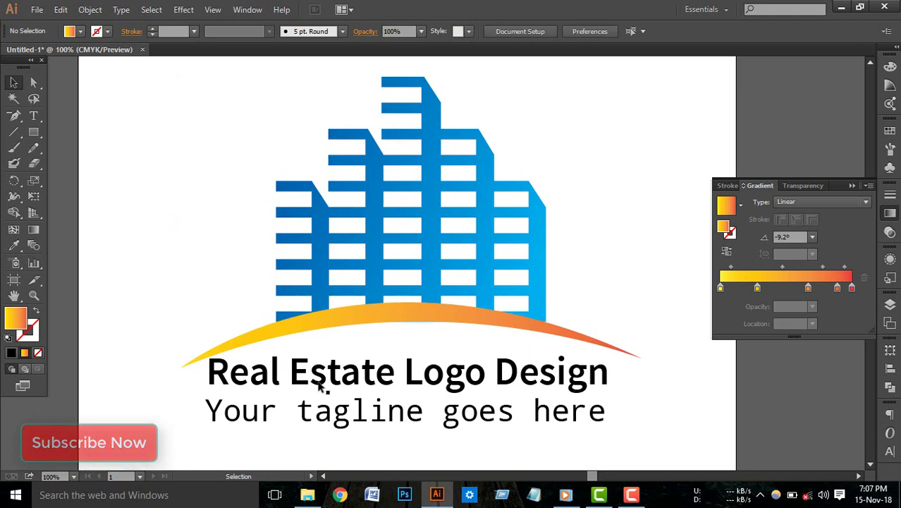
pyautogui.moveTo(224, 210); pyautogui.dragTo(483, 429)
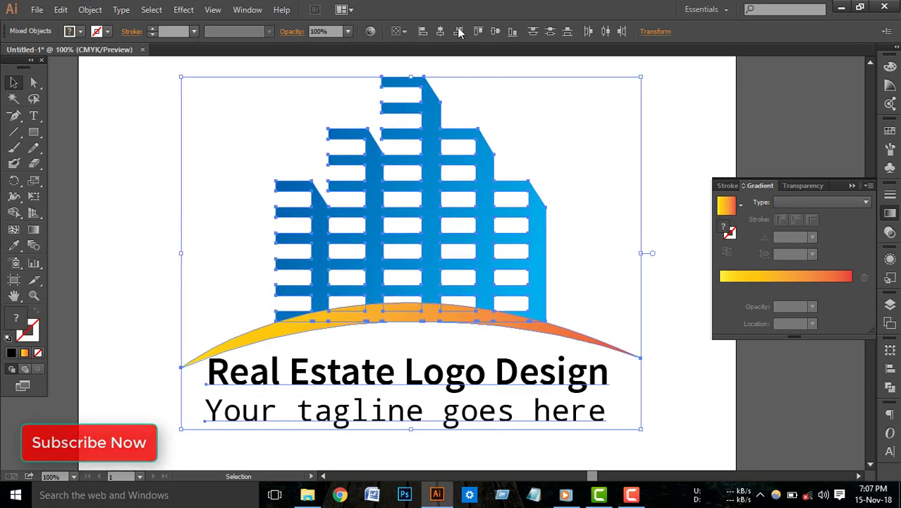
pyautogui.click(550, 161)
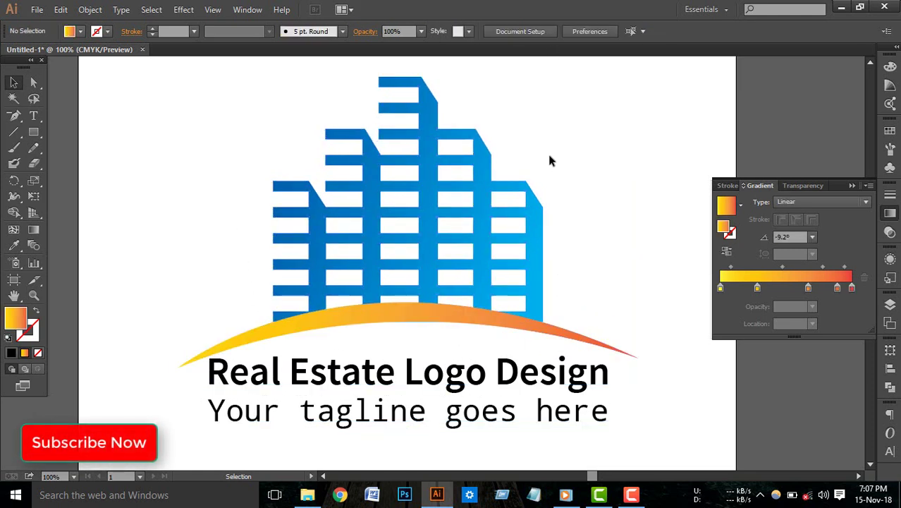
pyautogui.hotkey('ctrl', '-')
pyautogui.hotkey('ctrl', '-')
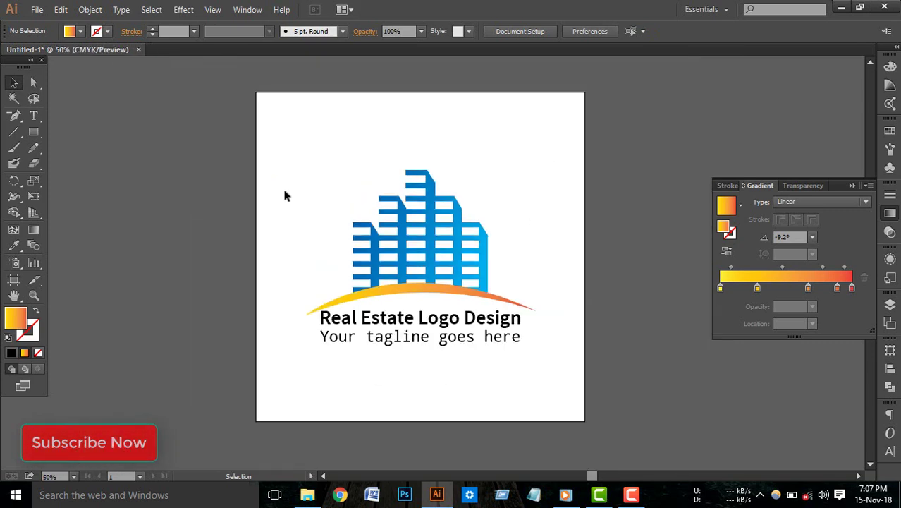
# Select the whole logo with title and tagline and scale it down to a compact size
pyautogui.moveTo(285, 195)
pyautogui.mouseDown()
pyautogui.moveTo(515, 383)
pyautogui.moveTo(533, 361)
pyautogui.moveTo(496, 307)
pyautogui.mouseUp()
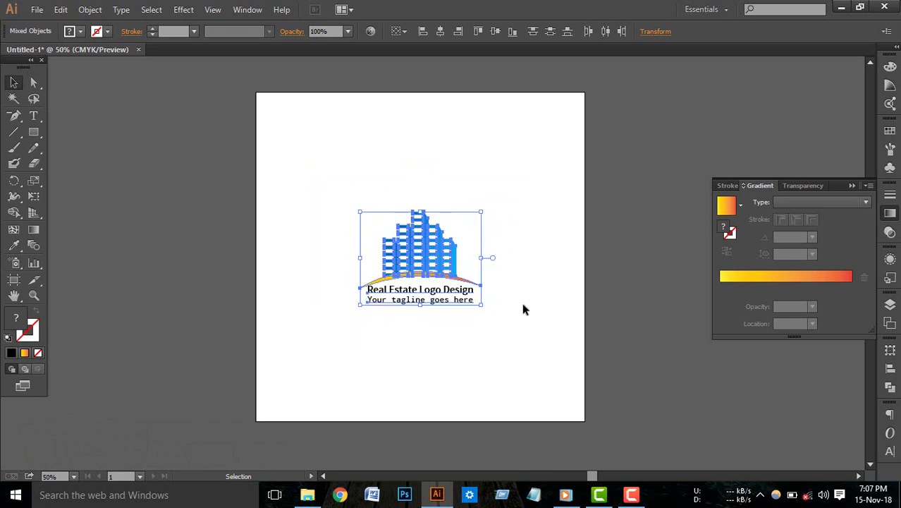
pyautogui.click(523, 307)
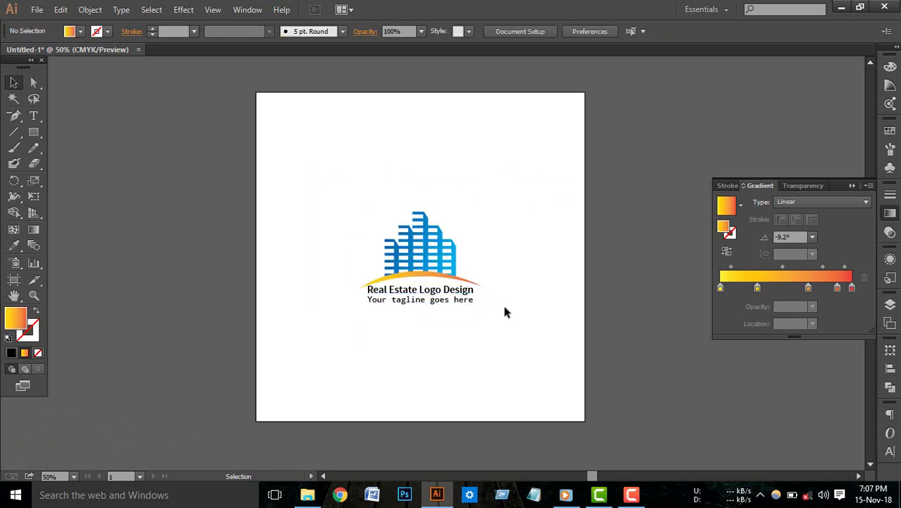